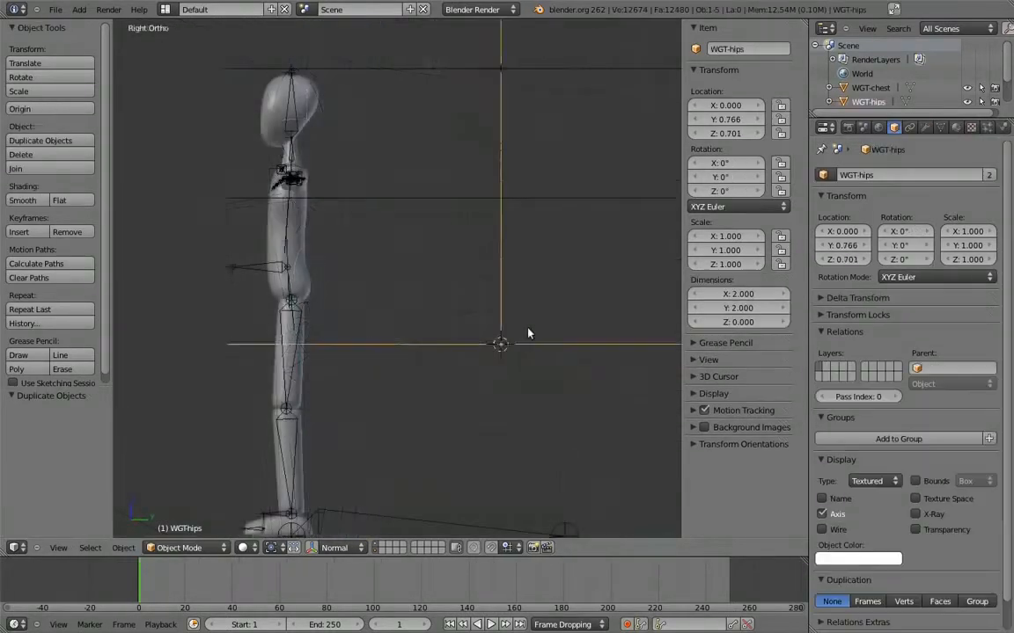
Rotate the WGT-hips, WGT-spine and WGT-chest objects 90° about the X axis in the right side view
{"action": "middle_click_drag", "start_coordinate": [529, 333], "coordinate": [515, 266]}
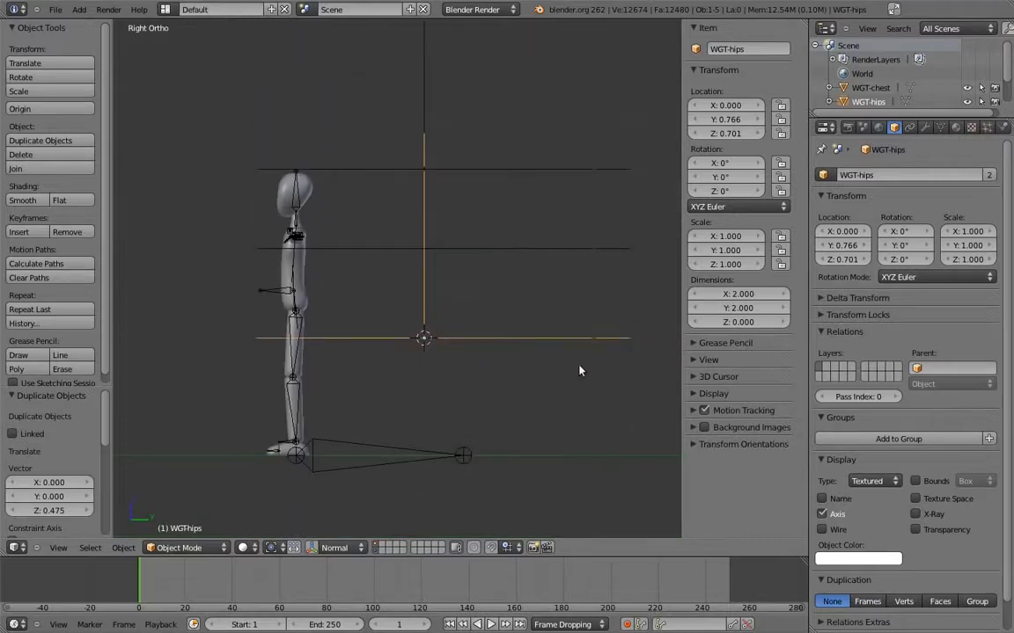
{"action": "key", "text": "r"}
{"action": "left_click", "coordinate": [455, 172]}
{"action": "right_click", "coordinate": [522, 256]}
{"action": "key", "text": "r"}
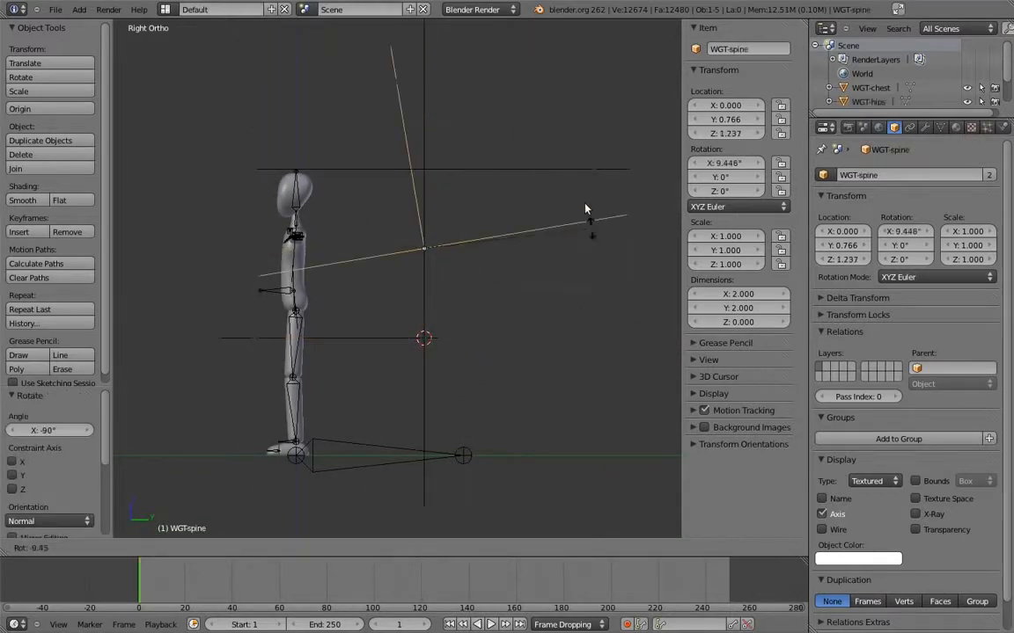
{"action": "left_click", "coordinate": [426, 149]}
{"action": "right_click", "coordinate": [525, 163]}
{"action": "key", "text": "r"}
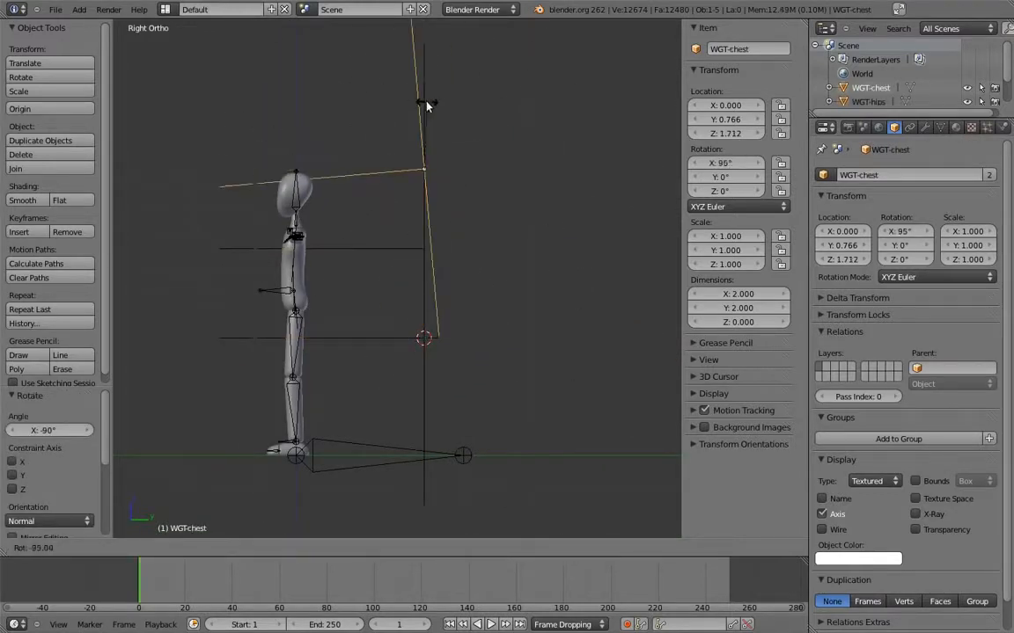
{"action": "left_click", "coordinate": [429, 100]}
Rotate the WGT-chest mesh 90° in Edit Mode so its circle lies horizontal
{"action": "middle_click_drag", "start_coordinate": [431, 107], "coordinate": [495, 159], "text": "shift"}
{"action": "scroll", "coordinate": [495, 158], "scroll_direction": "up", "scroll_amount": 1}
{"action": "key", "text": "Tab"}
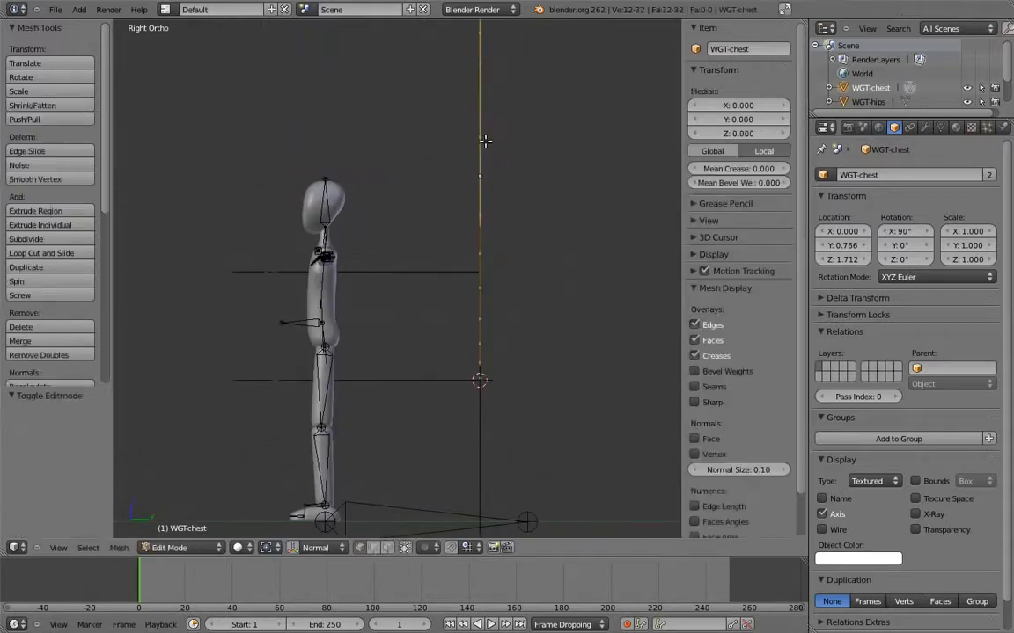
{"action": "key", "text": "r"}
{"action": "left_click", "coordinate": [634, 250]}
{"action": "key", "text": "Tab"}
Rotate the WGT-spine mesh 90° in Edit Mode so its circle lies horizontal
{"action": "right_click", "coordinate": [461, 275]}
{"action": "key", "text": "Tab"}
{"action": "key", "text": "r"}
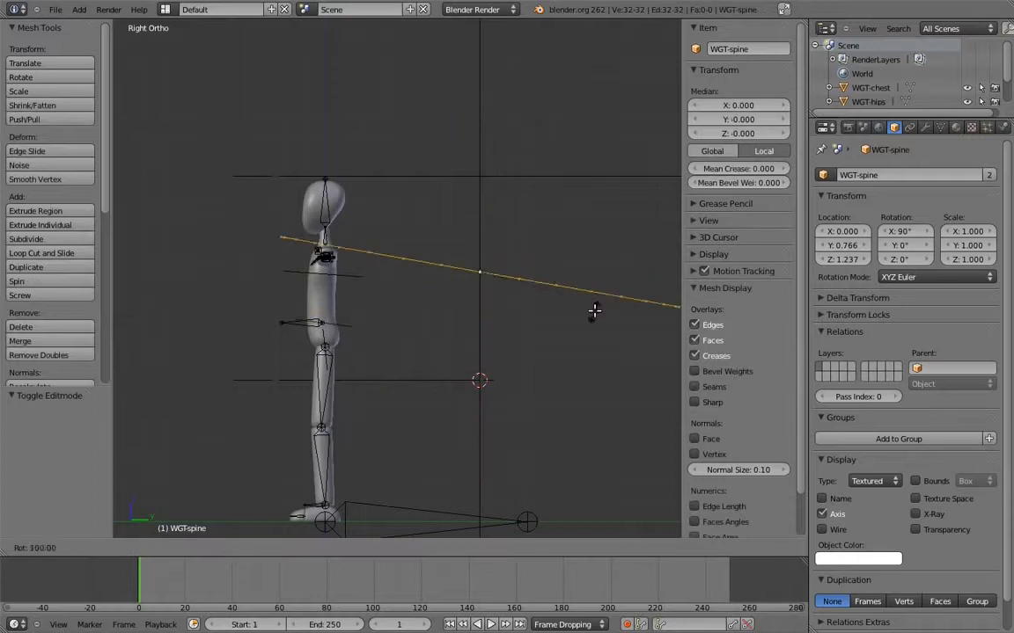
{"action": "left_click", "coordinate": [602, 288]}
{"action": "key", "text": "Tab"}
Rotate the WGT-hips mesh 90° in Edit Mode so its circle lies horizontal
{"action": "right_click", "coordinate": [480, 348]}
{"action": "key", "text": "Tab"}
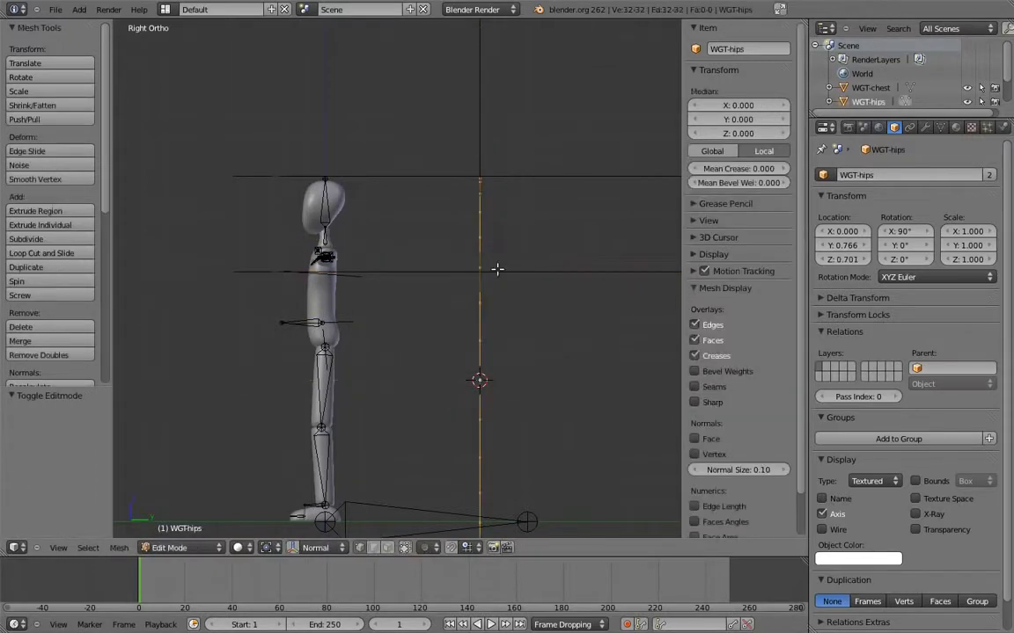
{"action": "key", "text": "r"}
{"action": "left_click", "coordinate": [600, 384]}
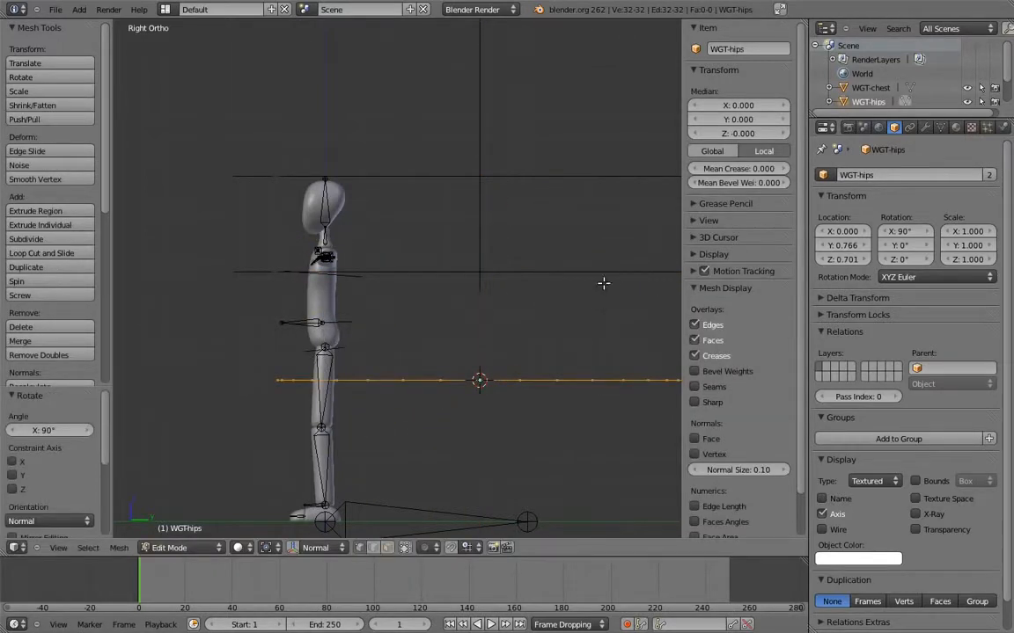
{"action": "key", "text": "Tab"}
Scale the three widget objects down together and move them close behind the character's torso
{"action": "right_click", "coordinate": [538, 178]}
{"action": "right_click", "coordinate": [540, 271], "text": "shift"}
{"action": "key", "text": "s"}
{"action": "left_click", "coordinate": [503, 296]}
{"action": "key", "text": "h"}
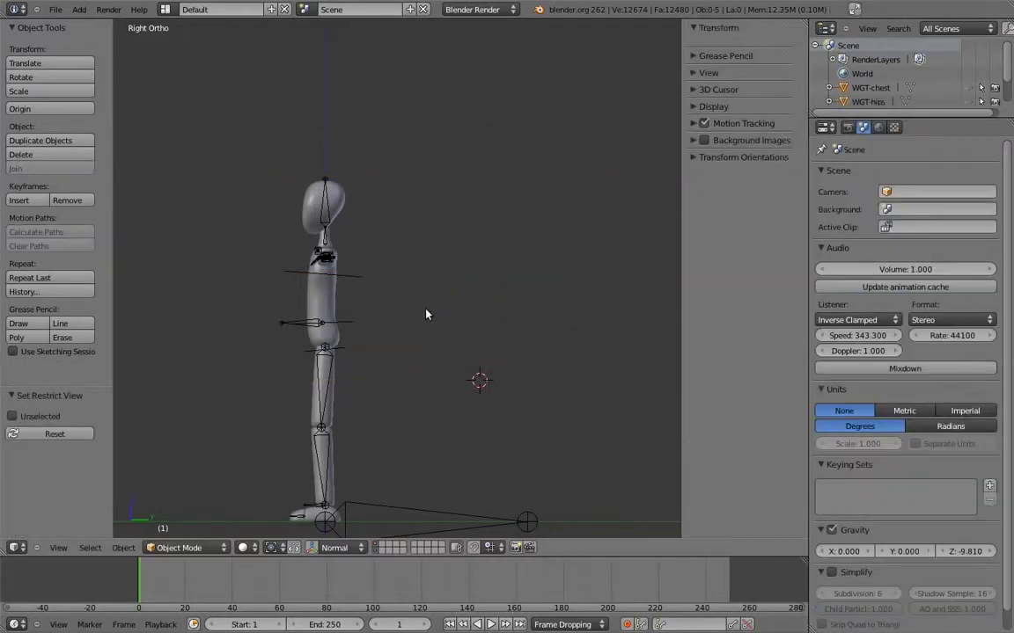
{"action": "key", "text": "alt+h"}
{"action": "key", "text": "g"}
{"action": "left_click", "coordinate": [414, 302]}
Scale the WGT-hips object to about 0.077 and place it behind the pelvis, near Y 0.376 and Z 0.866
{"action": "middle_click_drag", "start_coordinate": [439, 304], "coordinate": [485, 289], "text": "shift"}
{"action": "scroll", "coordinate": [484, 288], "scroll_direction": "up", "scroll_amount": 5}
{"action": "right_click", "coordinate": [502, 344]}
{"action": "key", "text": "n"}
{"action": "key", "text": "g"}
{"action": "left_click", "coordinate": [522, 378]}
{"action": "key", "text": "s"}
{"action": "left_click", "coordinate": [538, 384]}
{"action": "key", "text": "g"}
{"action": "left_click", "coordinate": [525, 379]}
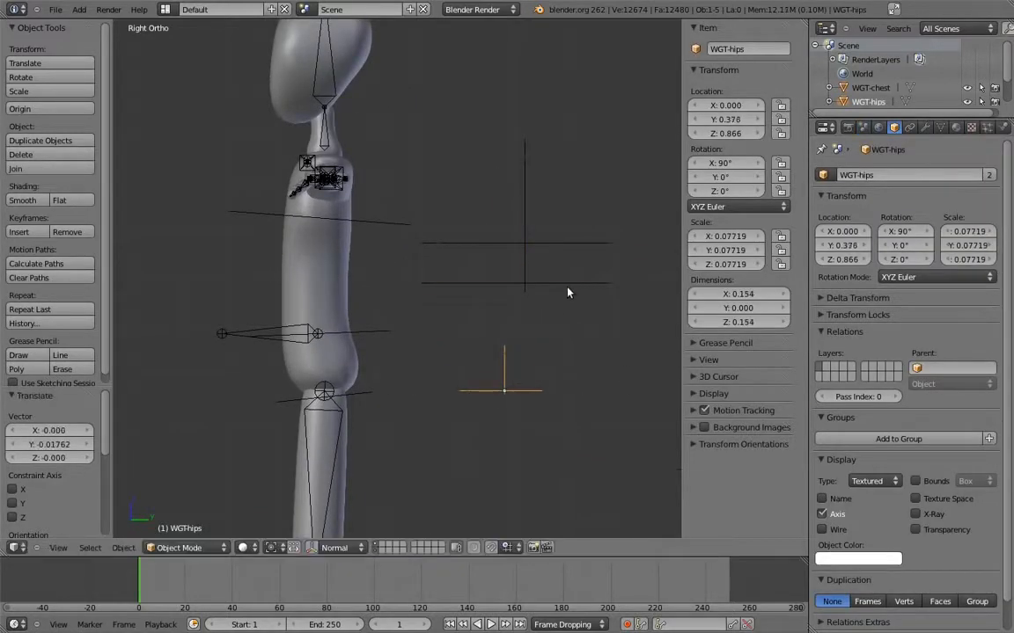
Scale WGT-spine to about 0.126, place it between the other widgets near Z 0.996, and shift WGT-chest to about Z 1.213
{"action": "right_click", "coordinate": [576, 284]}
{"action": "key", "text": "s"}
{"action": "left_click", "coordinate": [563, 299]}
{"action": "key", "text": "g"}
{"action": "left_click", "coordinate": [558, 348]}
{"action": "right_click", "coordinate": [561, 235]}
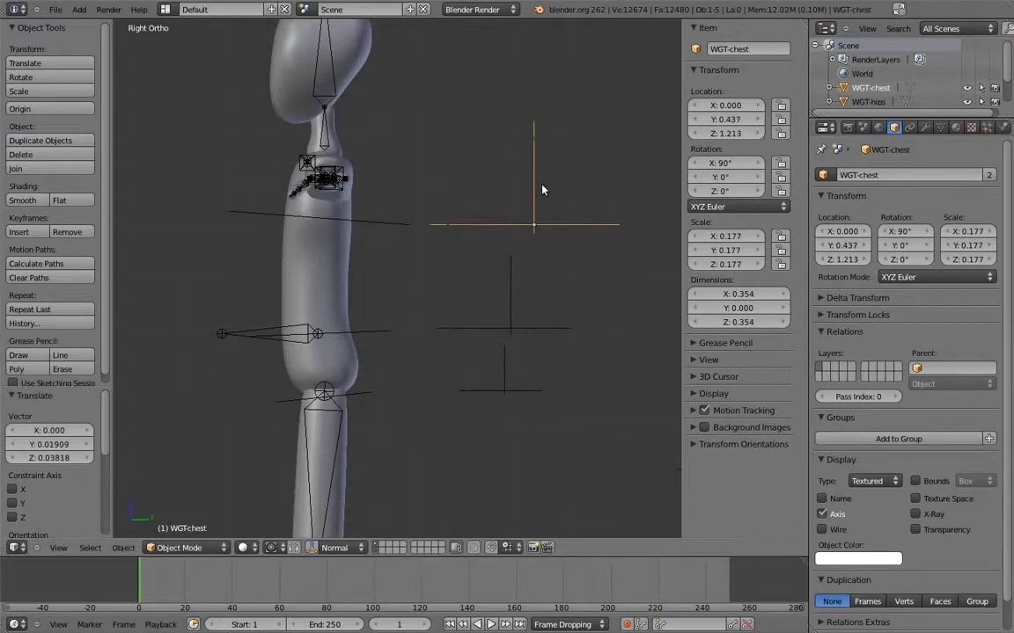
Raise the WGT-spine mesh about 0.07 along the Z axis in Edit Mode, away from its object origin
{"action": "right_click", "coordinate": [508, 332]}
{"action": "key", "text": "Tab"}
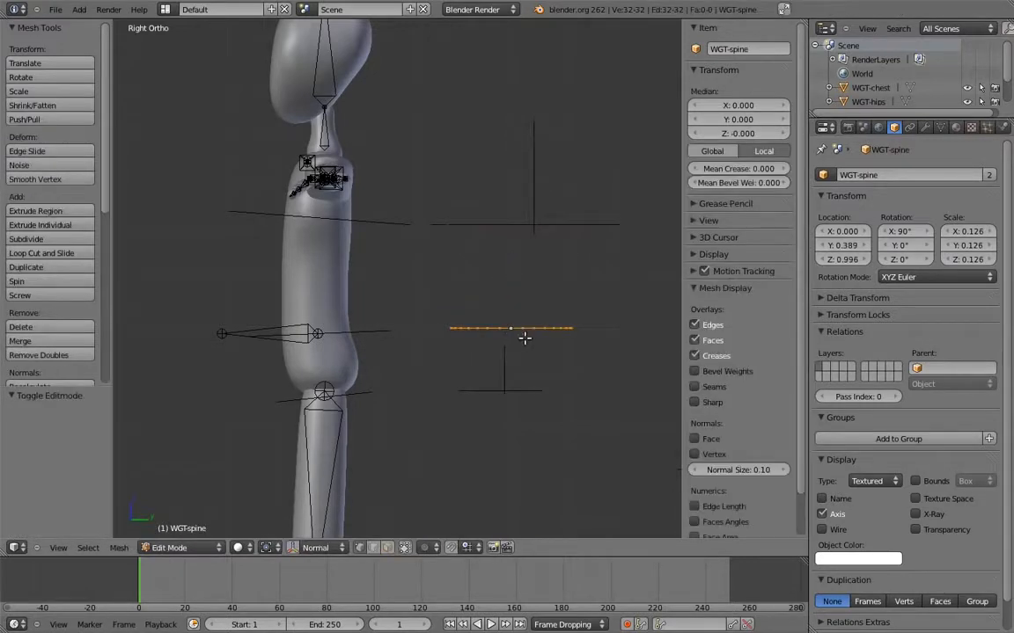
{"action": "key", "text": "g"}
{"action": "key", "text": "z"}
{"action": "key", "text": "Escape"}
{"action": "key", "text": "g"}
{"action": "key", "text": "z"}
{"action": "left_click", "coordinate": [552, 327]}
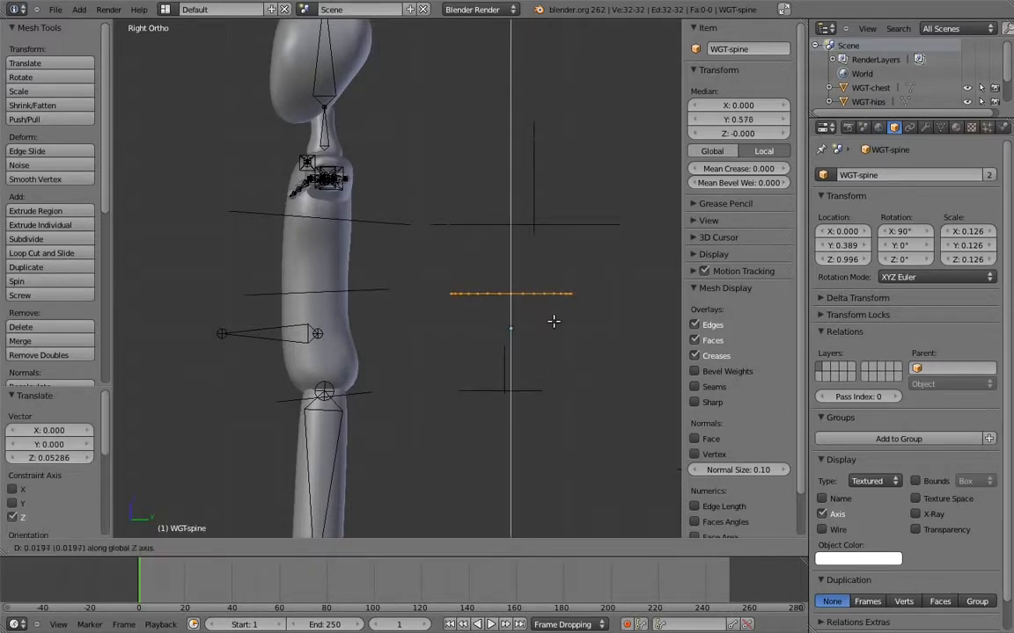
{"action": "key", "text": "Tab"}
Raise the WGT-hips mesh about 0.10 along the Z axis in Edit Mode
{"action": "right_click", "coordinate": [528, 386]}
{"action": "key", "text": "Tab"}
{"action": "key", "text": "g"}
{"action": "key", "text": "z"}
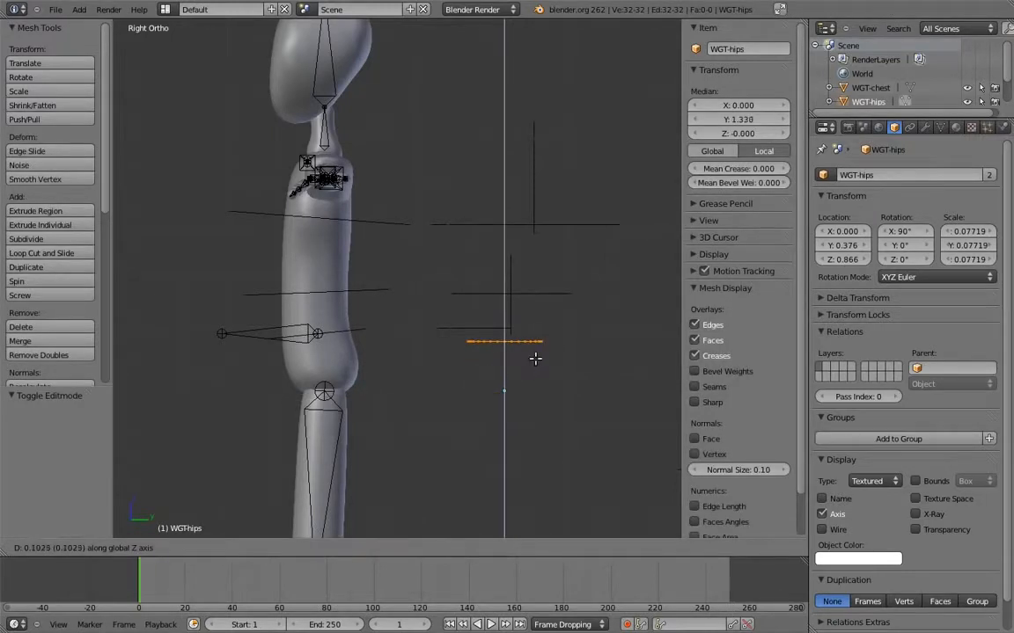
{"action": "left_click", "coordinate": [535, 360]}
{"action": "middle_click_drag", "start_coordinate": [497, 339], "coordinate": [572, 374], "text": "shift"}
{"action": "key", "text": "Tab"}
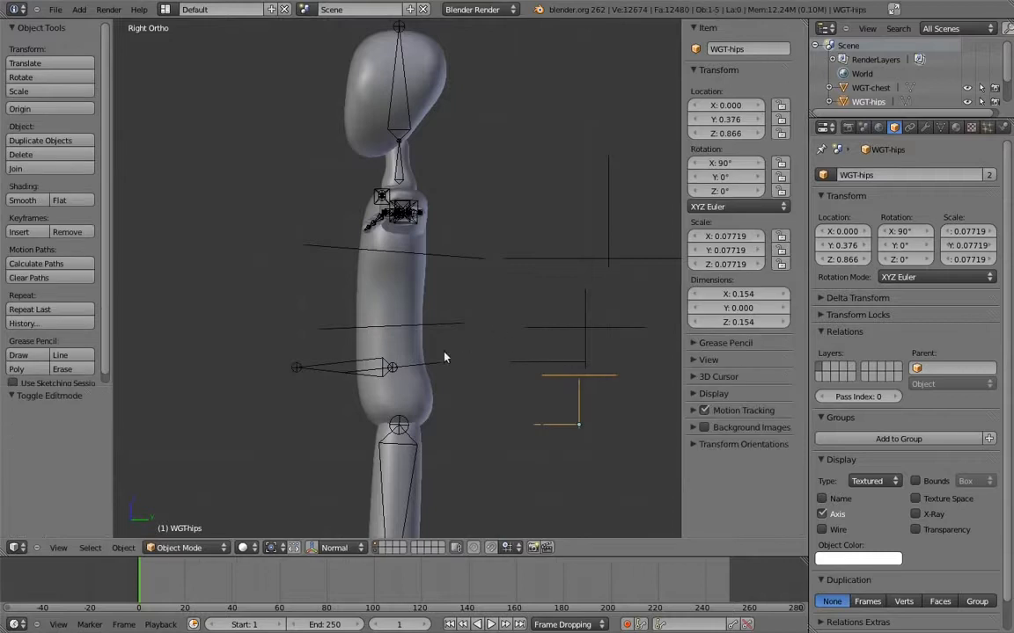
Enlarge the WGT-hips mesh in Edit Mode so its ring extends farther around the pelvis
{"action": "right_click", "coordinate": [440, 362]}
{"action": "right_click", "coordinate": [567, 376]}
{"action": "key", "text": "Tab"}
{"action": "key", "text": "s"}
{"action": "left_click", "coordinate": [629, 378]}
{"action": "middle_click_drag", "start_coordinate": [620, 324], "coordinate": [569, 354], "text": "shift"}
{"action": "key", "text": "Tab"}
Scale the WGT-chest mesh down by a factor of 0.781 in Edit Mode, judging the ring from the front view
{"action": "right_click", "coordinate": [589, 300]}
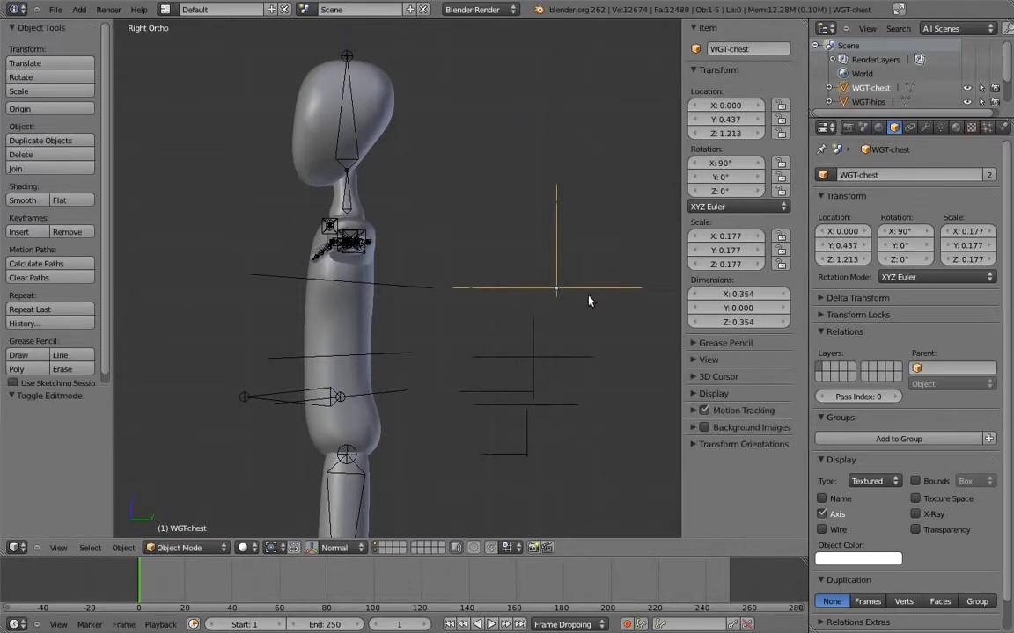
{"action": "key", "text": "KP_1"}
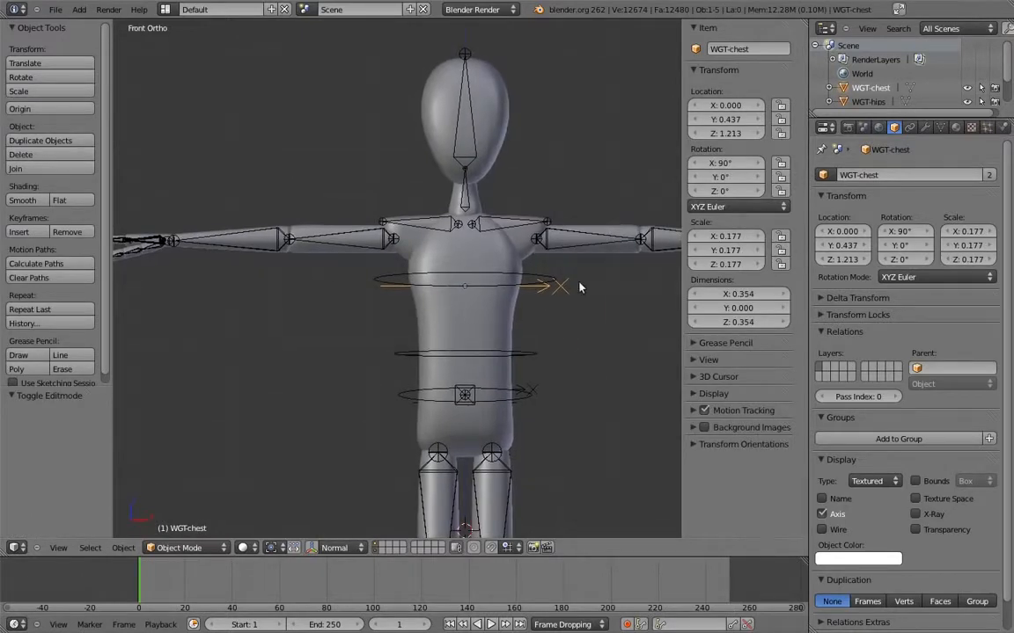
{"action": "key", "text": "Tab"}
{"action": "key", "text": "s"}
{"action": "left_click", "coordinate": [598, 278]}
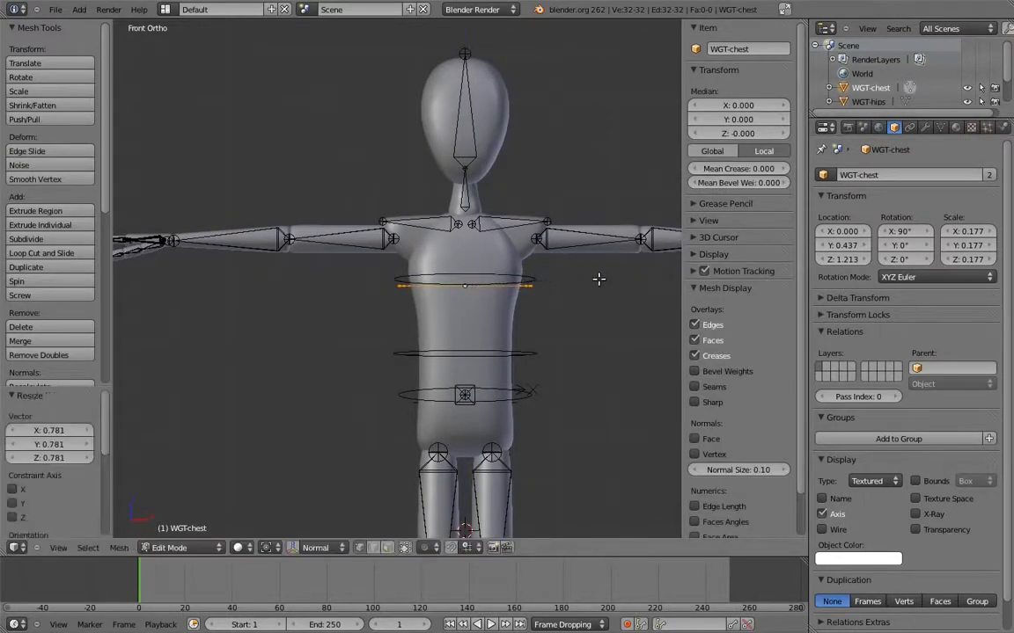
{"action": "key", "text": "Tab"}
Scale the WGT-spine mesh down by a factor of 0.866 in Edit Mode
{"action": "middle_click_drag", "start_coordinate": [542, 357], "coordinate": [474, 335]}
{"action": "right_click", "coordinate": [568, 346]}
{"action": "key", "text": "Tab"}
{"action": "key", "text": "s"}
{"action": "left_click", "coordinate": [616, 336]}
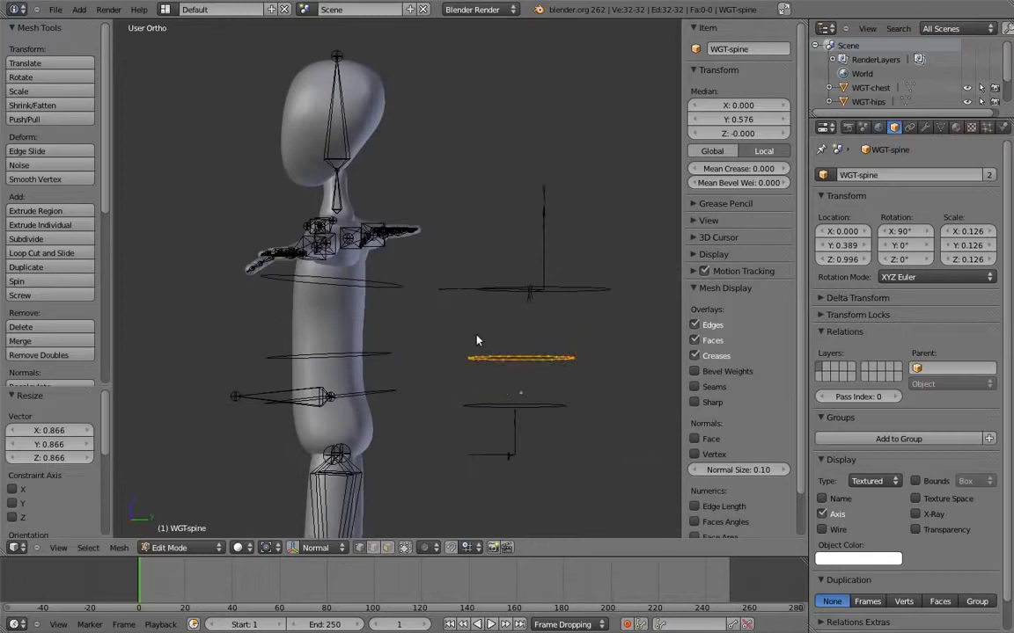
{"action": "key", "text": "Tab"}
Test-rotate the hips, chest and spine control bones in the right side view, cancelling each rotation
{"action": "key", "text": "KP_3"}
{"action": "key", "text": "a"}
{"action": "middle_click_drag", "start_coordinate": [413, 312], "coordinate": [460, 294], "text": "shift"}
{"action": "middle_click_drag", "start_coordinate": [459, 294], "coordinate": [464, 344], "text": "ctrl"}
{"action": "right_click", "coordinate": [452, 356]}
{"action": "key", "text": "r"}
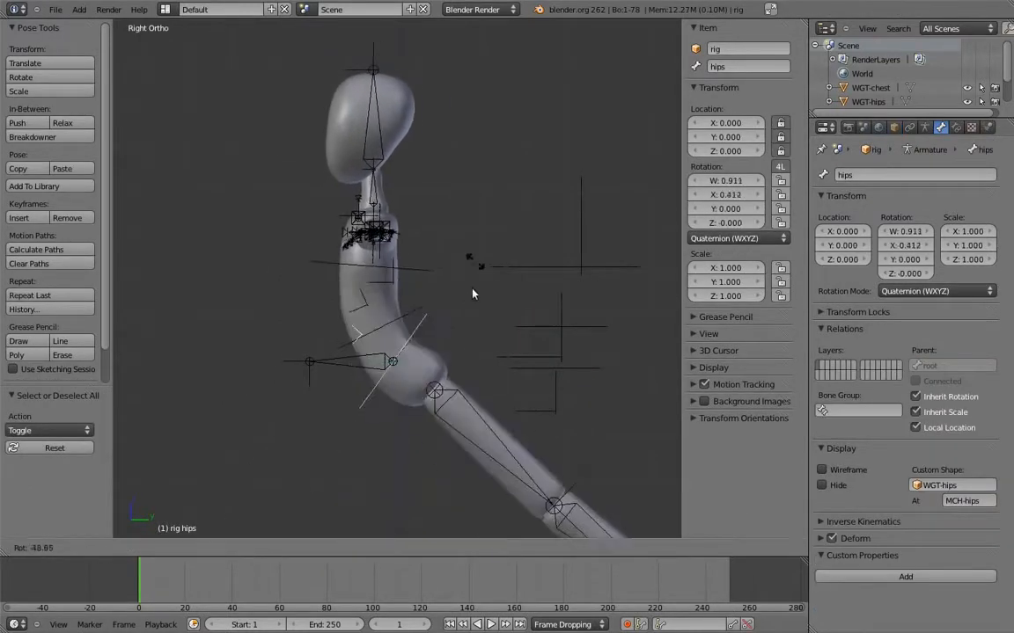
{"action": "right_click", "coordinate": [429, 282]}
{"action": "right_click", "coordinate": [427, 275]}
{"action": "key", "text": "r"}
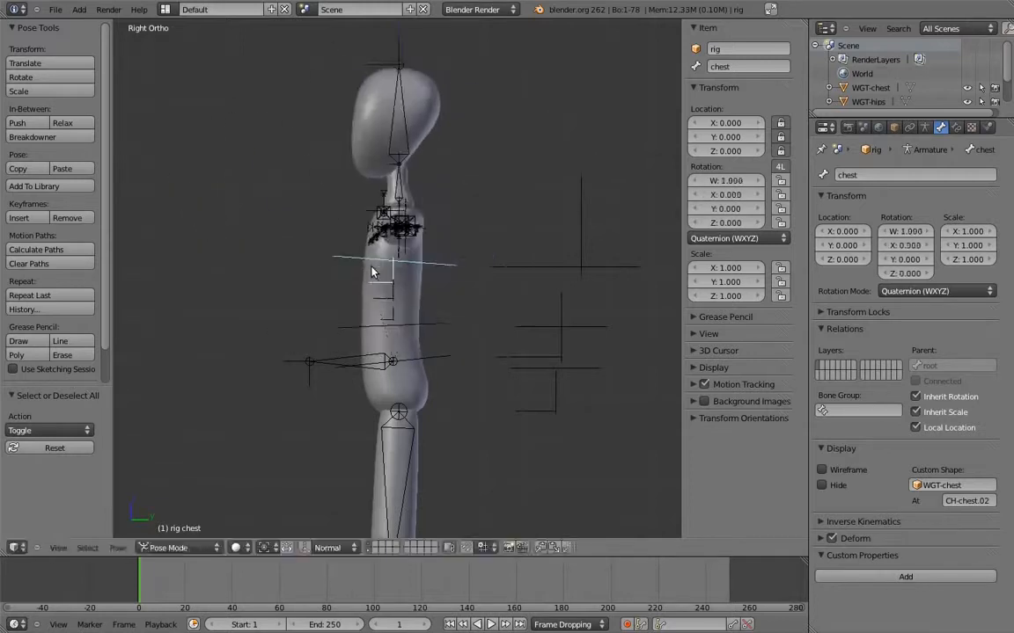
{"action": "right_click", "coordinate": [387, 283]}
{"action": "right_click", "coordinate": [385, 289]}
{"action": "key", "text": "r"}
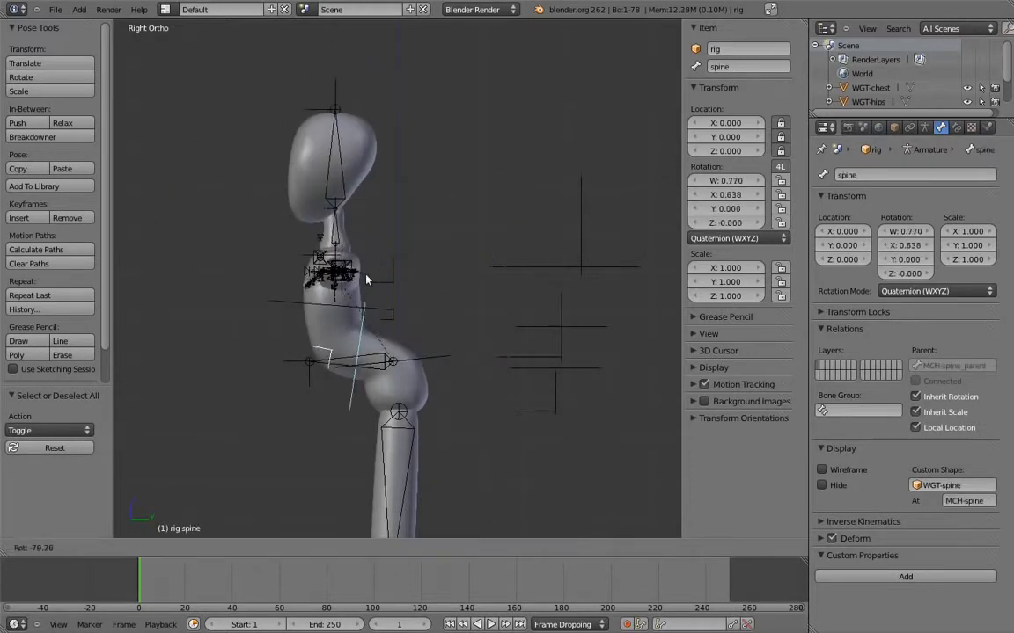
{"action": "right_click", "coordinate": [493, 316]}
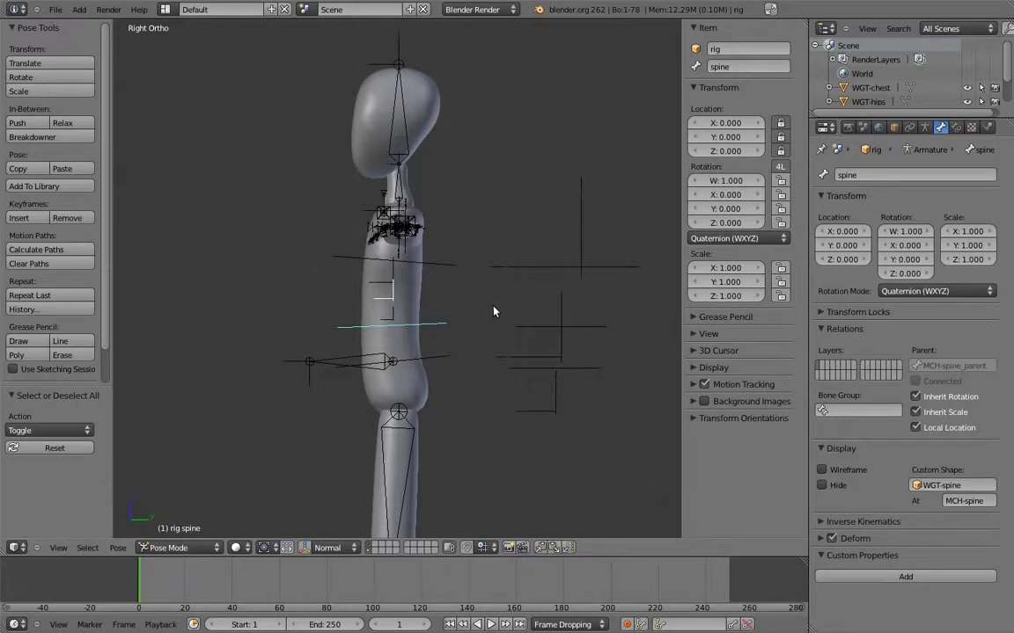
Add an empty behind the character's upper torso in Object Mode and name it WGT-body
{"action": "scroll", "coordinate": [492, 311], "scroll_direction": "down", "scroll_amount": 3}
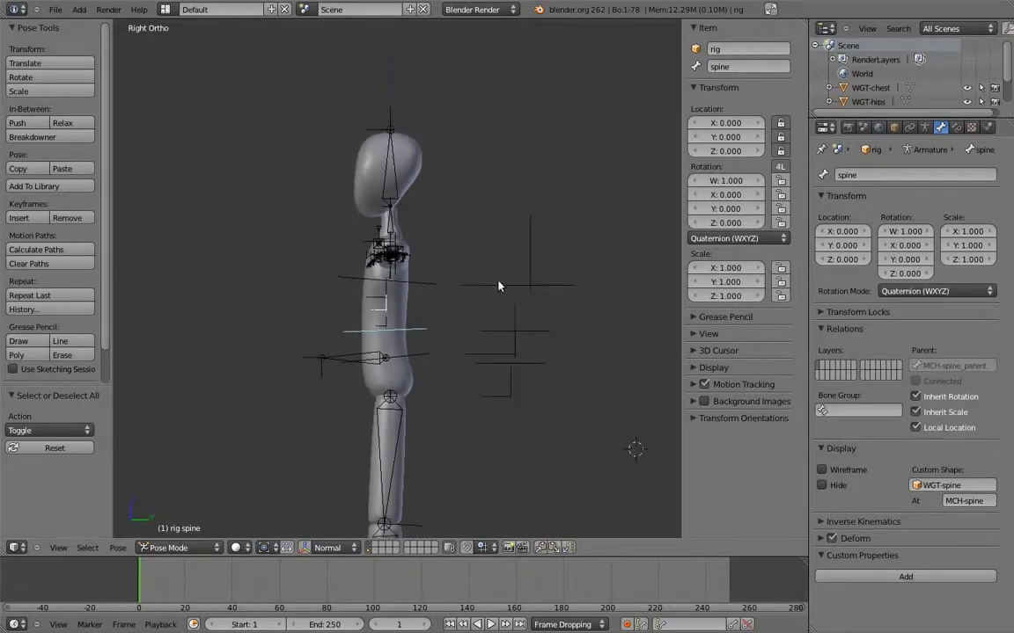
{"action": "key", "text": "shift+a"}
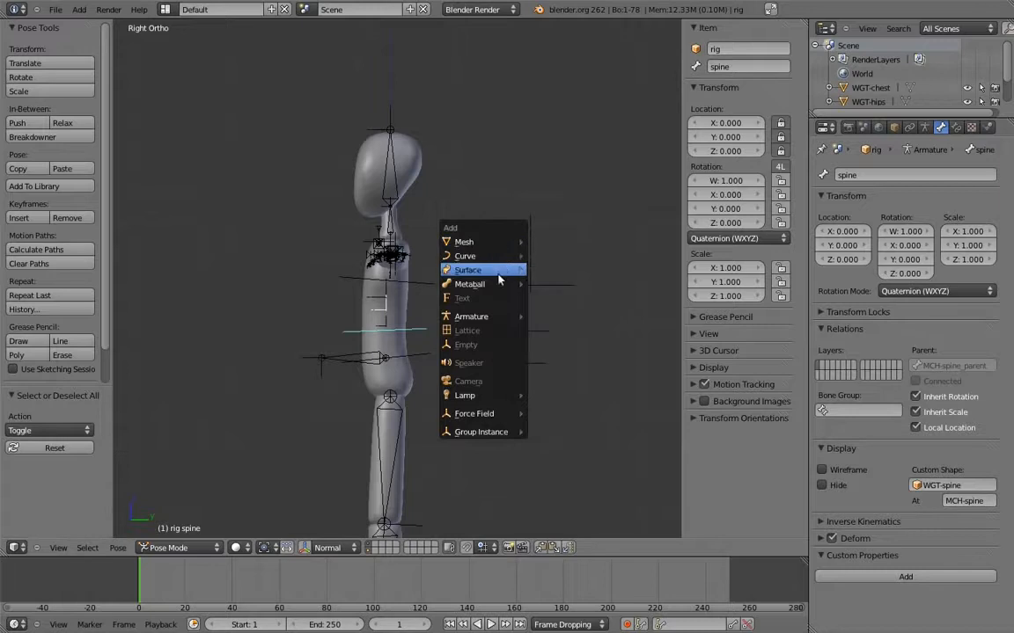
{"action": "key", "text": "Escape"}
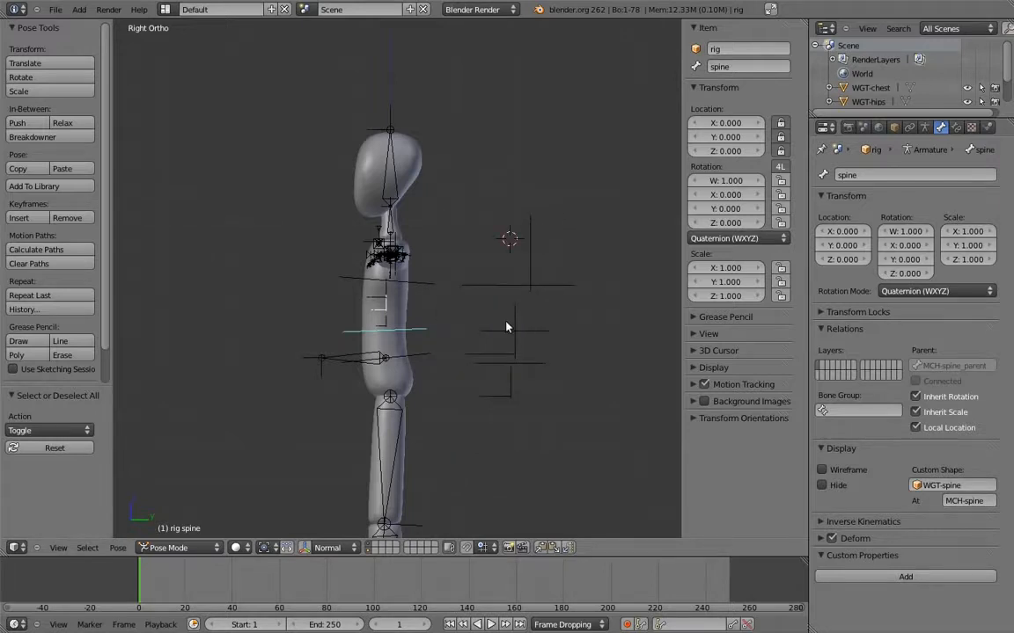
{"action": "key", "text": "ctrl+Tab"}
{"action": "key", "text": "shift+a"}
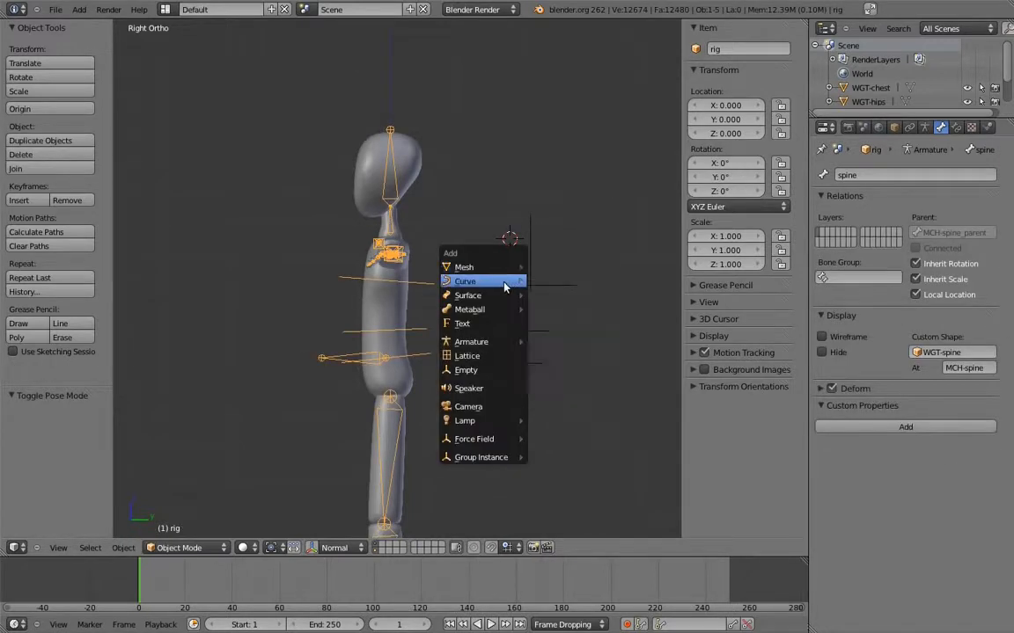
{"action": "left_click", "coordinate": [492, 370]}
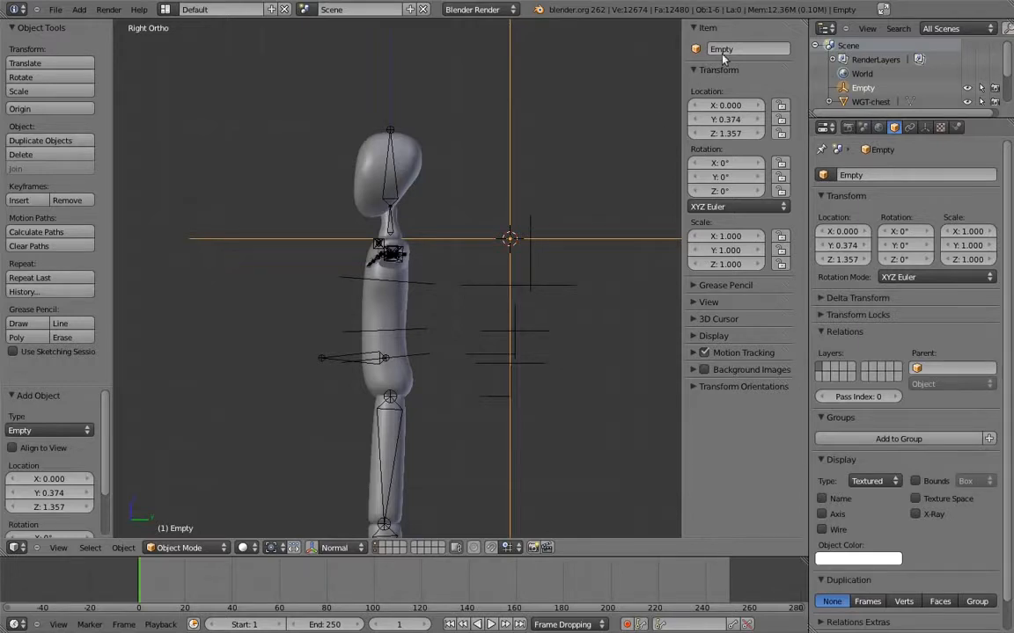
{"action": "type", "text": "WGT-body"}
{"action": "key", "text": "Return"}
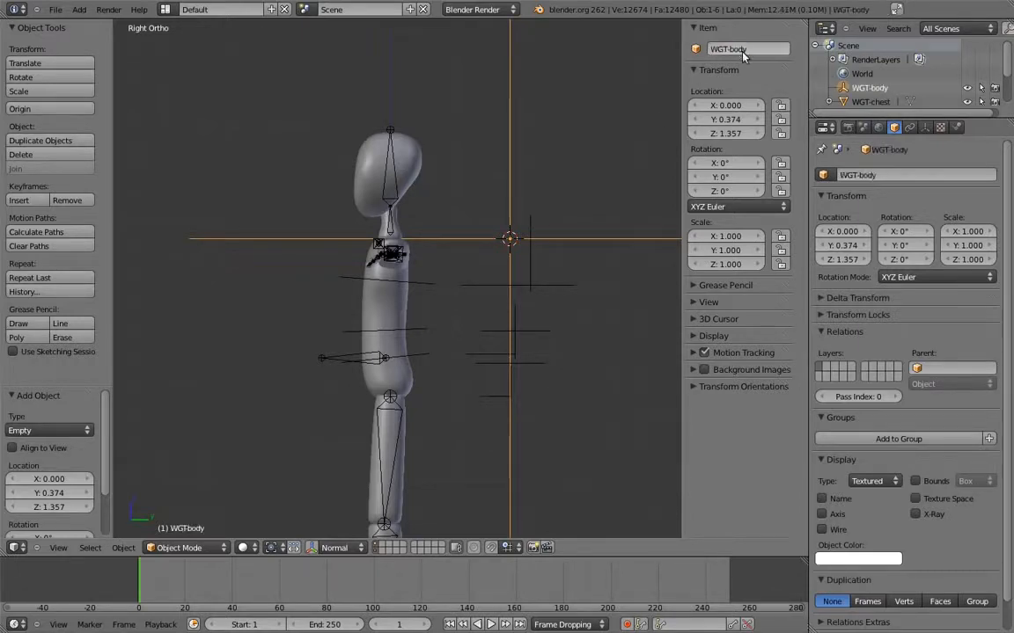
Assign WGT-body as the custom shape of the rig's body bone in Pose Mode
{"action": "right_click", "coordinate": [341, 359]}
{"action": "key", "text": "ctrl+Tab"}
{"action": "right_click", "coordinate": [339, 359]}
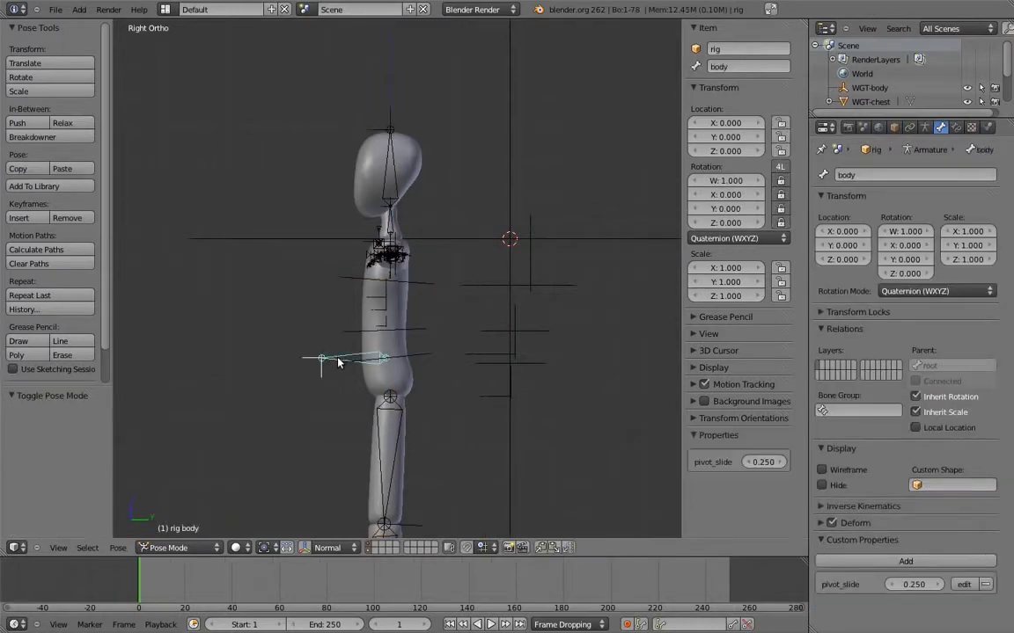
{"action": "left_click", "coordinate": [939, 485]}
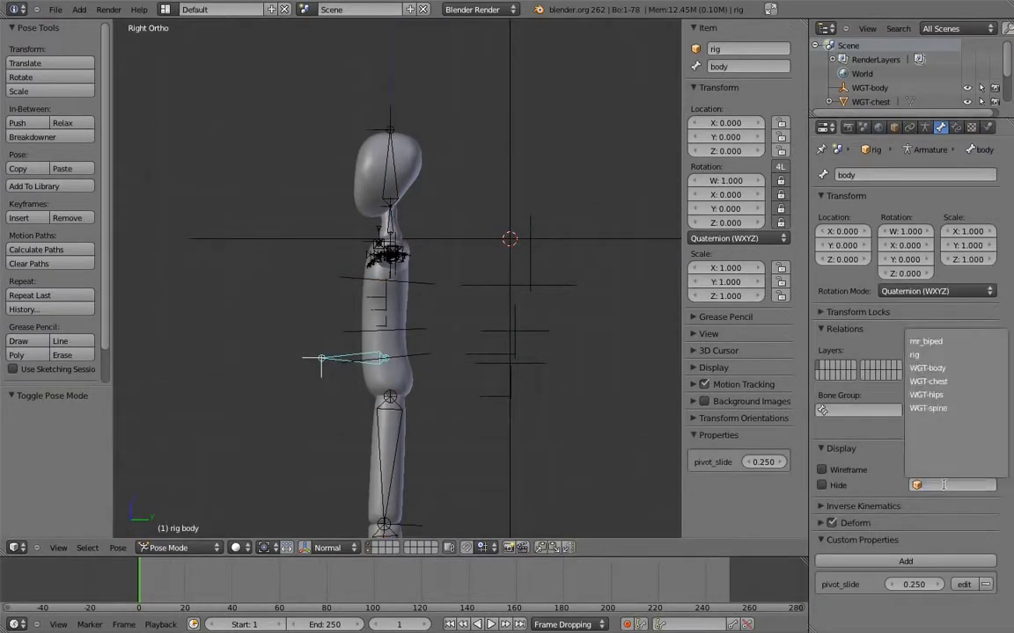
{"action": "left_click", "coordinate": [937, 367]}
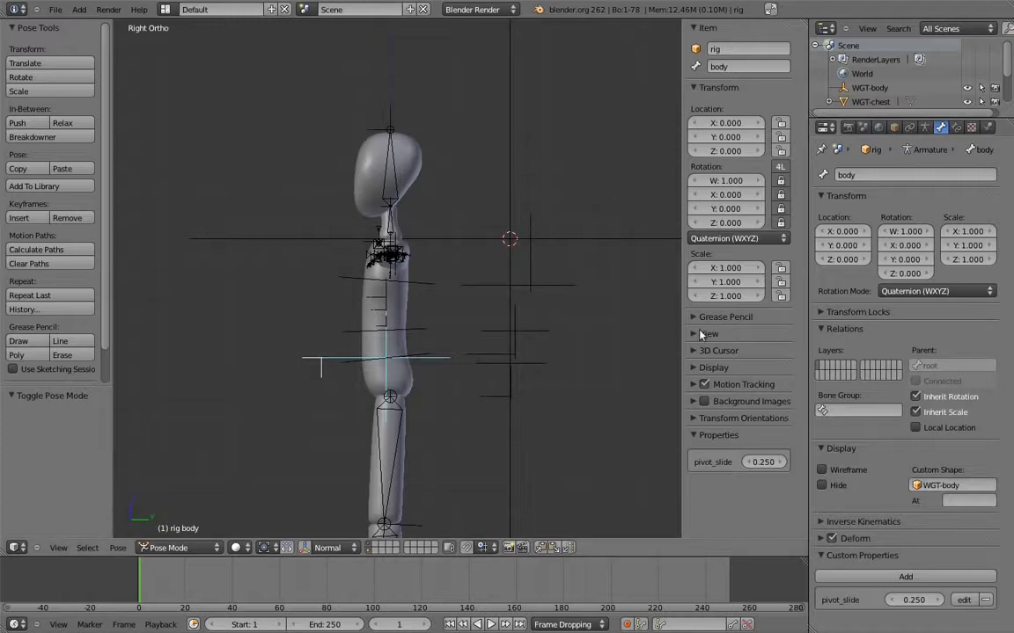
Scale the WGT-body empty down to 0.185 in Object Mode
{"action": "key", "text": "ctrl+Tab"}
{"action": "right_click", "coordinate": [510, 178]}
{"action": "key", "text": "s"}
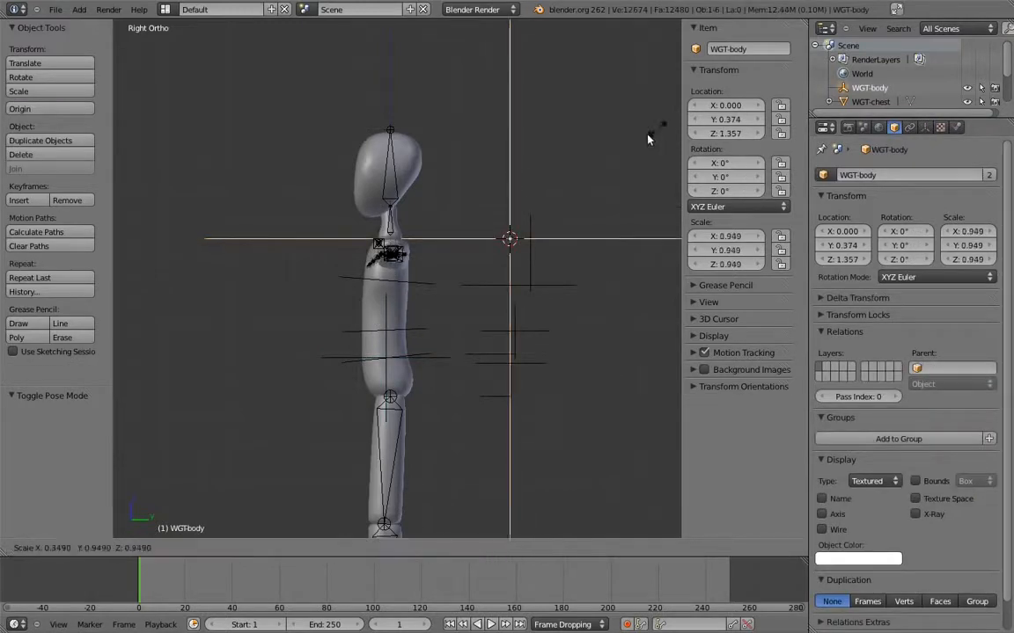
{"action": "left_click", "coordinate": [536, 215]}
Display the WGT-body empty as a cube with a reduced display size, and reselect the rig at its body control
{"action": "left_click", "coordinate": [925, 127]}
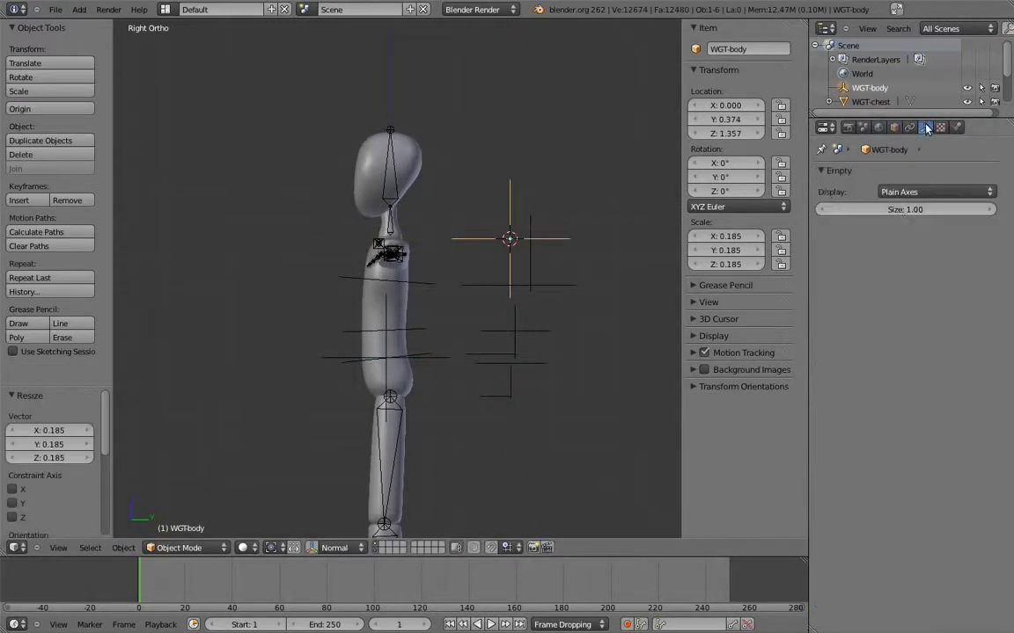
{"action": "left_click", "coordinate": [906, 192]}
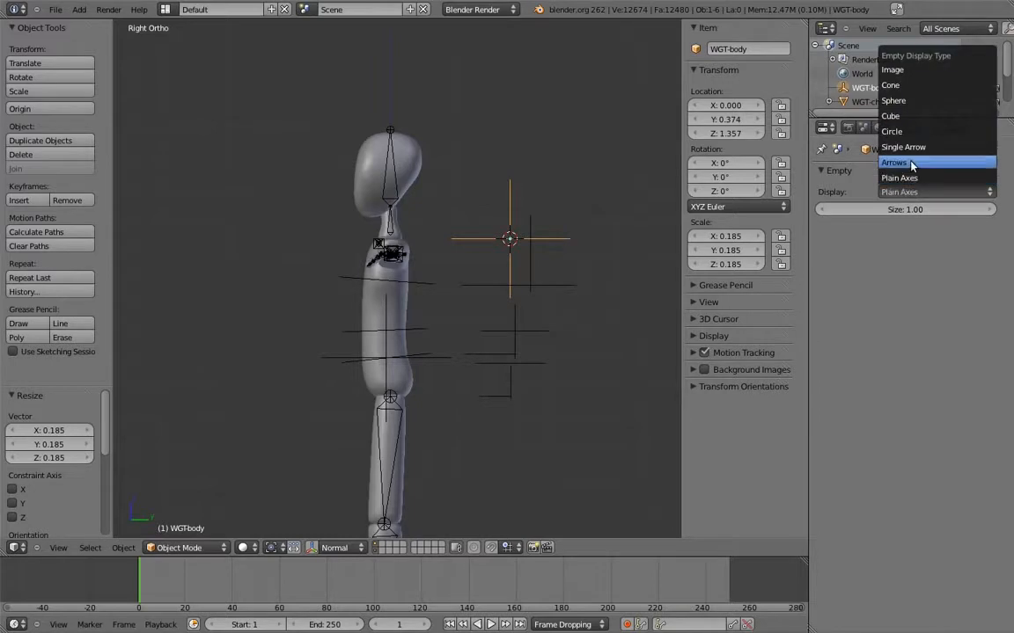
{"action": "left_click", "coordinate": [891, 116]}
{"action": "left_click_drag", "start_coordinate": [905, 210], "coordinate": [916, 210]}
{"action": "right_click", "coordinate": [422, 330]}
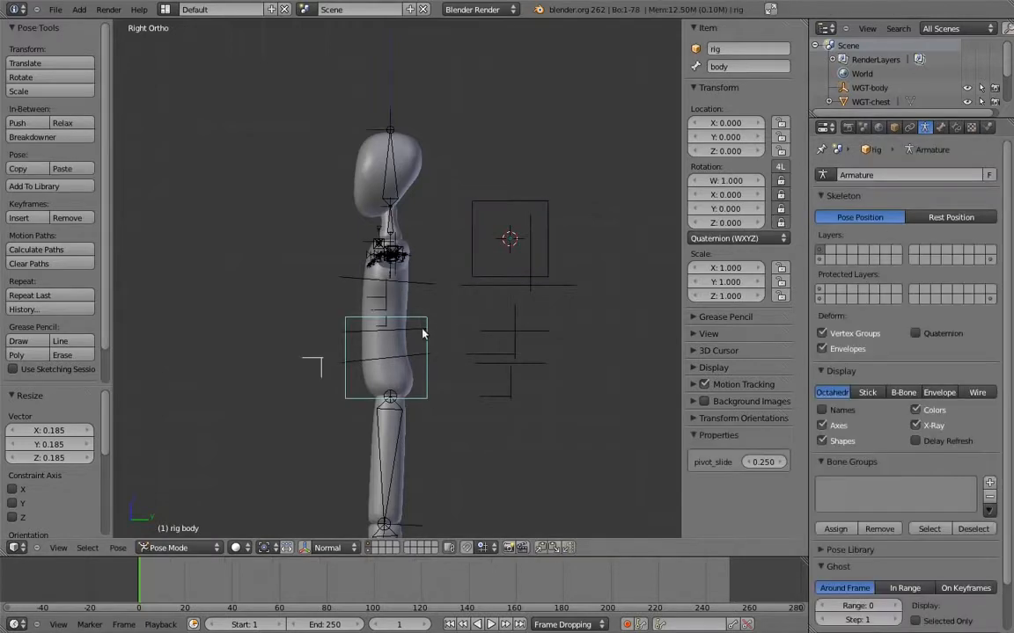
Move the WGT-body cube and the WGT-chest shape closer to the other widget shapes behind the character
{"action": "key", "text": "g"}
{"action": "right_click", "coordinate": [447, 349]}
{"action": "right_click", "coordinate": [498, 204]}
{"action": "key", "text": "g"}
{"action": "left_click", "coordinate": [495, 327]}
{"action": "right_click", "coordinate": [522, 289]}
{"action": "key", "text": "g"}
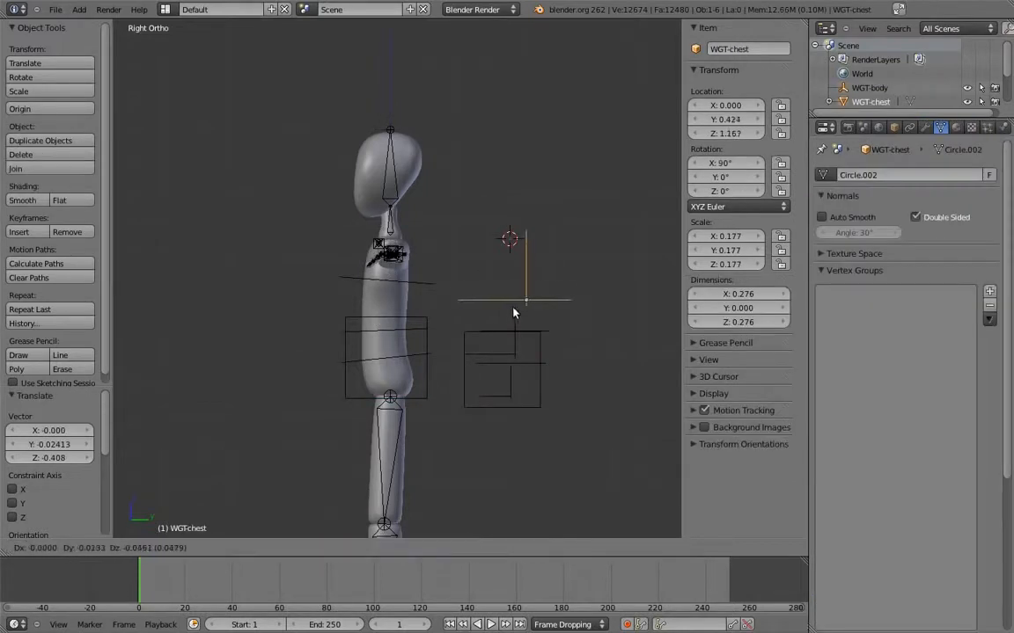
{"action": "left_click", "coordinate": [509, 309]}
{"action": "key", "text": "g"}
{"action": "left_click", "coordinate": [513, 305]}
Select all the widget objects behind the character and move them to the last scene layer
{"action": "key", "text": "b"}
{"action": "left_click_drag", "start_coordinate": [593, 182], "coordinate": [486, 436]}
{"action": "key", "text": "m"}
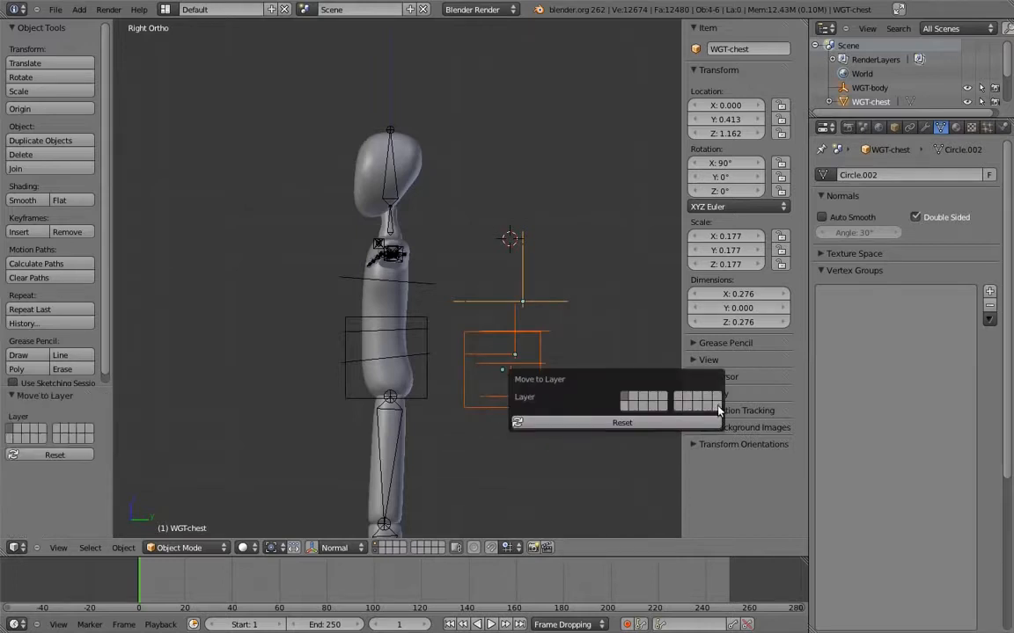
{"action": "left_click", "coordinate": [633, 405]}
Test the body control by moving it about -0.185 in Y and 0.177 in Z
{"action": "middle_click_drag", "start_coordinate": [451, 306], "coordinate": [480, 315], "text": "shift"}
{"action": "scroll", "coordinate": [515, 303], "scroll_direction": "down", "scroll_amount": 1}
{"action": "right_click", "coordinate": [480, 315]}
{"action": "key", "text": "g"}
{"action": "left_click", "coordinate": [447, 263]}
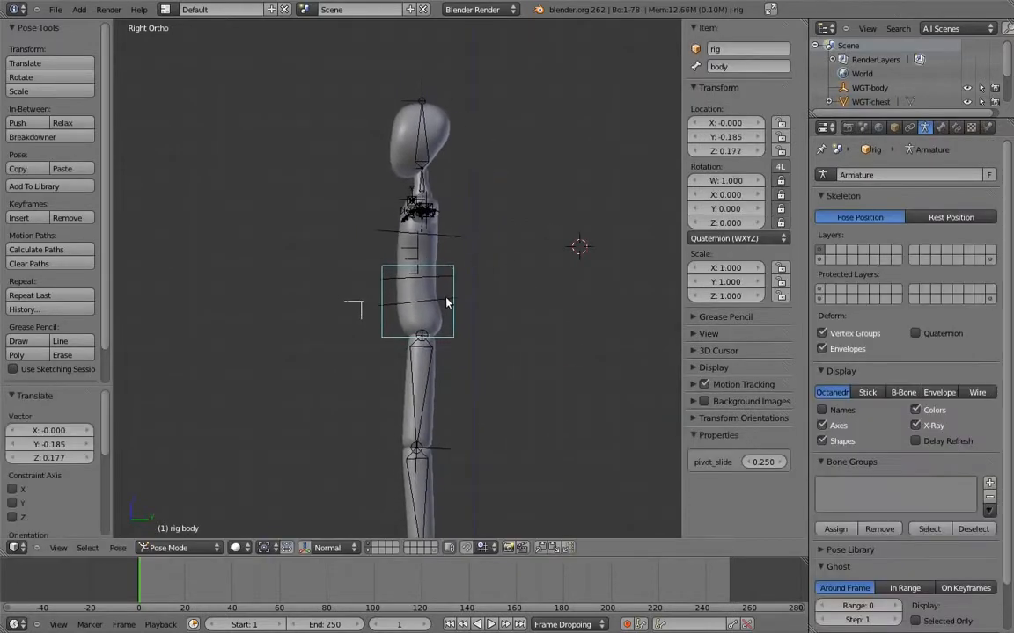
Test the torso controls by rotating the hips about 50° and the chest about -61°
{"action": "right_click", "coordinate": [450, 298]}
{"action": "key", "text": "r"}
{"action": "left_click", "coordinate": [449, 303]}
{"action": "right_click", "coordinate": [398, 249]}
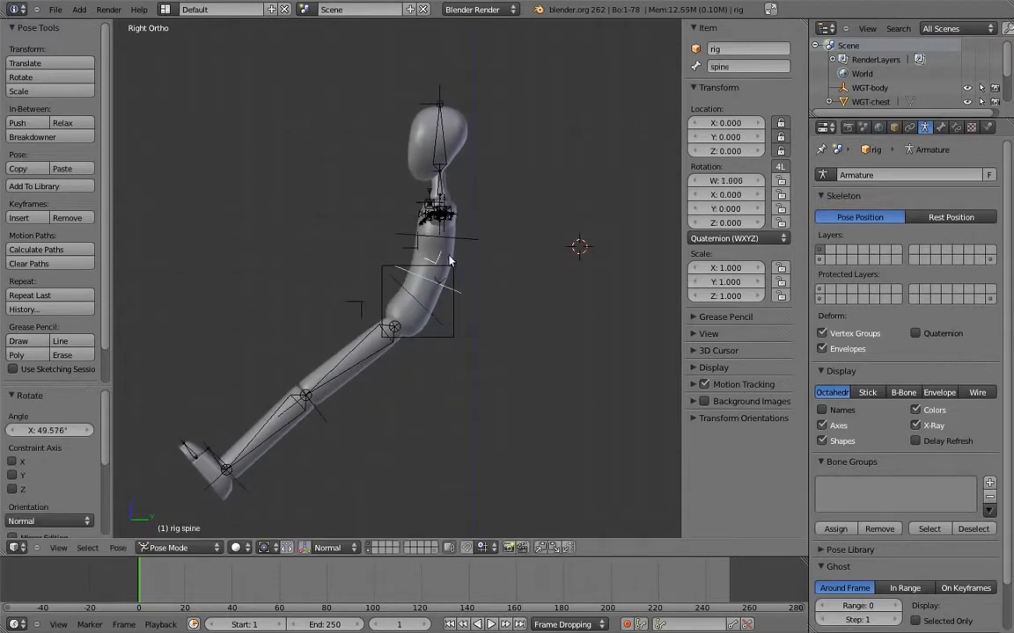
{"action": "key", "text": "r"}
{"action": "left_click", "coordinate": [332, 229]}
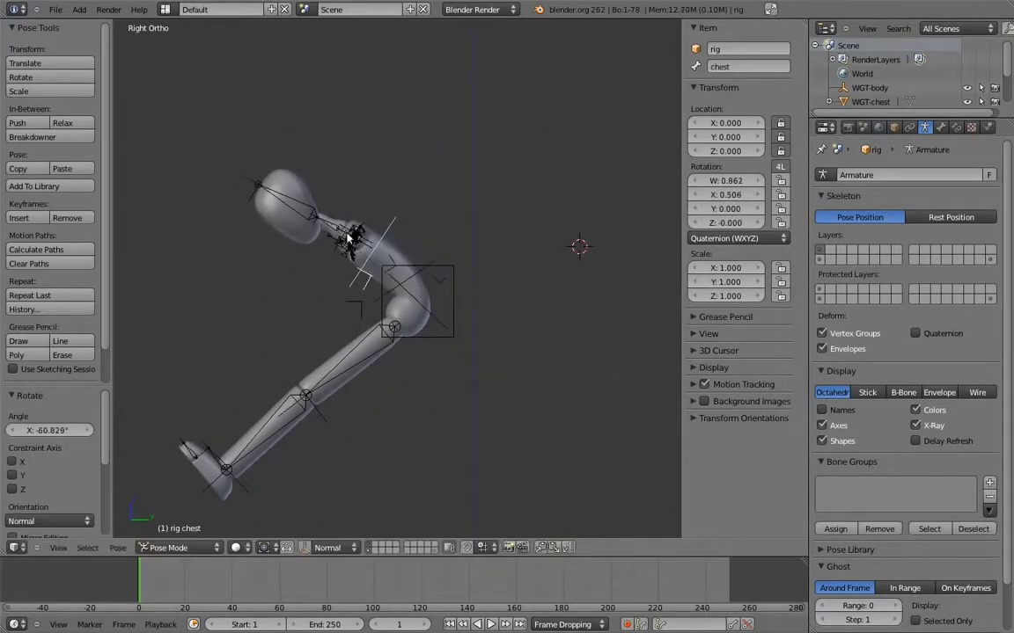
Clear the spine control's rotation and readjust the hips with rotations of about -23° and 7°
{"action": "right_click", "coordinate": [442, 310]}
{"action": "key", "text": "r"}
{"action": "left_click", "coordinate": [445, 286]}
{"action": "right_click", "coordinate": [416, 276]}
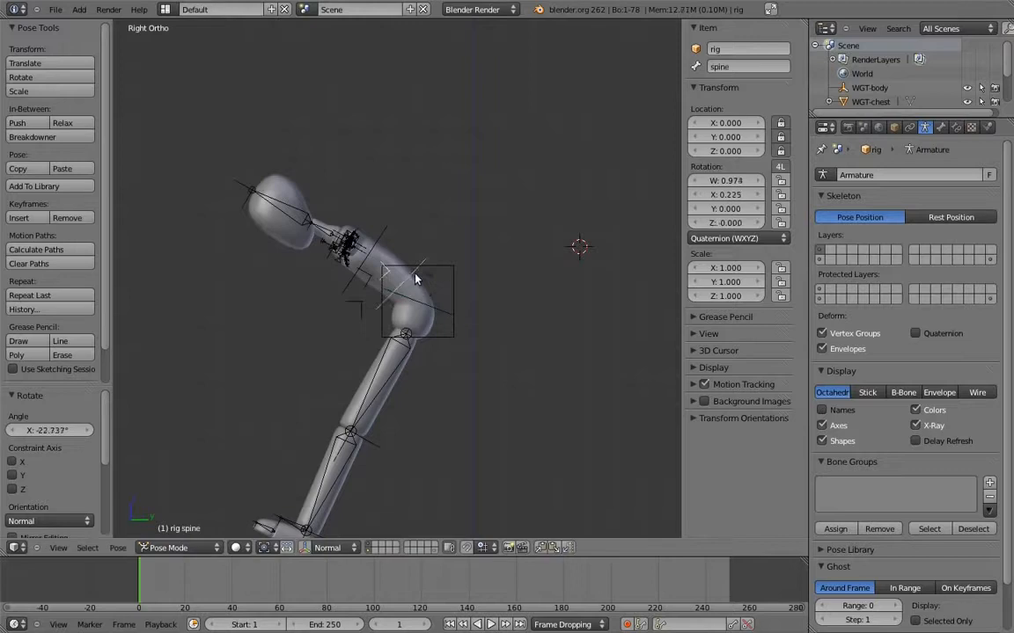
{"action": "key", "text": "alt+r"}
{"action": "right_click", "coordinate": [444, 318]}
{"action": "key", "text": "r"}
{"action": "left_click", "coordinate": [437, 320]}
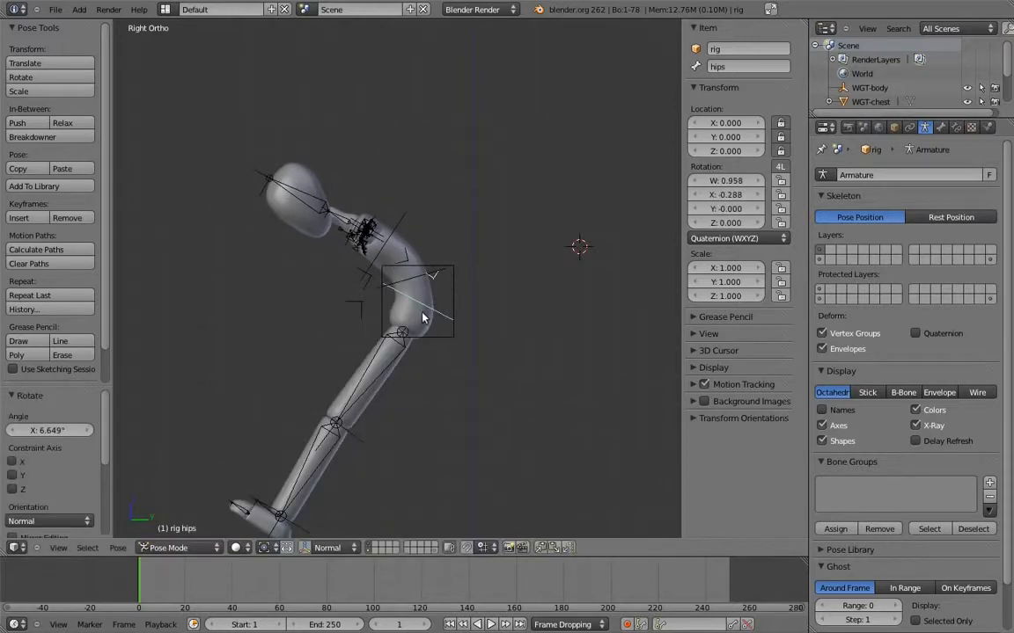
Test rotating the hips control sideways in front view
{"action": "key", "text": "KP_1"}
{"action": "right_click", "coordinate": [483, 336]}
{"action": "key", "text": "r"}
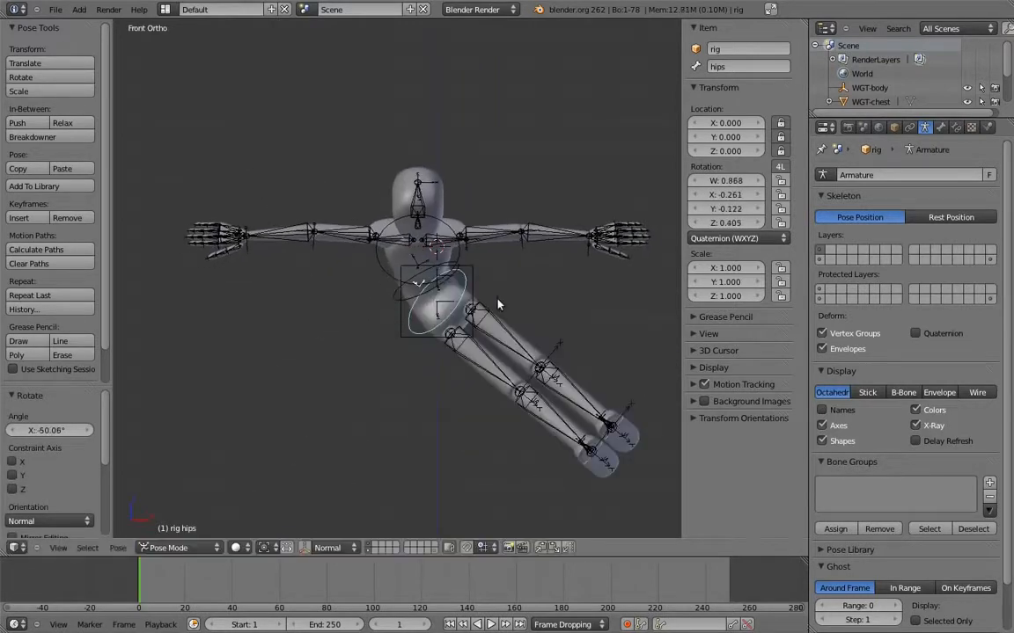
{"action": "left_click", "coordinate": [472, 273]}
Set the body bone's pivot_slide property to about 0.586 and clear the rotation of all bones
{"action": "left_click_drag", "start_coordinate": [765, 464], "coordinate": [724, 468]}
{"action": "middle_click_drag", "start_coordinate": [576, 298], "coordinate": [420, 286]}
{"action": "key", "text": "a"}
{"action": "key", "text": "a"}
{"action": "key", "text": "alt+r"}
{"action": "key", "text": "KP_3"}
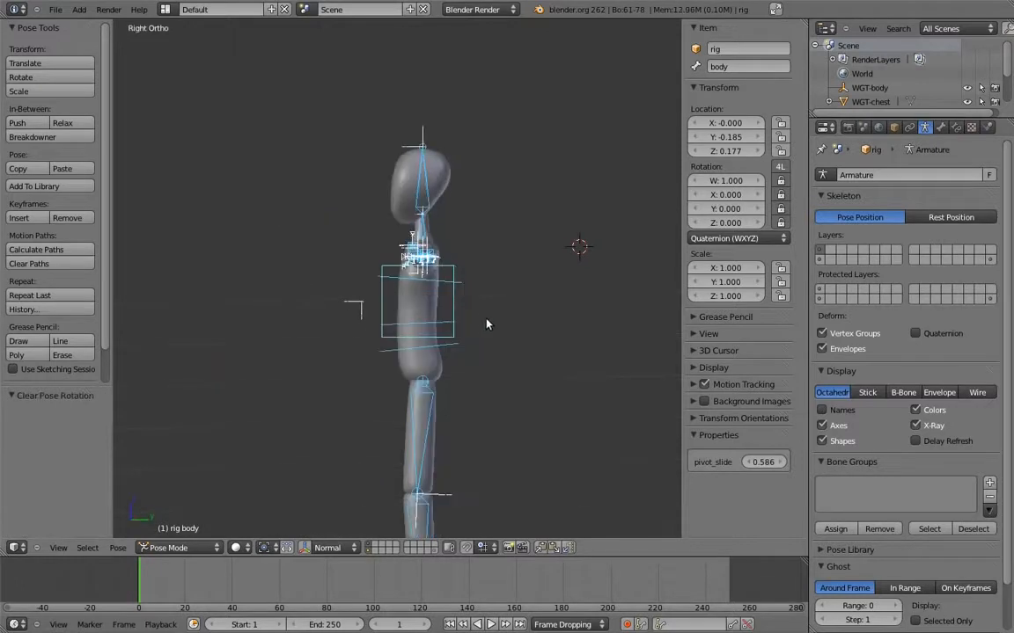
{"action": "key", "text": "a"}
Test the shifted pivot by rotating the chest about -82° and swinging the hips in side view
{"action": "right_click", "coordinate": [454, 291]}
{"action": "right_click", "coordinate": [462, 279]}
{"action": "key", "text": "r"}
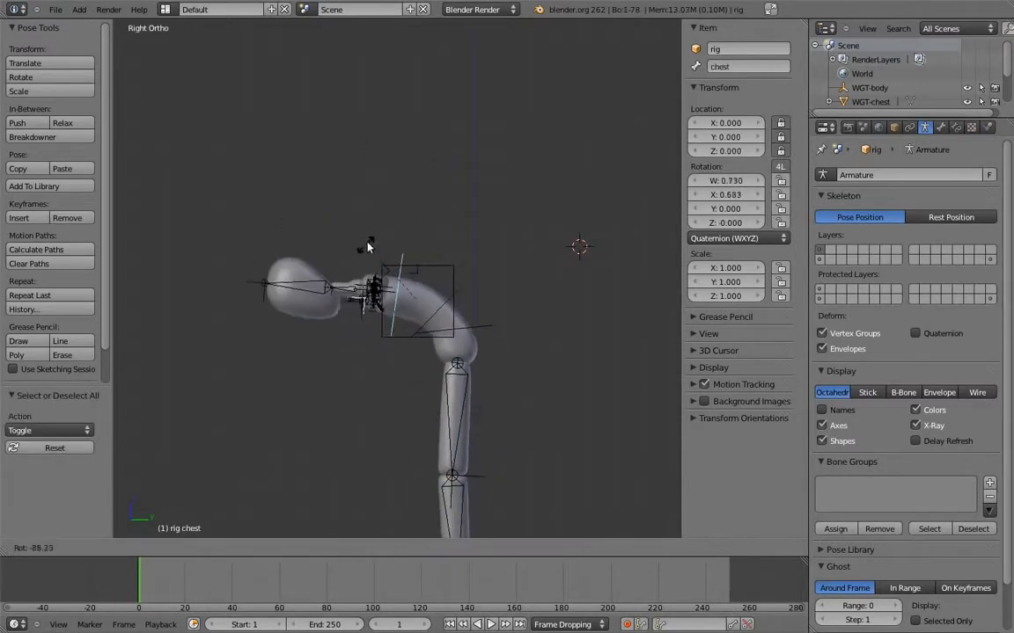
{"action": "left_click", "coordinate": [475, 294]}
{"action": "right_click", "coordinate": [487, 334]}
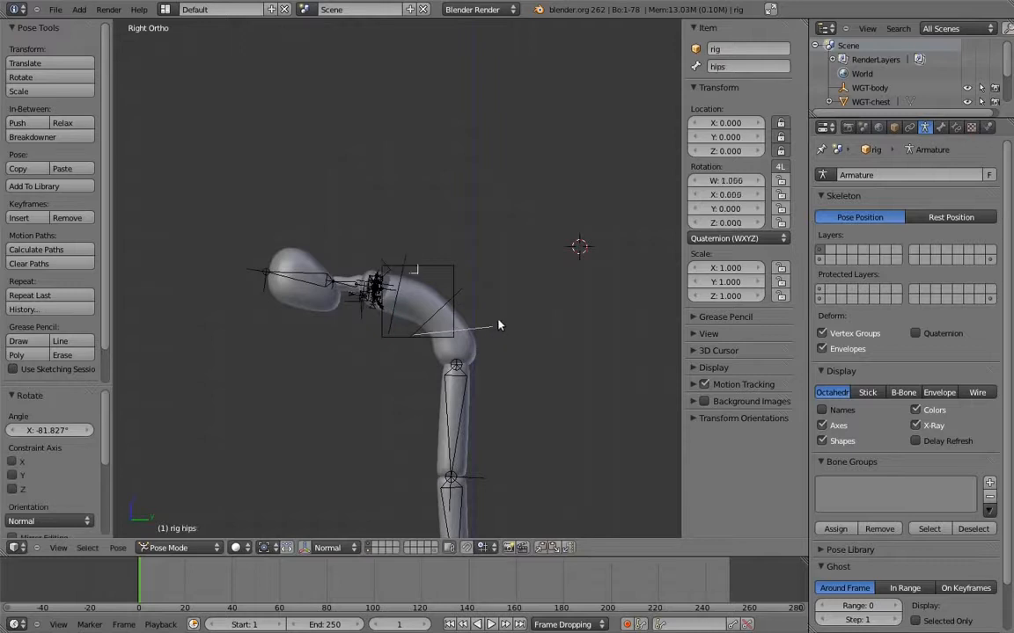
{"action": "key", "text": "r"}
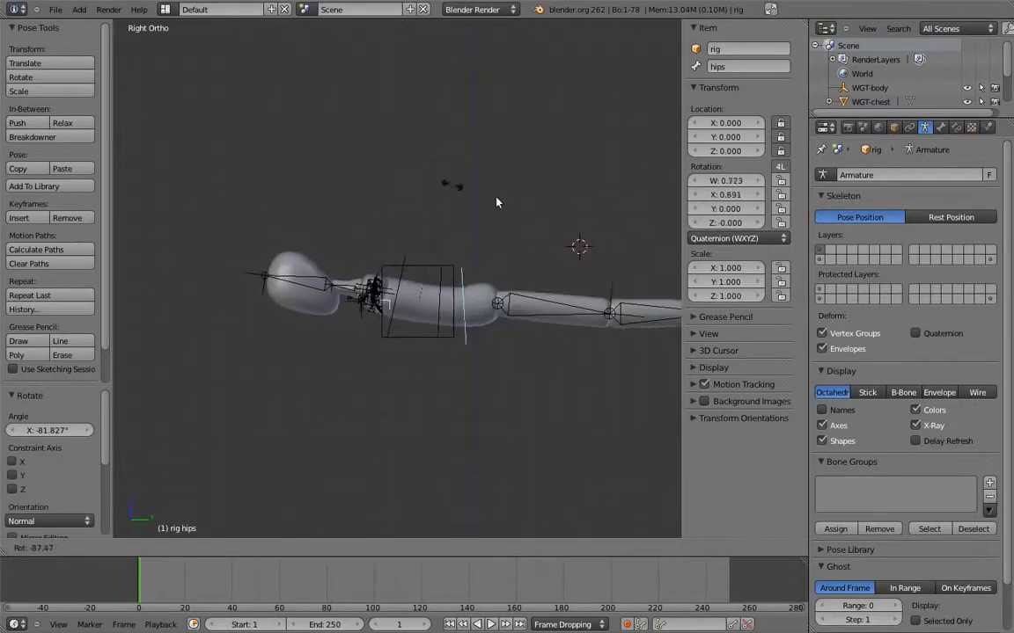
{"action": "left_click", "coordinate": [366, 241]}
Clear the location, rotation and scale of all the rig's pose bones
{"action": "key", "text": "a"}
{"action": "key", "text": "a"}
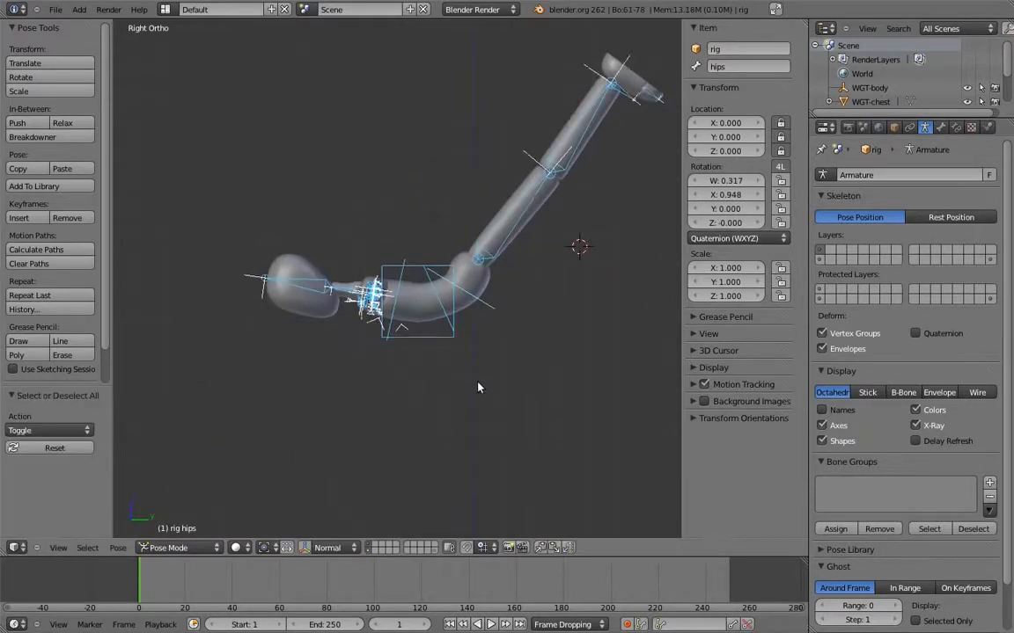
{"action": "key", "text": "alt+g"}
{"action": "key", "text": "alt+r"}
{"action": "key", "text": "alt+s"}
Set the body bone's pivot_slide property to 0.25 and deselect all bones
{"action": "right_click", "coordinate": [506, 368]}
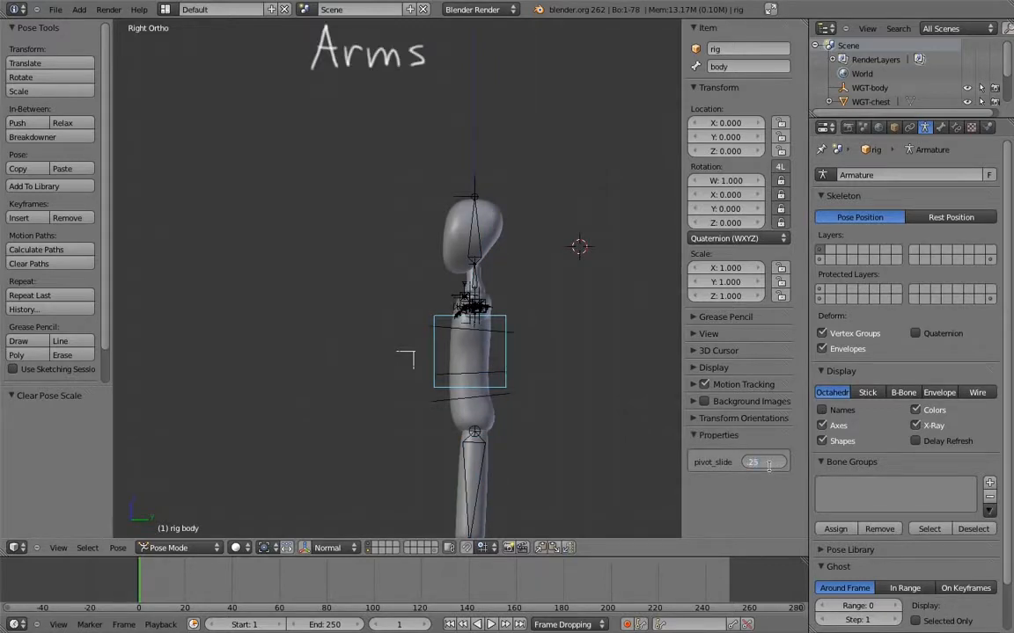
{"action": "key", "text": "Return"}
{"action": "key", "text": "a"}
Show the armature's last bone layer together with the first and view the rig from the front
{"action": "middle_click_drag", "start_coordinate": [534, 354], "coordinate": [518, 322], "text": "shift"}
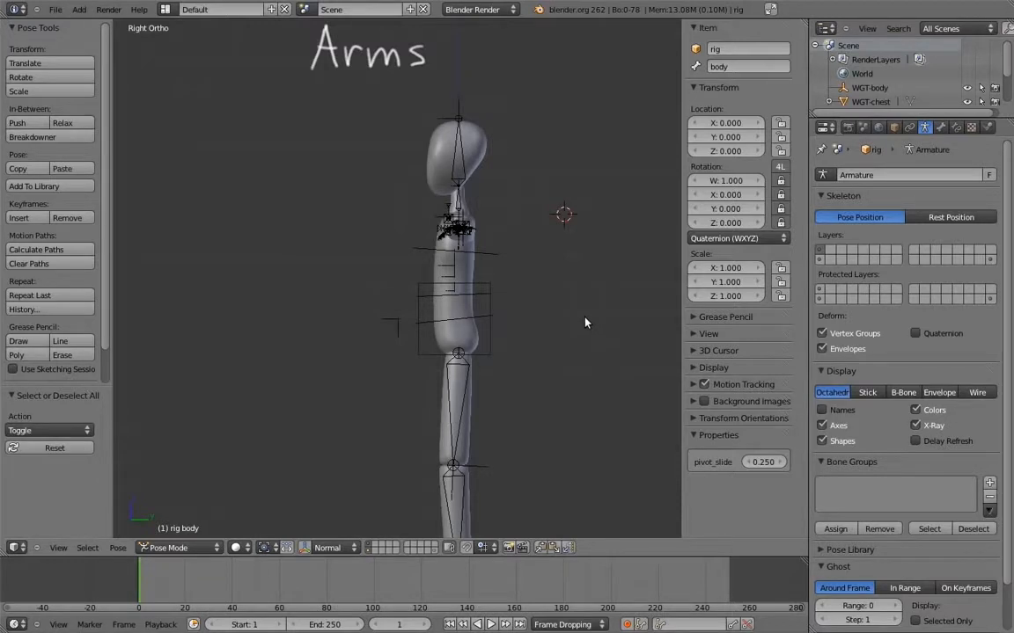
{"action": "left_click", "coordinate": [990, 262], "text": "shift"}
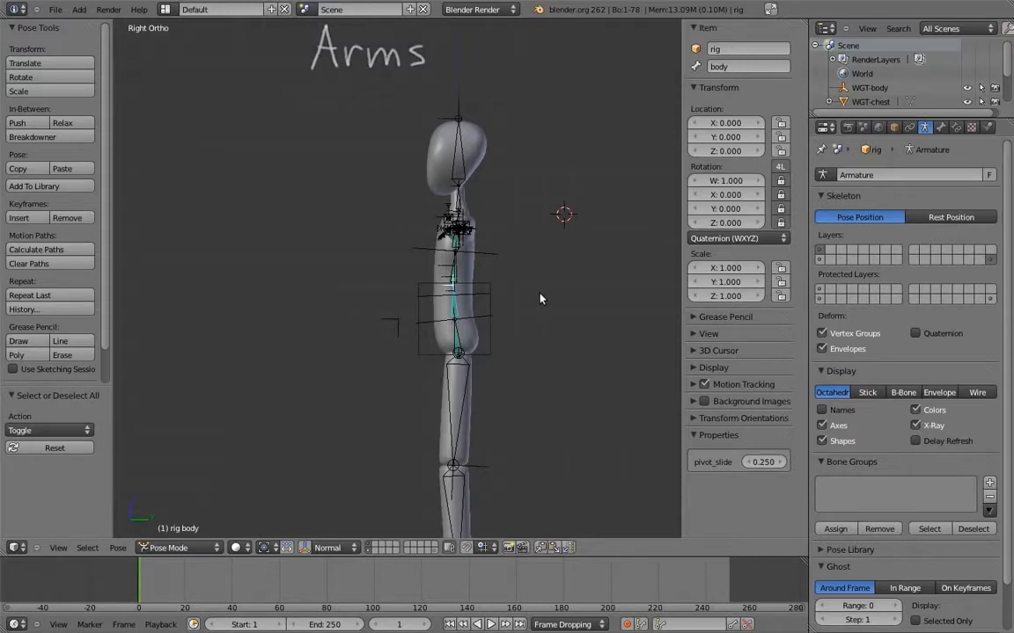
{"action": "key", "text": "KP_1"}
{"action": "middle_click_drag", "start_coordinate": [502, 254], "coordinate": [464, 262], "text": "shift"}
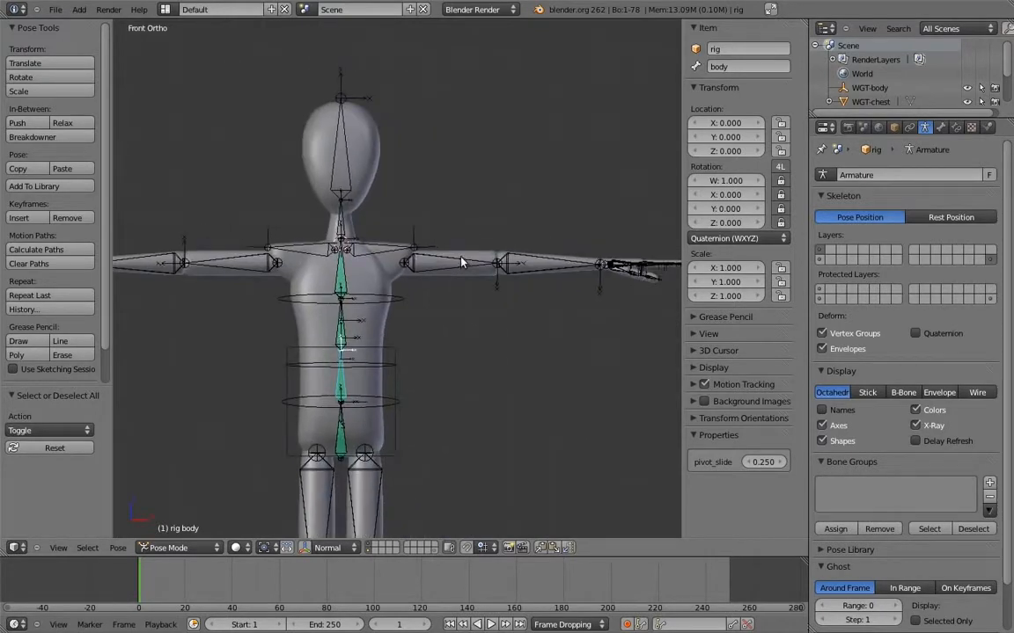
In Edit Mode, duplicate the left upper arm, forearm and hand bones and move the copies 0.5 along the normal Y axis, above the original arm
{"action": "right_click", "coordinate": [463, 262]}
{"action": "key", "text": "Tab"}
{"action": "right_click", "coordinate": [553, 251], "text": "shift"}
{"action": "middle_click_drag", "start_coordinate": [598, 246], "coordinate": [443, 259], "text": "shift"}
{"action": "scroll", "coordinate": [462, 303], "scroll_direction": "up", "scroll_amount": 6}
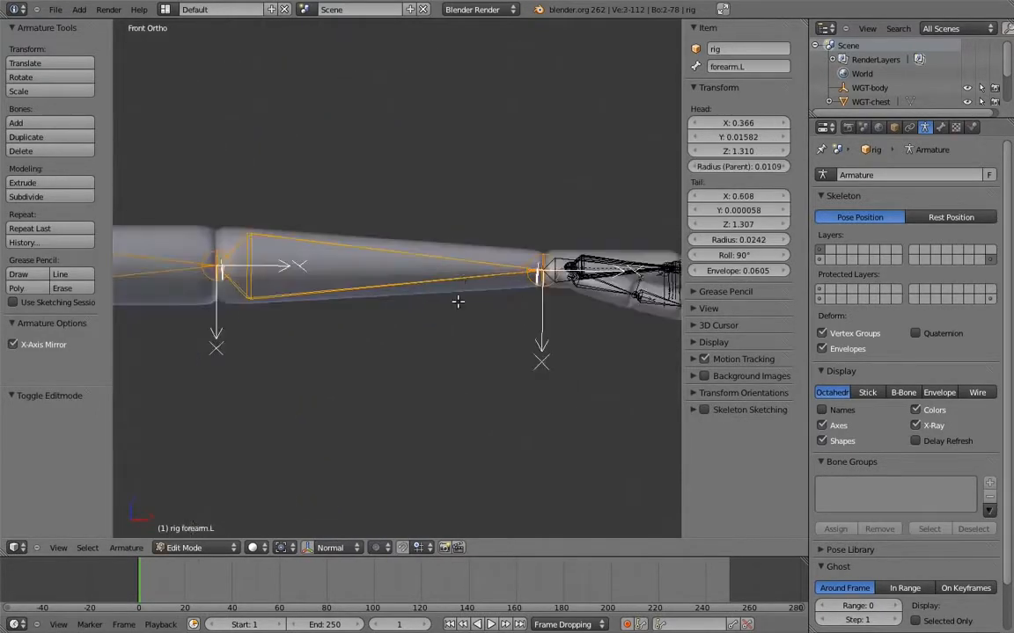
{"action": "middle_click_drag", "start_coordinate": [475, 332], "coordinate": [482, 497]}
{"action": "middle_click_drag", "start_coordinate": [567, 172], "coordinate": [396, 390], "text": "shift"}
{"action": "scroll", "coordinate": [400, 325], "scroll_direction": "up", "scroll_amount": 3}
{"action": "right_click", "coordinate": [401, 321], "text": "shift"}
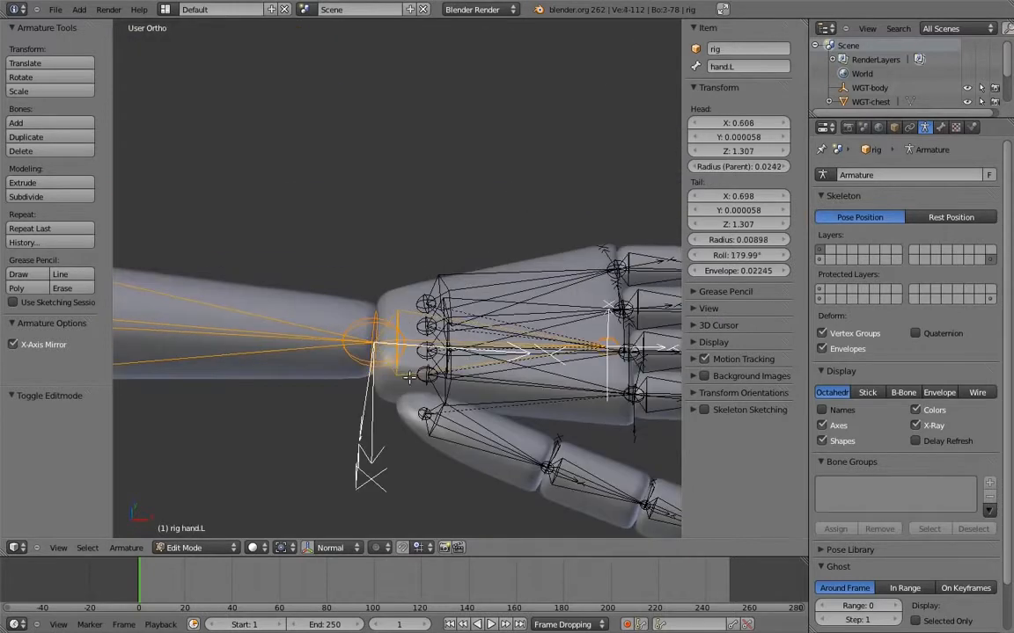
{"action": "scroll", "coordinate": [427, 273], "scroll_direction": "down", "scroll_amount": 2}
{"action": "key", "text": "KP_1"}
{"action": "middle_click_drag", "start_coordinate": [330, 344], "coordinate": [522, 259], "text": "shift"}
{"action": "scroll", "coordinate": [468, 258], "scroll_direction": "down", "scroll_amount": 5}
{"action": "middle_click_drag", "start_coordinate": [401, 305], "coordinate": [497, 271], "text": "shift"}
{"action": "scroll", "coordinate": [502, 297], "scroll_direction": "down", "scroll_amount": 3}
{"action": "key", "text": "shift+d"}
{"action": "key", "text": "y"}
{"action": "key", "text": "y"}
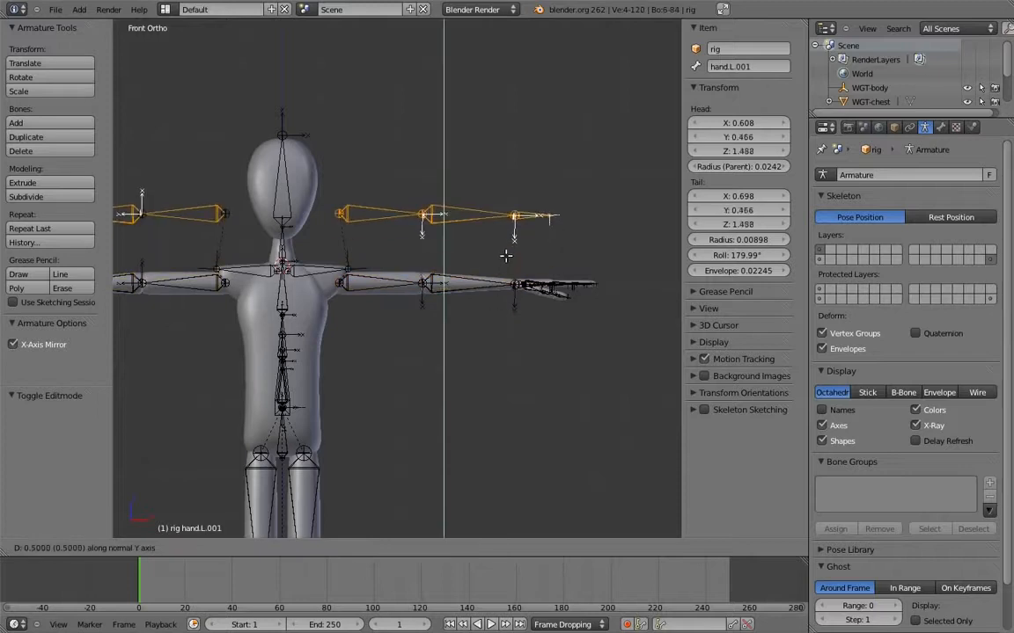
{"action": "left_click", "coordinate": [505, 257]}
Duplicate the arm chain again and move the copies along the normal Y axis to below the original arm, offset -1.025 in Y and -0.399 in Z
{"action": "key", "text": "shift+d"}
{"action": "key", "text": "y"}
{"action": "key", "text": "y"}
{"action": "left_click", "coordinate": [515, 340]}
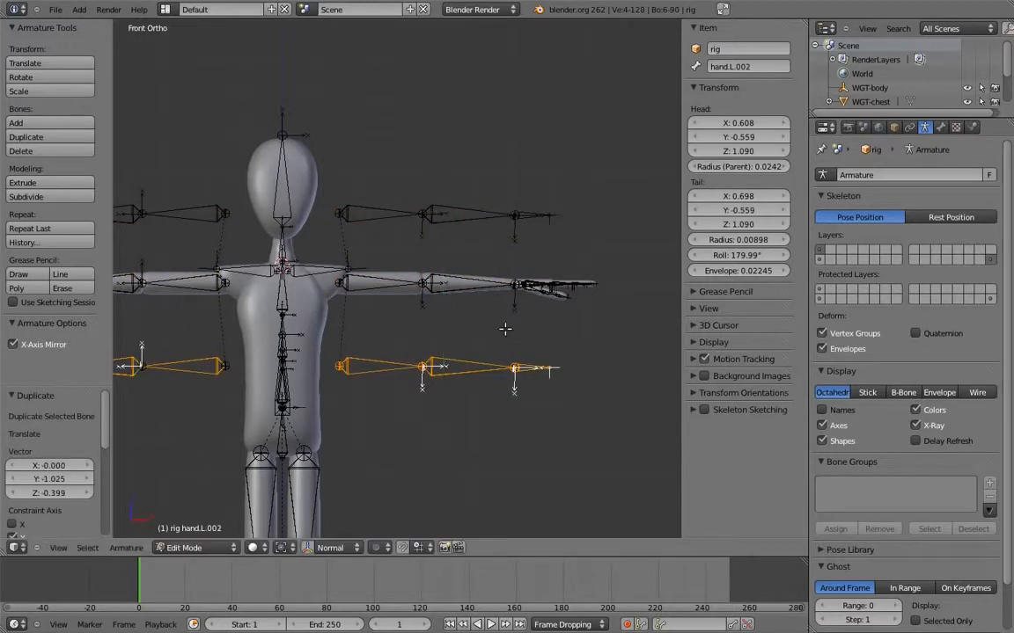
Rename the upper chain's left upper arm bone to upper_arm.fk.L and rename its forearm bone to match the chain
{"action": "middle_click_drag", "start_coordinate": [430, 227], "coordinate": [449, 236], "text": "shift"}
{"action": "right_click", "coordinate": [388, 217]}
{"action": "left_click", "coordinate": [764, 66]}
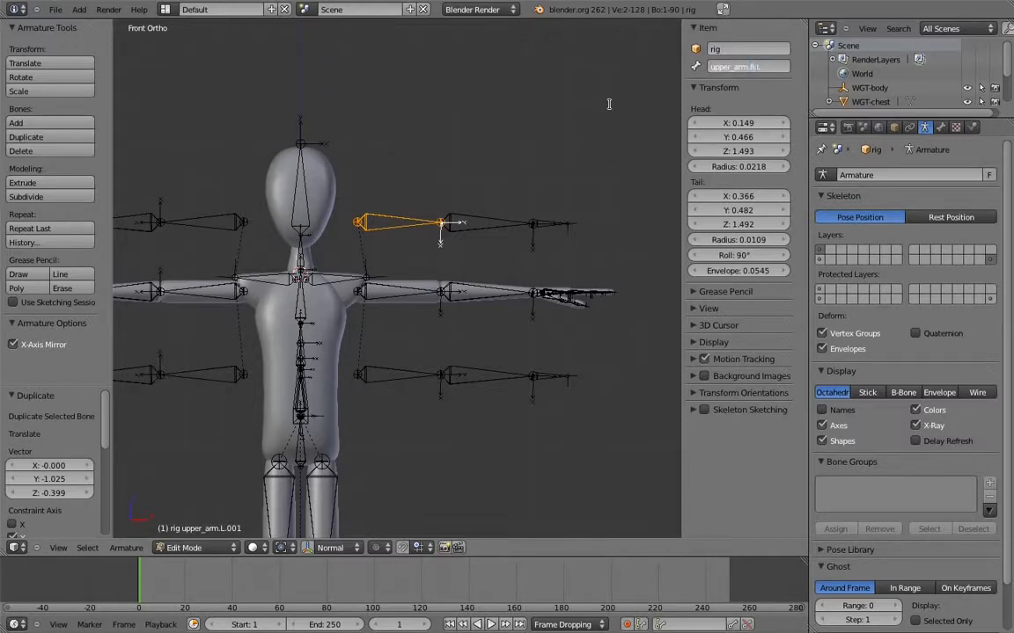
{"action": "key", "text": "Return"}
{"action": "right_click", "coordinate": [497, 220]}
{"action": "key", "text": "ctrl+a"}
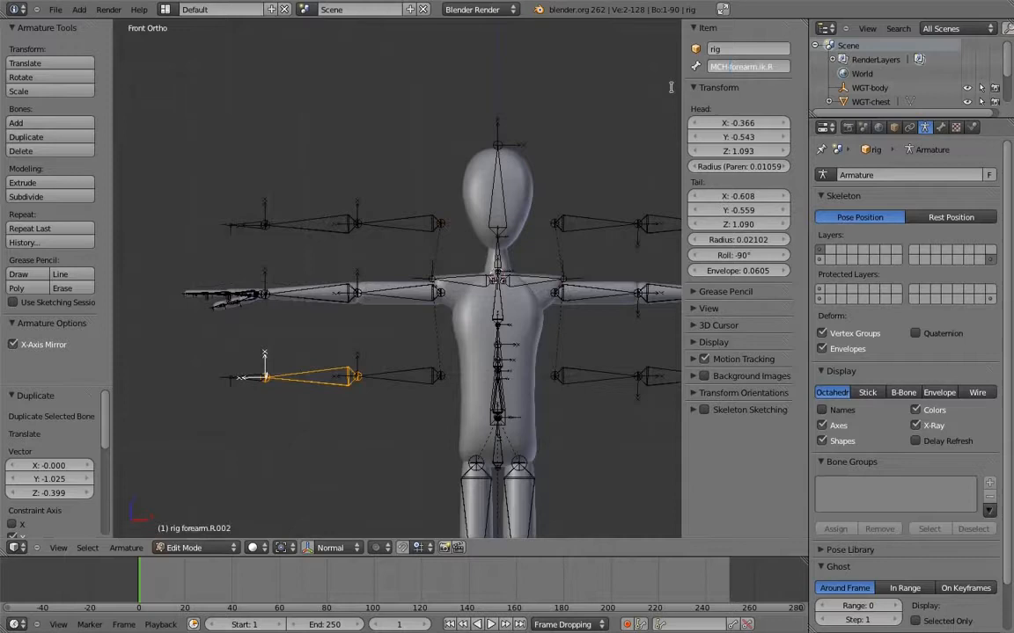
{"action": "key", "text": "Return"}
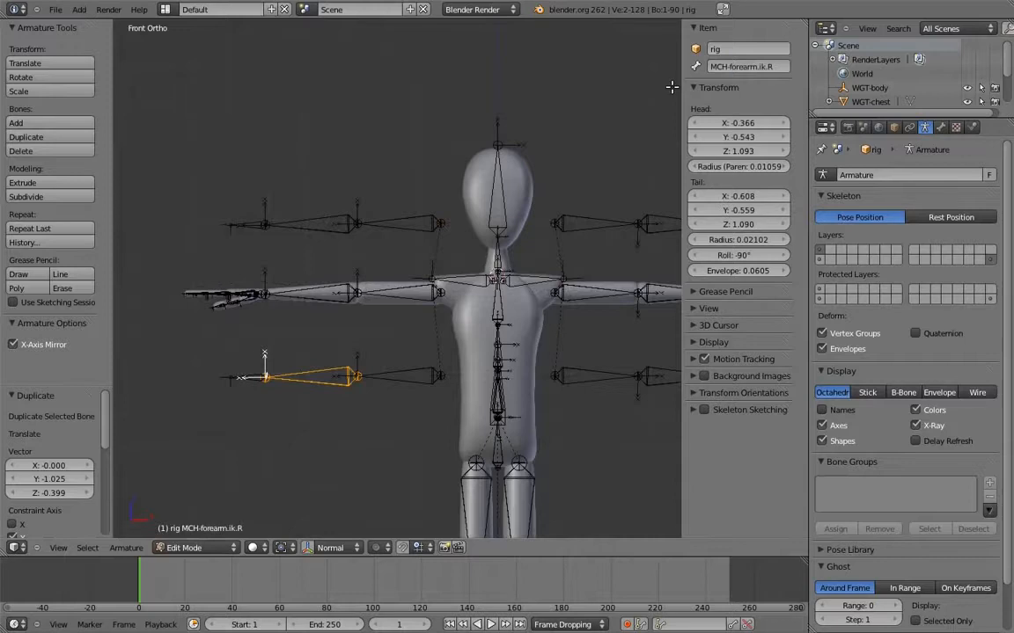
Rename the lower chain's right hand bone to hand.ik.R and check the names of its forearm and upper arm bones
{"action": "right_click", "coordinate": [253, 378]}
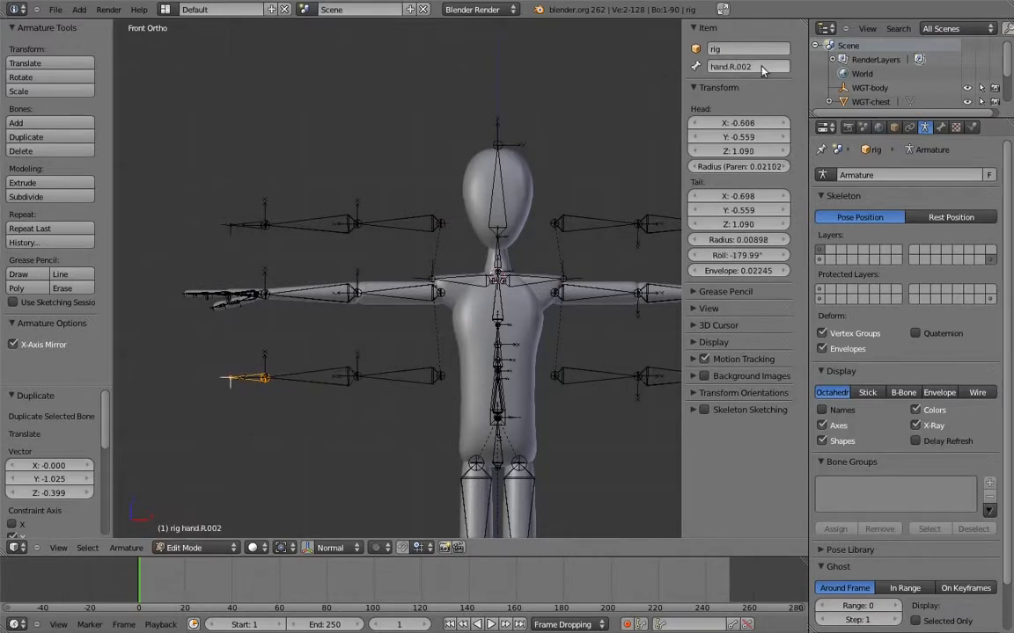
{"action": "double_click", "coordinate": [747, 68]}
{"action": "key", "text": "Return"}
{"action": "right_click", "coordinate": [327, 375]}
{"action": "right_click", "coordinate": [420, 377]}
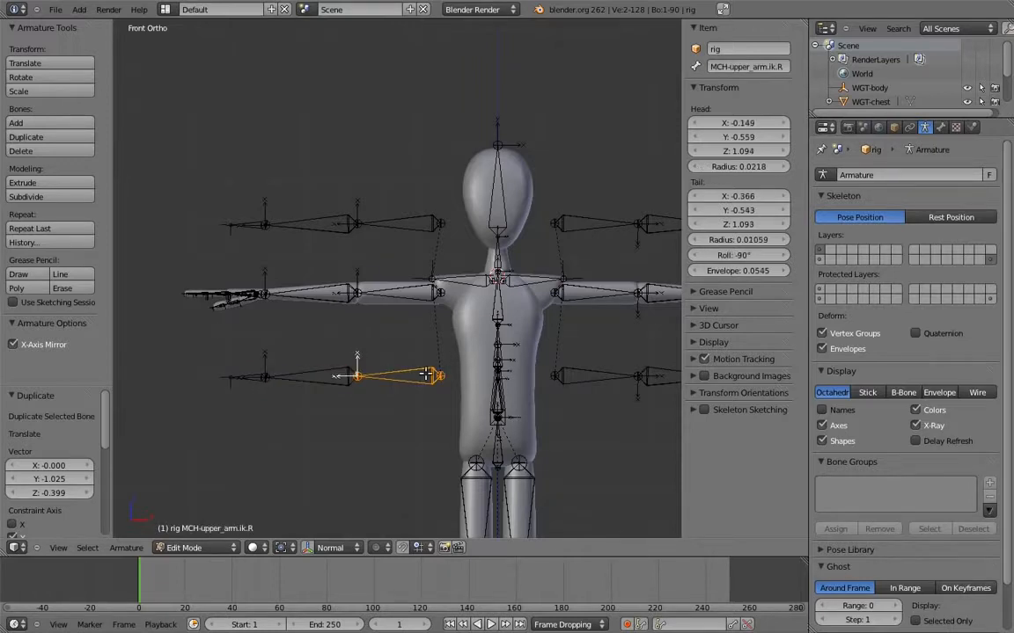
Clear the parent of the hand.ik.L bone in the lower arm chain
{"action": "middle_click_drag", "start_coordinate": [579, 268], "coordinate": [527, 269], "text": "shift"}
{"action": "middle_click_drag", "start_coordinate": [646, 343], "coordinate": [520, 314], "text": "shift"}
{"action": "right_click", "coordinate": [564, 349]}
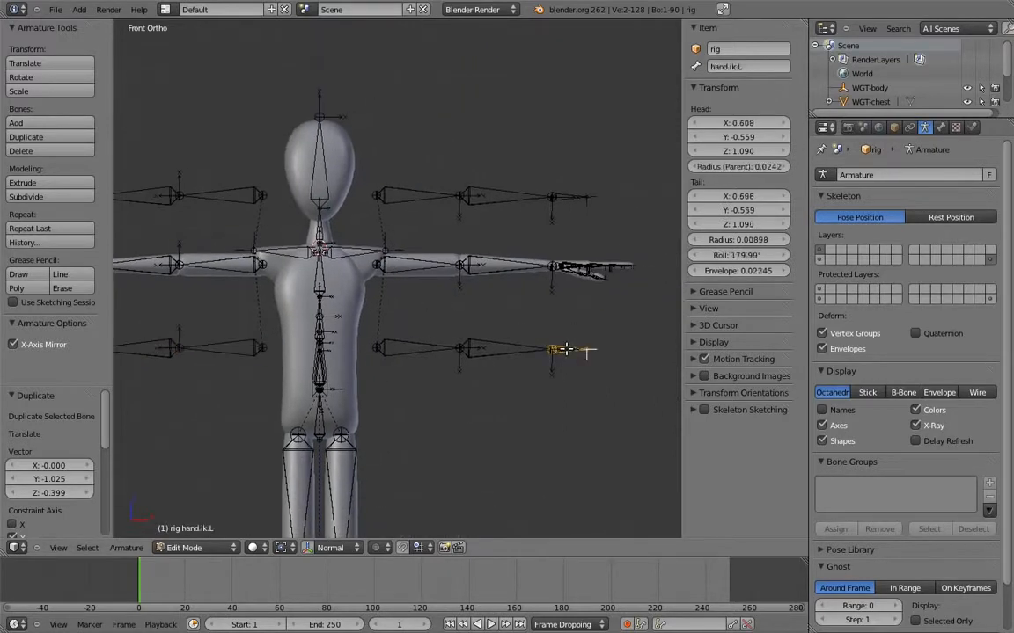
{"action": "key", "text": "alt+p"}
{"action": "left_click", "coordinate": [497, 335]}
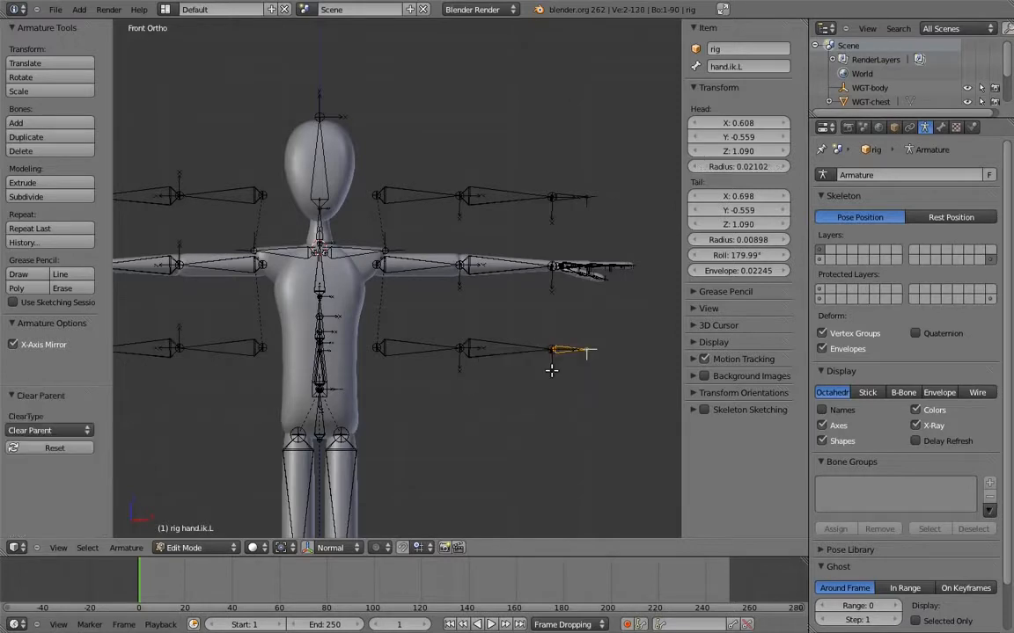
Extrude a bone 0.05 upward along Z from the head of upper_arm.fk.L
{"action": "scroll", "coordinate": [500, 283], "scroll_direction": "up", "scroll_amount": 5}
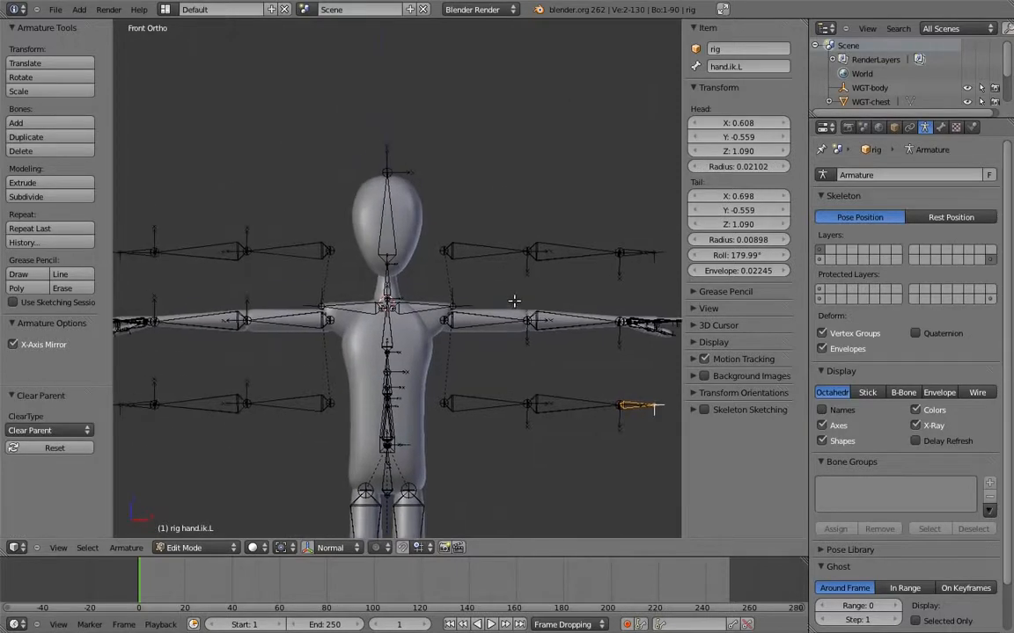
{"action": "scroll", "coordinate": [480, 320], "scroll_direction": "up", "scroll_amount": 1}
{"action": "right_click", "coordinate": [396, 343]}
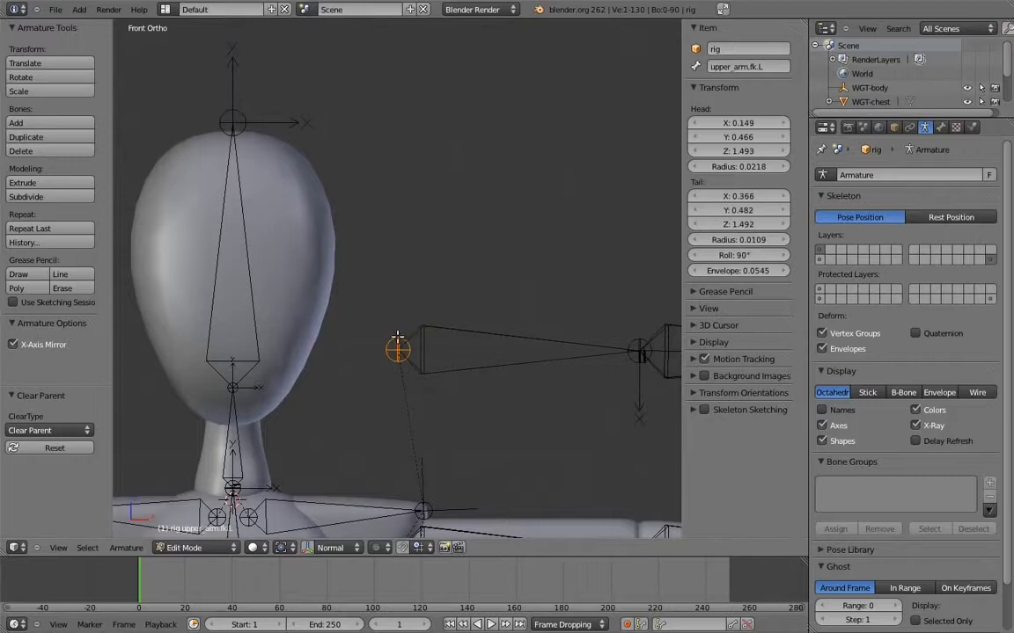
{"action": "key", "text": "e"}
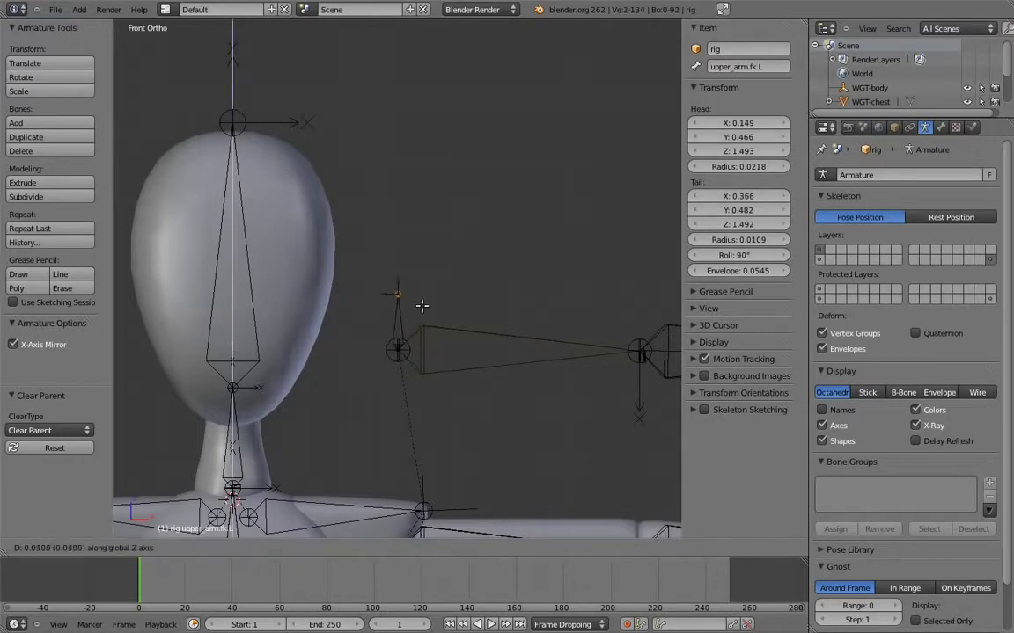
{"action": "left_click", "coordinate": [406, 294]}
Extrude a second bone 0.08 upward along Z from the same upper_arm.fk.L head
{"action": "right_click", "coordinate": [398, 352]}
{"action": "key", "text": "e"}
{"action": "key", "text": "z"}
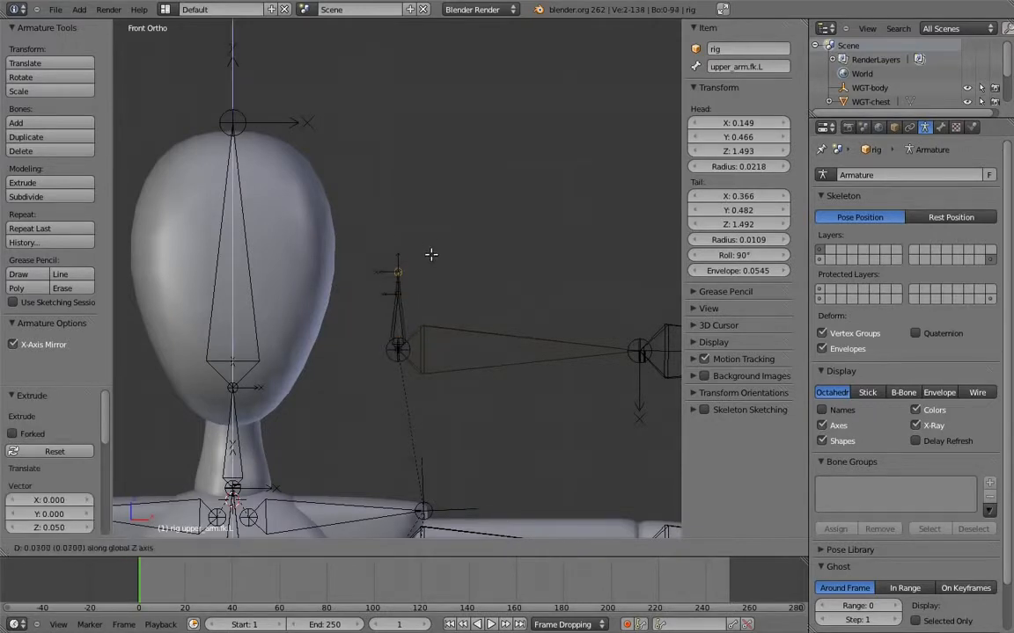
{"action": "left_click", "coordinate": [432, 241]}
Rename the shorter extruded bone to MCH-arm_socket.L and the longer one to MCH-arm_parent.L
{"action": "right_click", "coordinate": [400, 314]}
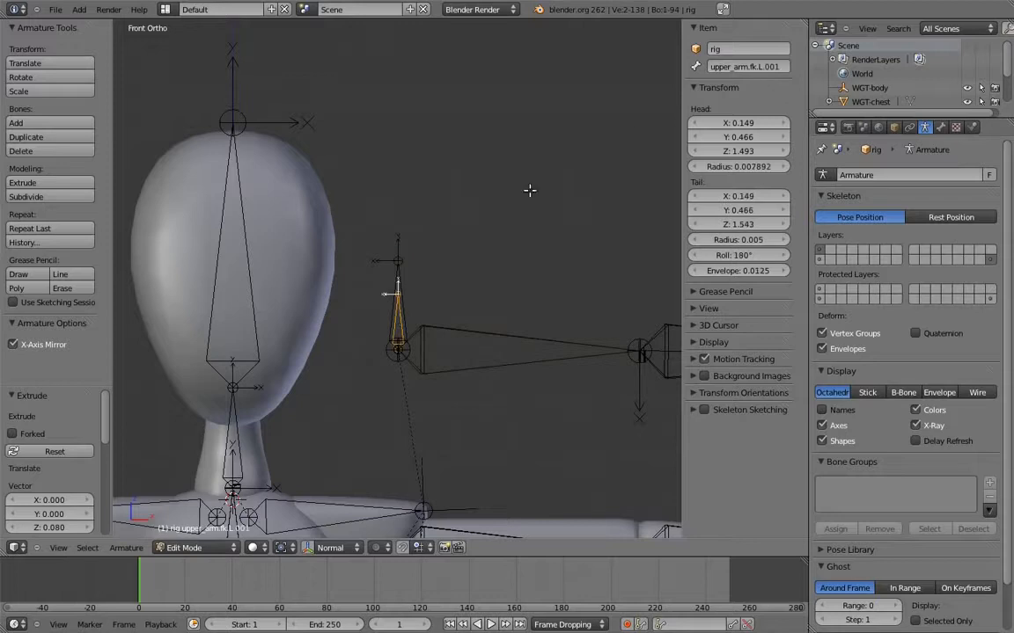
{"action": "left_click", "coordinate": [770, 69]}
{"action": "key", "text": "Return"}
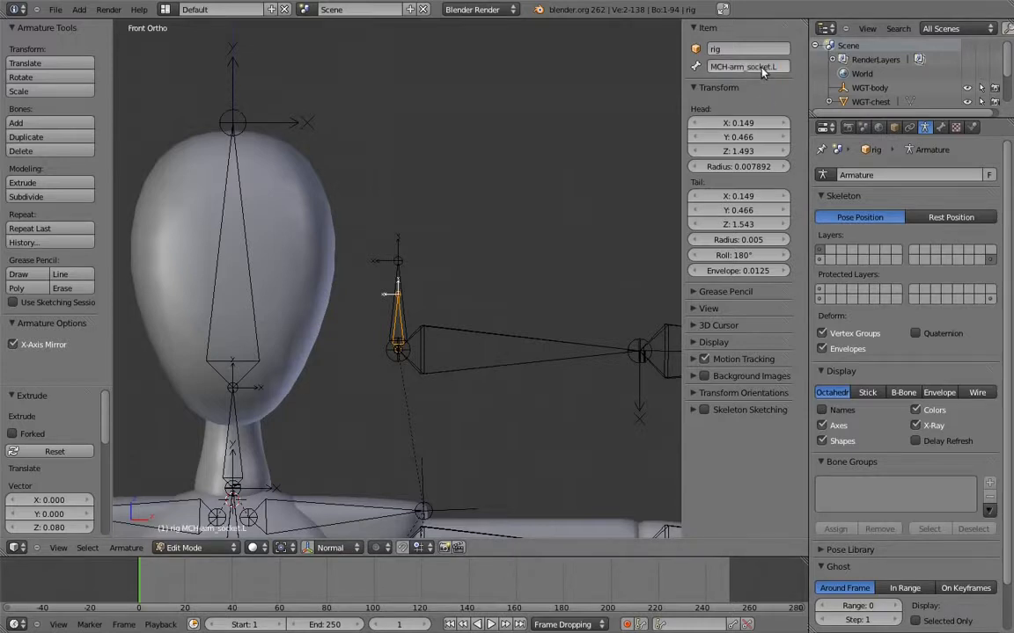
{"action": "right_click", "coordinate": [396, 290]}
{"action": "type", "text": "MCH-arm_socket.L"}
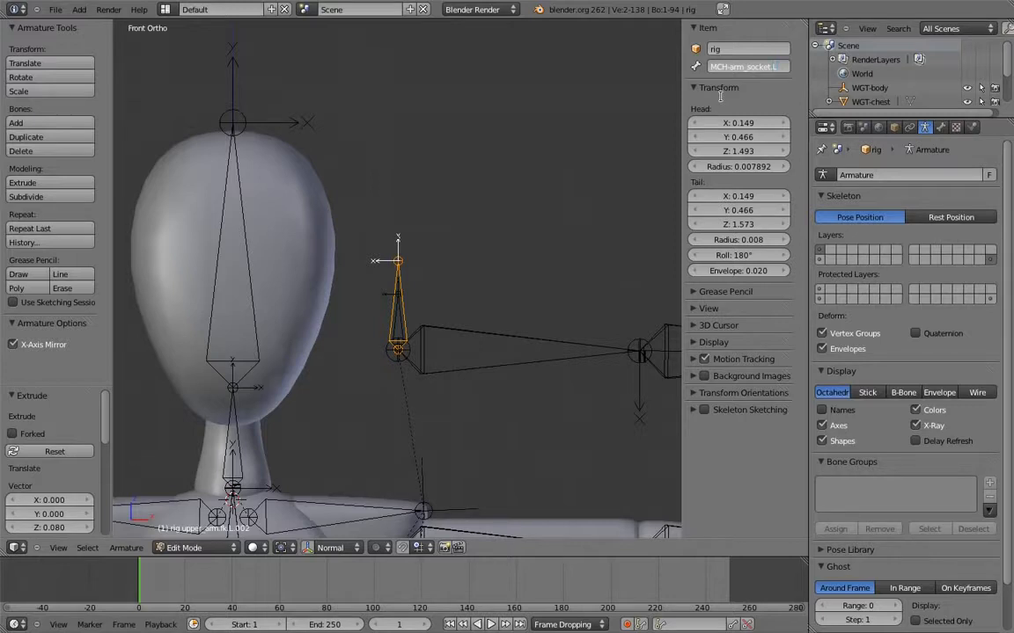
{"action": "key", "text": "Return"}
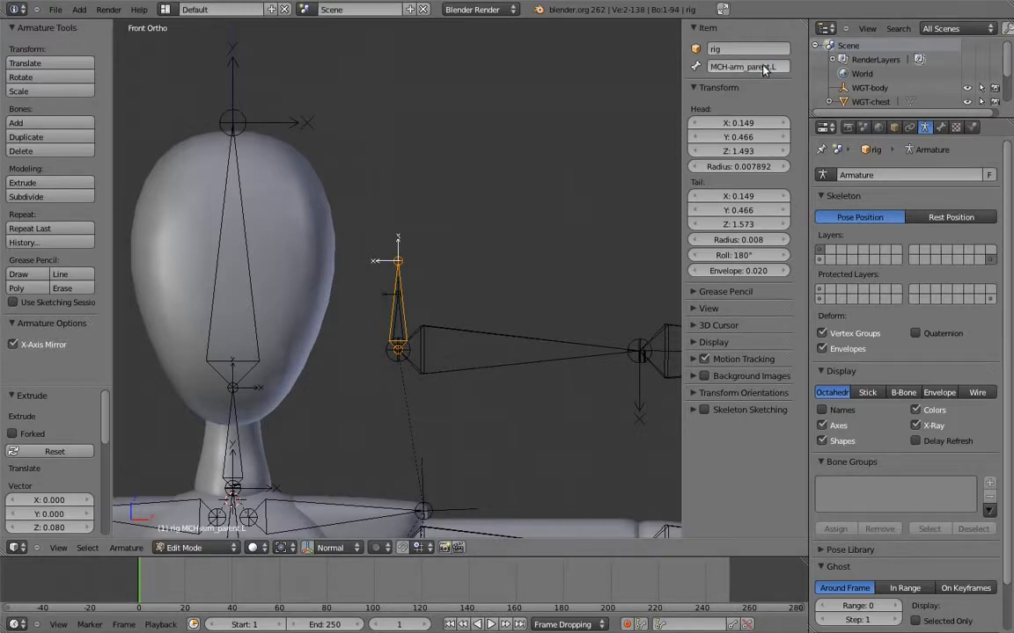
Rename the longer mechanism bone on the mirrored side of the head to MCH-arm_parent.R
{"action": "middle_click_drag", "start_coordinate": [218, 211], "coordinate": [363, 202], "text": "shift"}
{"action": "right_click", "coordinate": [220, 237]}
{"action": "left_click", "coordinate": [737, 68]}
{"action": "type", "text": "MCH-arm_parent.L"}
{"action": "type", "text": "R"}
{"action": "key", "text": "Return"}
Rename the shorter mirrored mechanism bone to MCH-arm_socket.R, reusing the name of MCH-arm_socket.L
{"action": "right_click", "coordinate": [564, 312]}
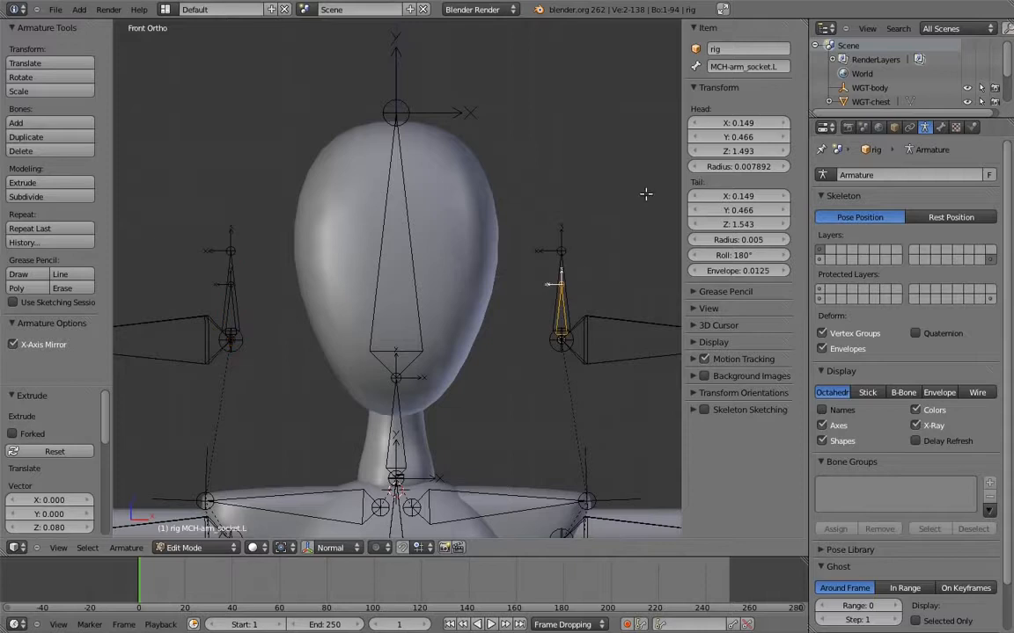
{"action": "left_click", "coordinate": [747, 66]}
{"action": "key", "text": "ctrl+c"}
{"action": "right_click", "coordinate": [235, 305]}
{"action": "left_click", "coordinate": [759, 66]}
{"action": "key", "text": "ctrl+v"}
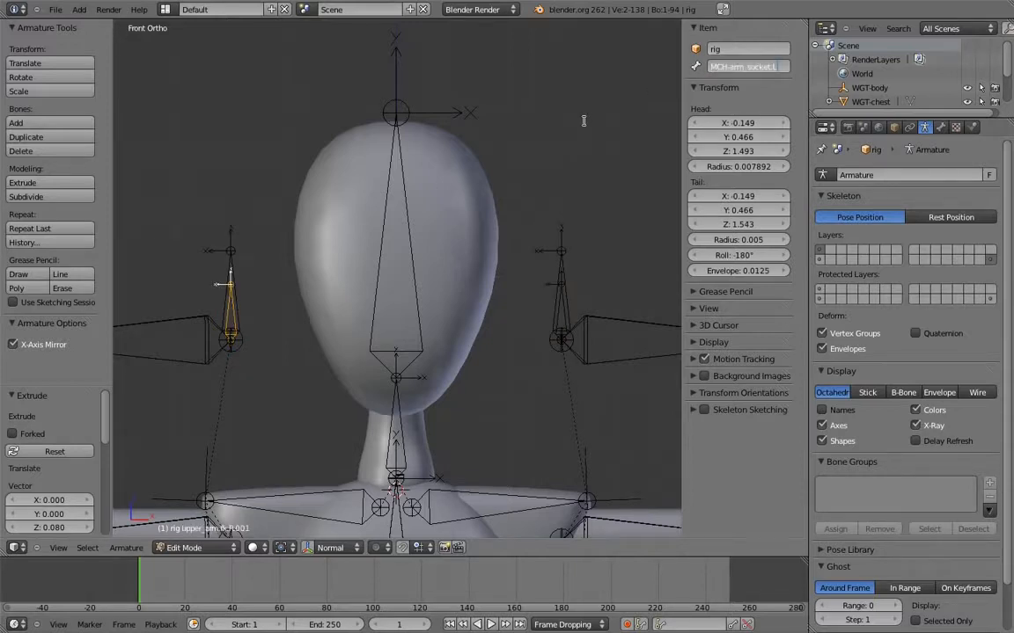
{"action": "type", "text": "R"}
{"action": "key", "text": "Return"}
Parent MCH-arm_parent.L to the root bone with Keep Offset
{"action": "middle_click_drag", "start_coordinate": [576, 226], "coordinate": [490, 182], "text": "shift"}
{"action": "right_click", "coordinate": [468, 257]}
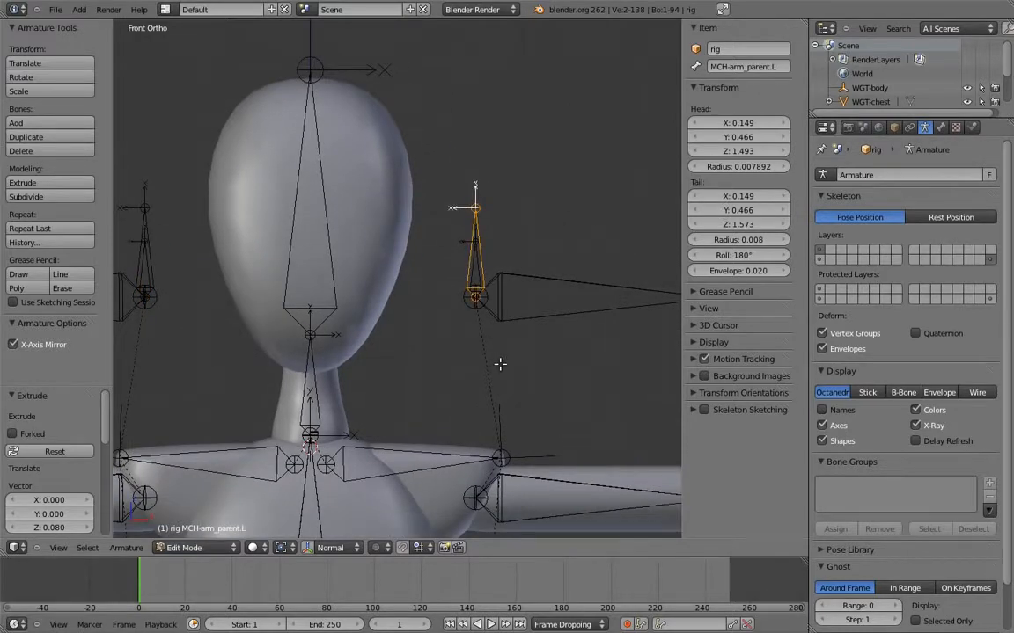
{"action": "middle_click_drag", "start_coordinate": [482, 346], "coordinate": [425, 214], "text": "shift"}
{"action": "scroll", "coordinate": [449, 237], "scroll_direction": "down", "scroll_amount": 5}
{"action": "middle_click_drag", "start_coordinate": [489, 286], "coordinate": [468, 165], "text": "shift"}
{"action": "middle_click_drag", "start_coordinate": [525, 299], "coordinate": [482, 321]}
{"action": "middle_click_drag", "start_coordinate": [553, 519], "coordinate": [526, 387], "text": "shift"}
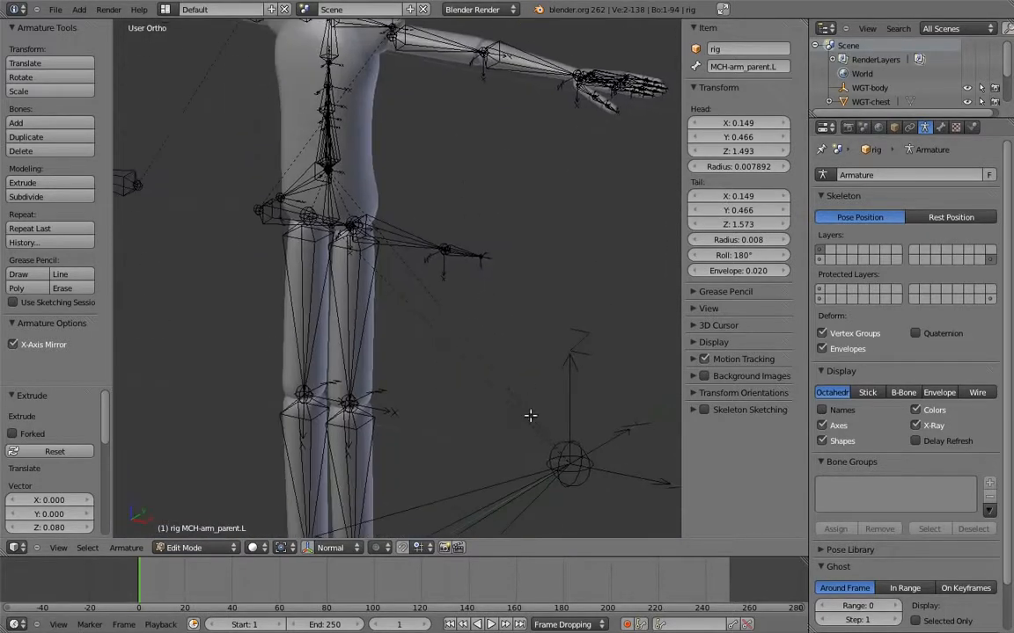
{"action": "middle_click_drag", "start_coordinate": [514, 498], "coordinate": [465, 455], "text": "shift"}
{"action": "right_click", "coordinate": [465, 453]}
{"action": "scroll", "coordinate": [482, 413], "scroll_direction": "down", "scroll_amount": 2}
{"action": "key", "text": "ctrl+p"}
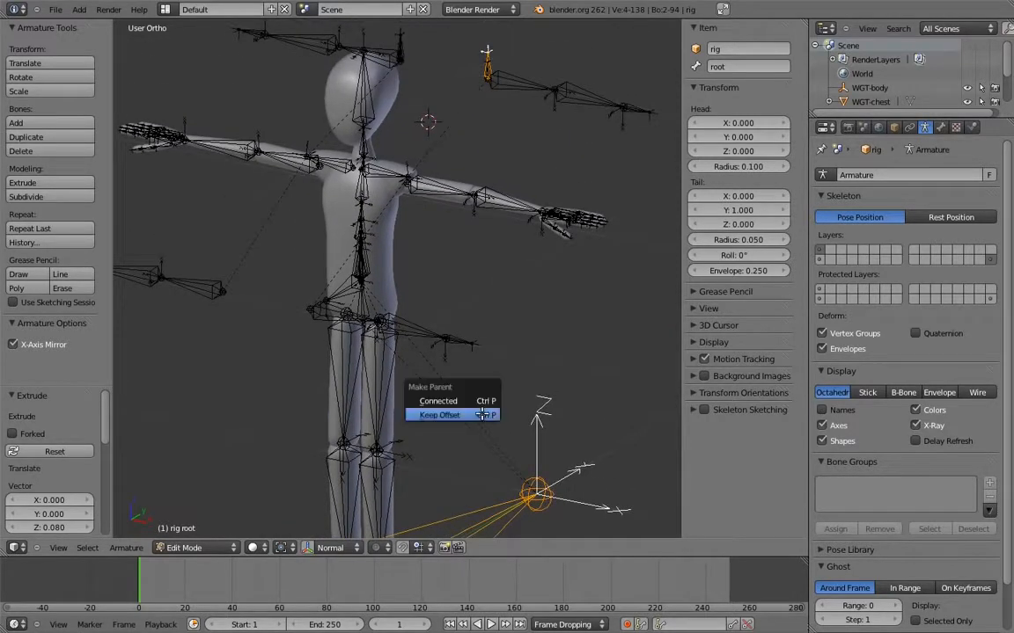
{"action": "left_click", "coordinate": [431, 375]}
Test the shoulder.L bone in Pose Mode with a trial rotation, then cancel it
{"action": "middle_click_drag", "start_coordinate": [398, 119], "coordinate": [449, 303], "text": "shift"}
{"action": "scroll", "coordinate": [458, 287], "scroll_direction": "up", "scroll_amount": 3}
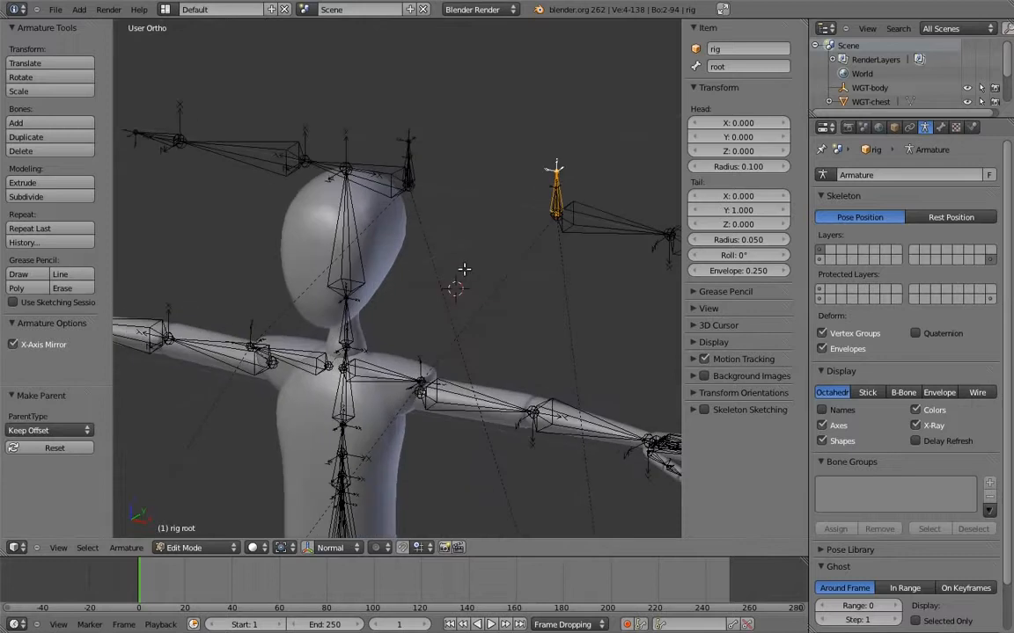
{"action": "key", "text": "KP_1"}
{"action": "middle_click_drag", "start_coordinate": [478, 256], "coordinate": [501, 209], "text": "shift"}
{"action": "scroll", "coordinate": [475, 299], "scroll_direction": "up", "scroll_amount": 3}
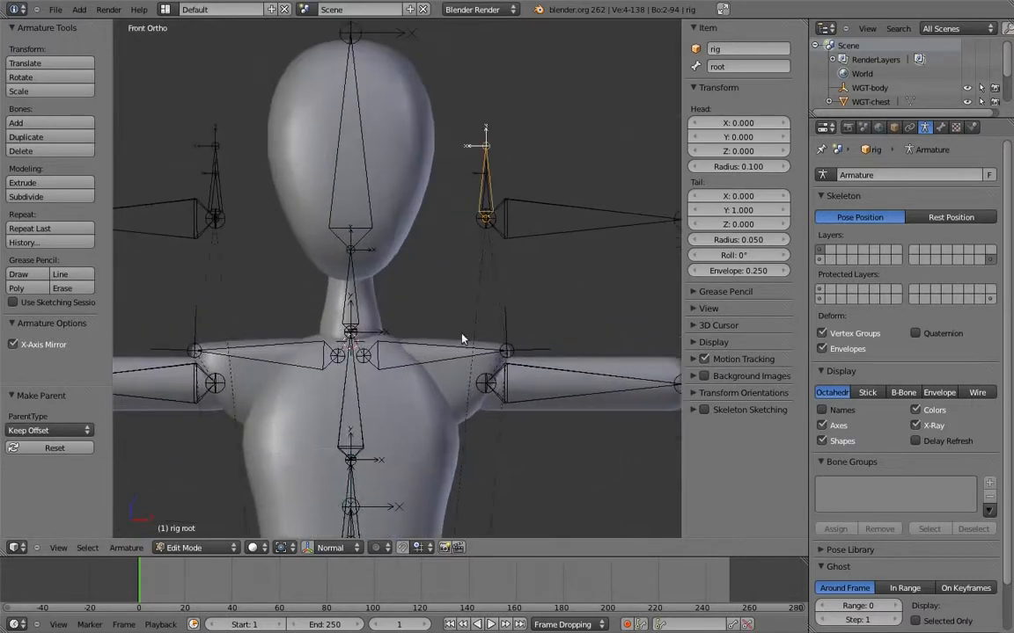
{"action": "key", "text": "Tab"}
{"action": "right_click", "coordinate": [459, 349]}
{"action": "key", "text": "r"}
{"action": "right_click", "coordinate": [483, 341]}
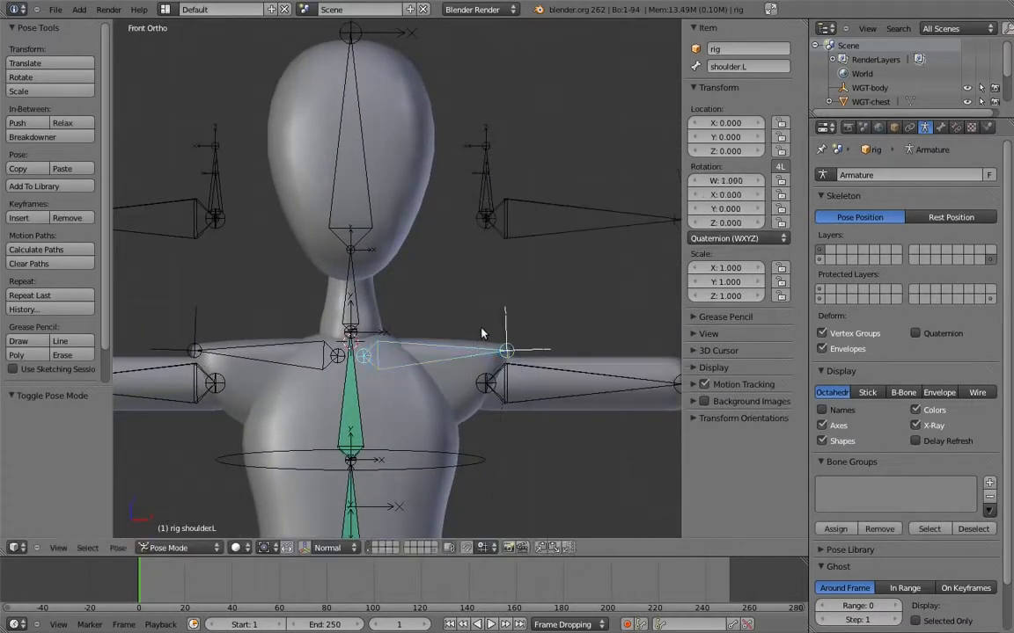
Parent upper_arm.fk.L to MCH-arm_parent.L in Edit Mode without connecting the bones
{"action": "key", "text": "Tab"}
{"action": "right_click", "coordinate": [493, 169]}
{"action": "key", "text": "ctrl+p"}
{"action": "left_click", "coordinate": [431, 162]}
{"action": "middle_click_drag", "start_coordinate": [460, 173], "coordinate": [448, 212], "text": "shift"}
{"action": "middle_click_drag", "start_coordinate": [506, 223], "coordinate": [467, 226], "text": "shift"}
{"action": "scroll", "coordinate": [466, 226], "scroll_direction": "up", "scroll_amount": 2}
Add a Copy Location constraint to MCH-arm_parent.L in Pose Mode, targeting MCH-arm_socket.L
{"action": "key", "text": "Tab"}
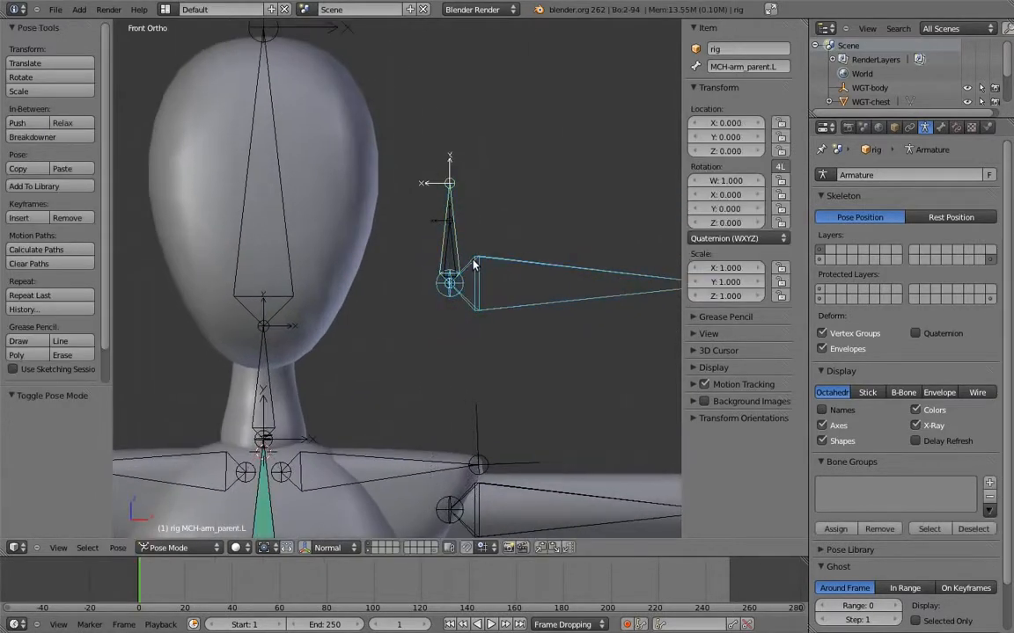
{"action": "right_click", "coordinate": [453, 234]}
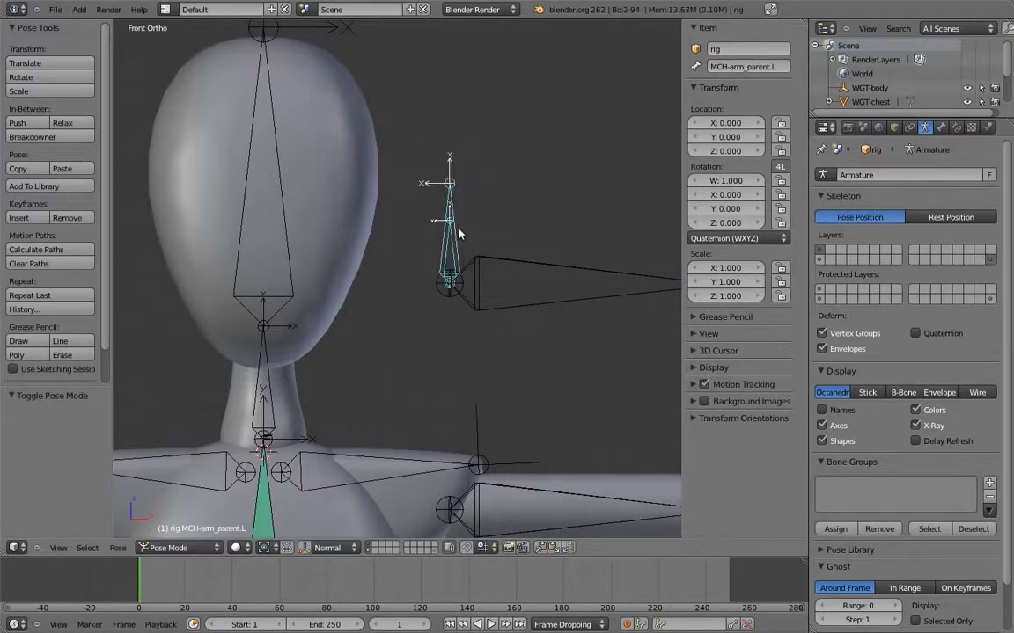
{"action": "key", "text": "ctrl+shift+c"}
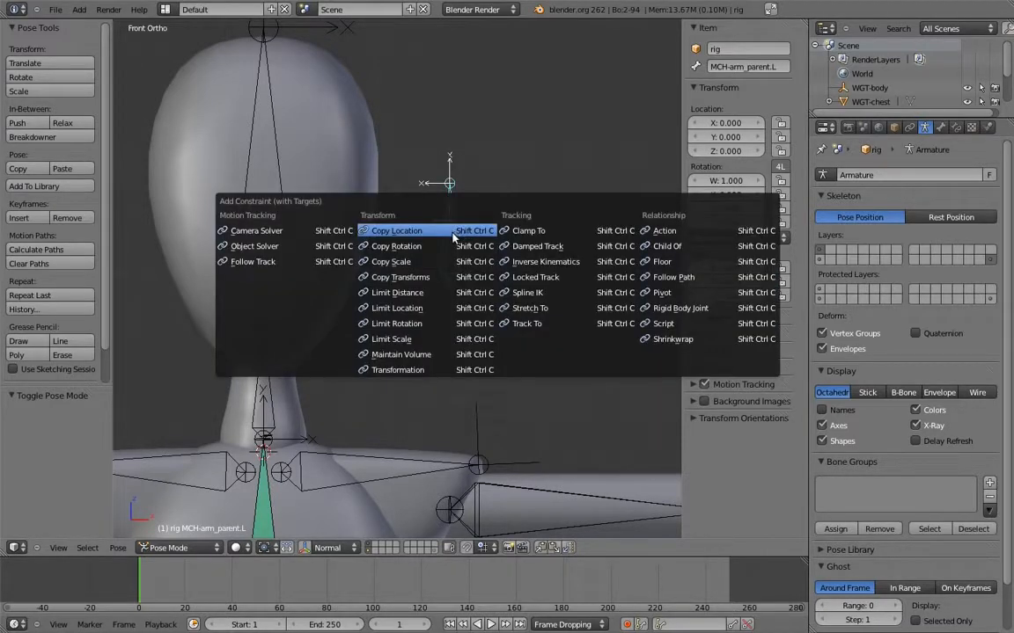
{"action": "left_click", "coordinate": [453, 233]}
Test the new location constraint with a trial rotation of shoulder.L, then cancel the rotation
{"action": "right_click", "coordinate": [431, 460]}
{"action": "scroll", "coordinate": [444, 400], "scroll_direction": "down", "scroll_amount": 3}
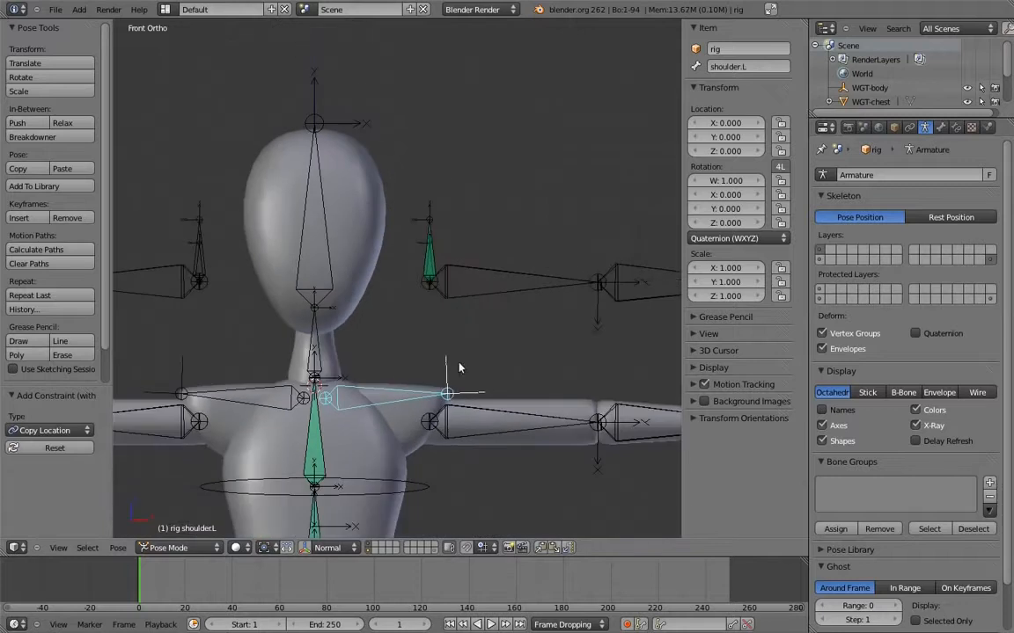
{"action": "key", "text": "r"}
{"action": "key", "text": "Escape"}
Add a Copy Location constraint to MCH-arm_parent.R, targeting MCH-arm_socket.R
{"action": "right_click", "coordinate": [201, 264]}
{"action": "right_click", "coordinate": [200, 262]}
{"action": "key", "text": "ctrl+shift+c"}
{"action": "left_click", "coordinate": [205, 255]}
Test the opposite arm's location constraint with a trial rotation of shoulder.R, then cancel the rotation
{"action": "right_click", "coordinate": [226, 397]}
{"action": "key", "text": "r"}
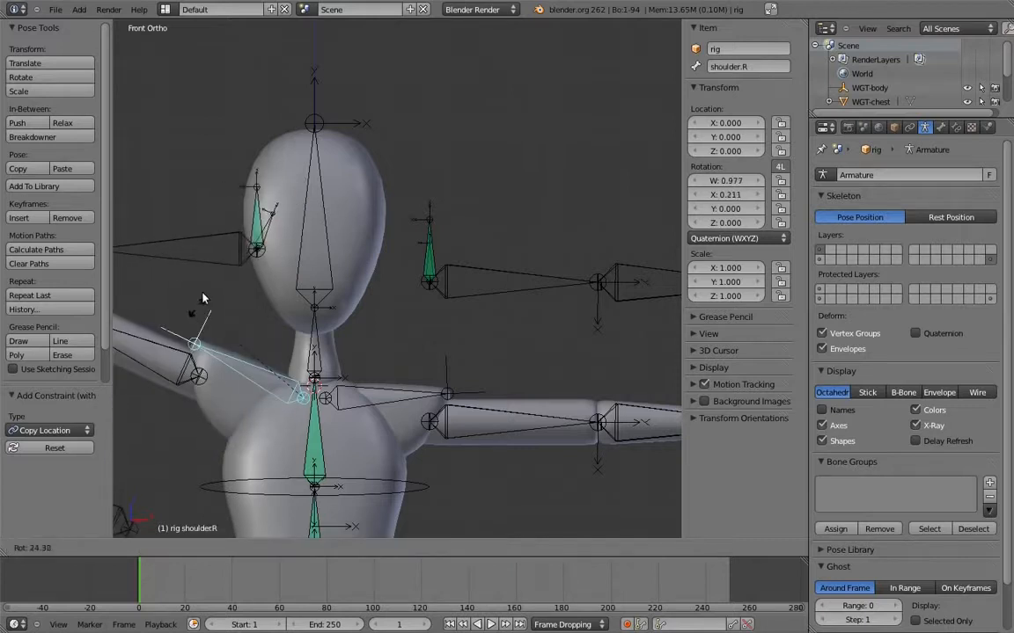
{"action": "key", "text": "Escape"}
Add Copy Transforms constraints to MCH-arm_parent.L and MCH-arm_parent.R, targeting the arm socket bone on the same side
{"action": "right_click", "coordinate": [431, 268]}
{"action": "right_click", "coordinate": [431, 269]}
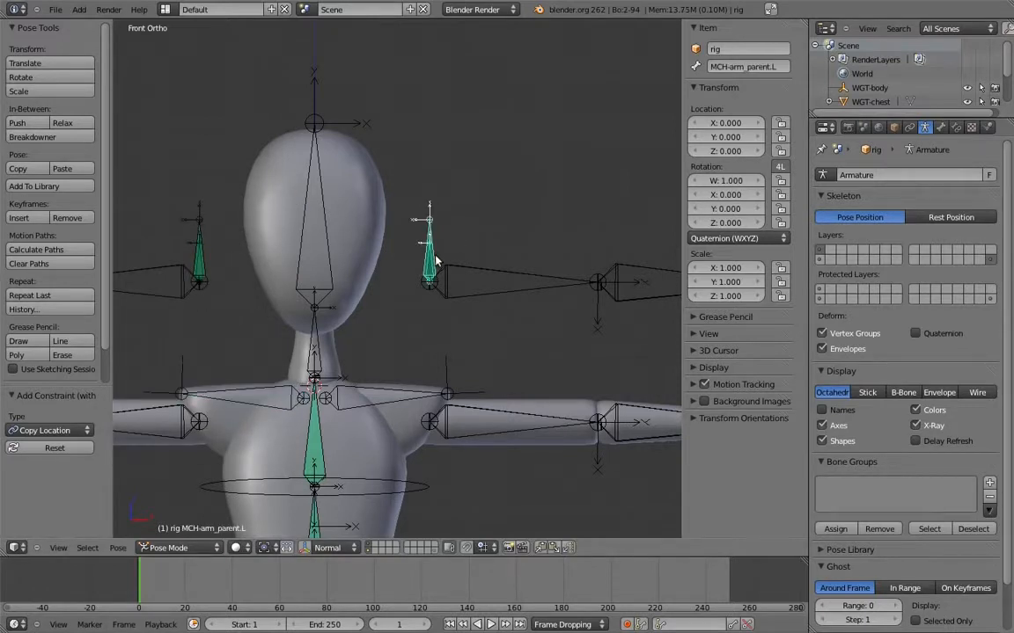
{"action": "key", "text": "ctrl+shift+c"}
{"action": "left_click", "coordinate": [407, 303]}
{"action": "right_click", "coordinate": [201, 268]}
{"action": "key", "text": "ctrl+shift+c"}
{"action": "left_click", "coordinate": [203, 257]}
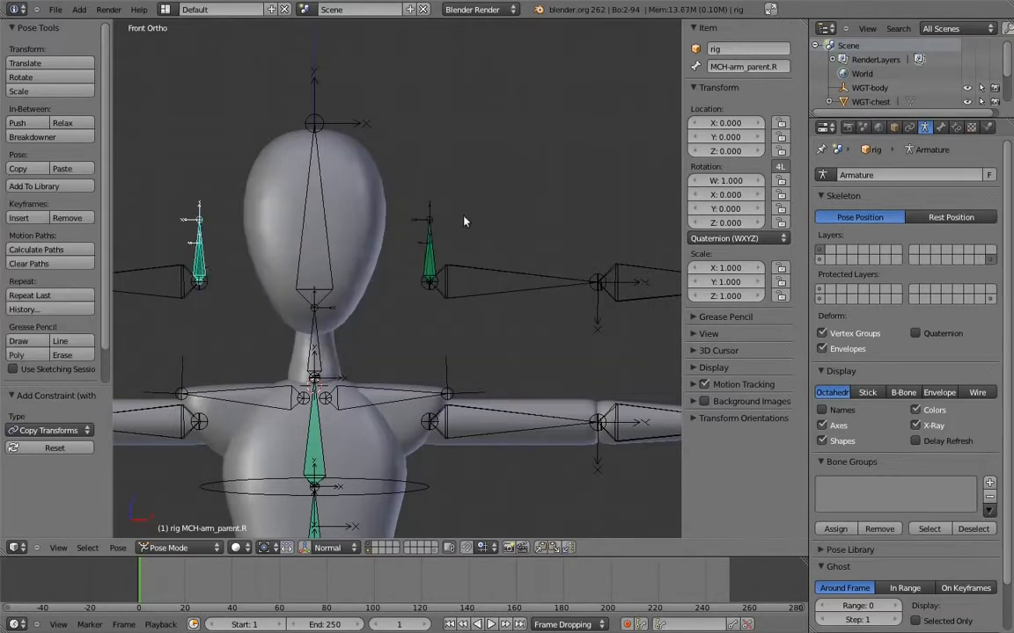
Add a custom property named isolate_rotation to the upper_arm.fk.L bone
{"action": "right_click", "coordinate": [468, 273]}
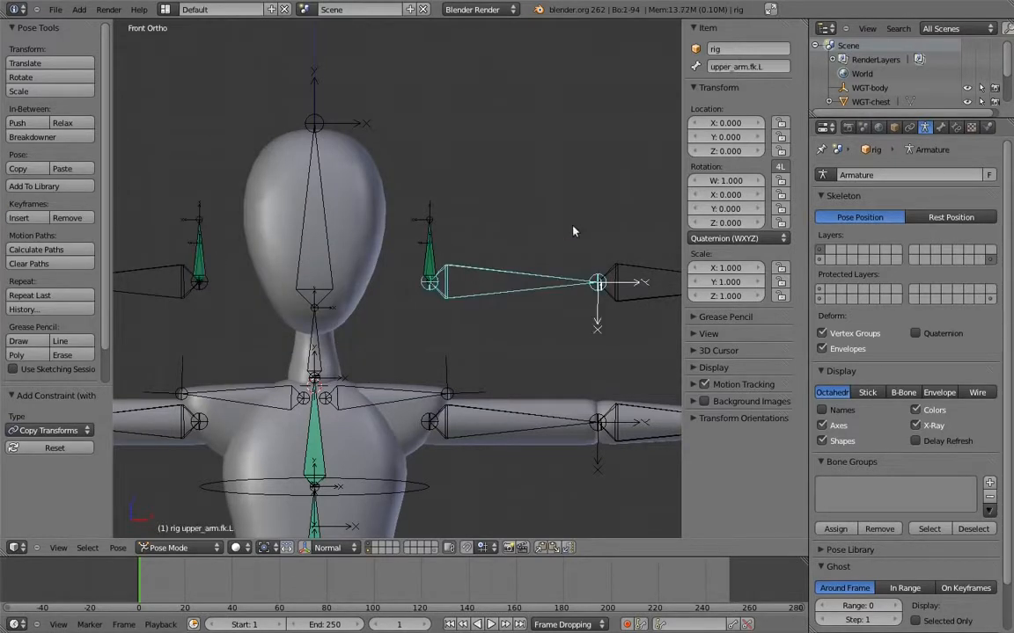
{"action": "left_click", "coordinate": [940, 127]}
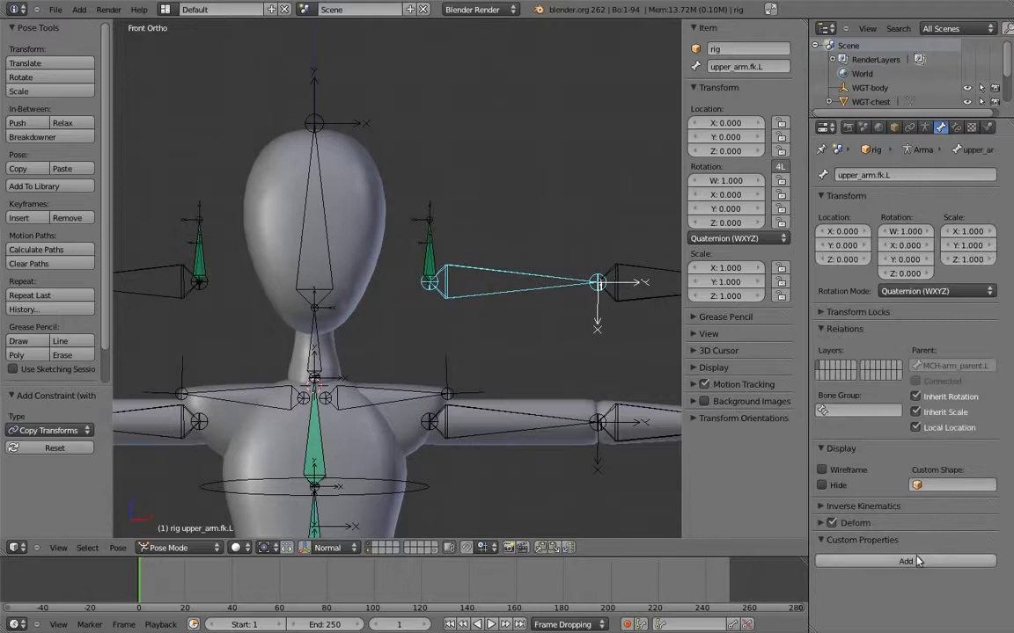
{"action": "left_click", "coordinate": [905, 561]}
{"action": "left_click", "coordinate": [950, 581]}
Add a driver to the influence of the Copy Transforms constraint on MCH-arm_parent.L
{"action": "right_click", "coordinate": [431, 233]}
{"action": "left_click", "coordinate": [956, 128]}
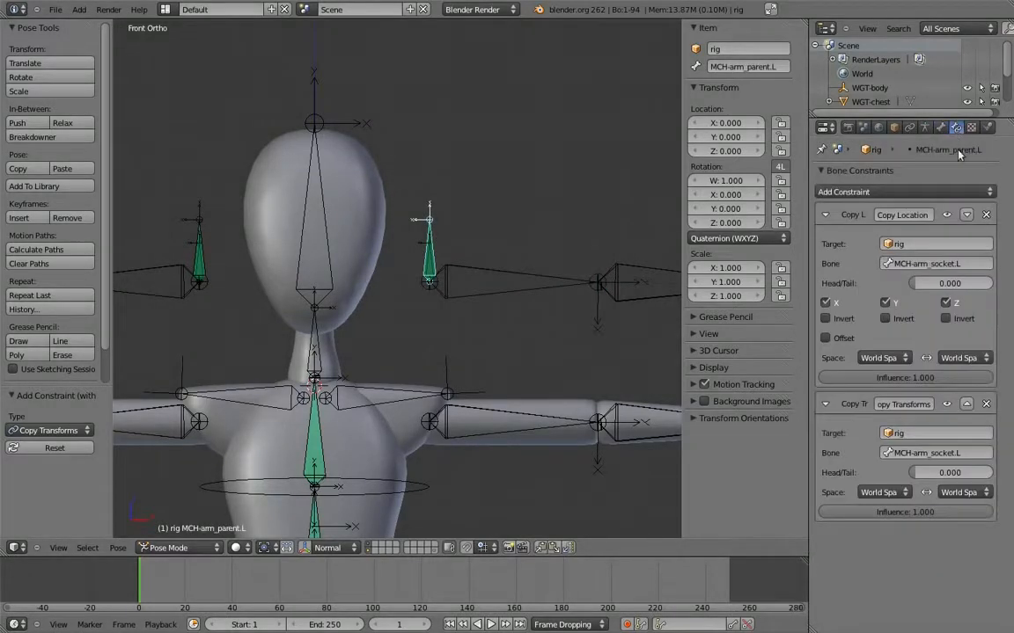
{"action": "right_click", "coordinate": [898, 512]}
{"action": "left_click", "coordinate": [875, 491]}
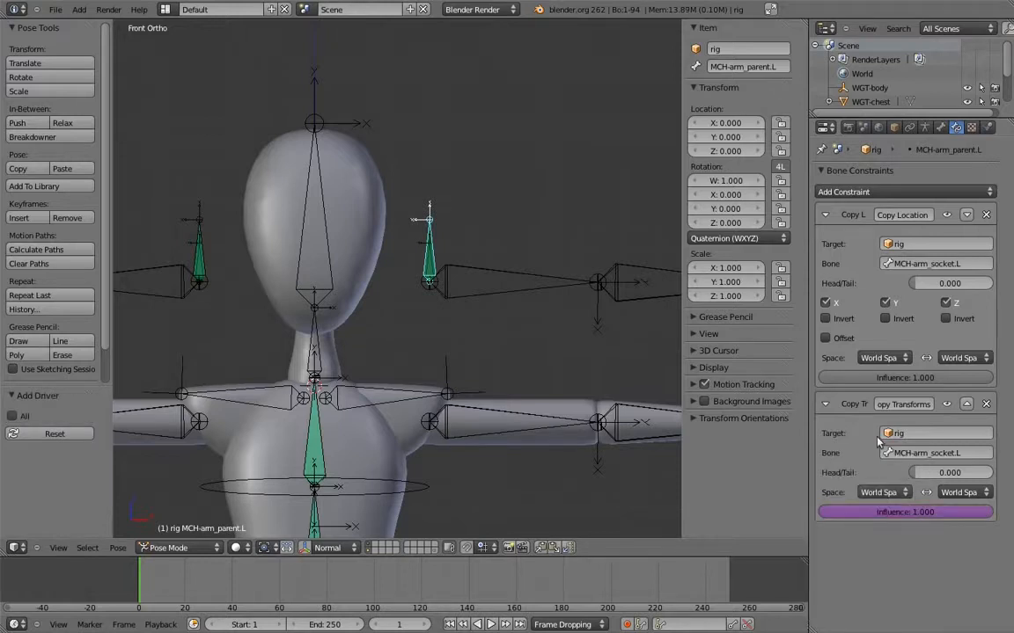
Split the 3D view in two and turn one half into a Graph Editor with its properties region shown
{"action": "left_click_drag", "start_coordinate": [807, 20], "coordinate": [409, 27]}
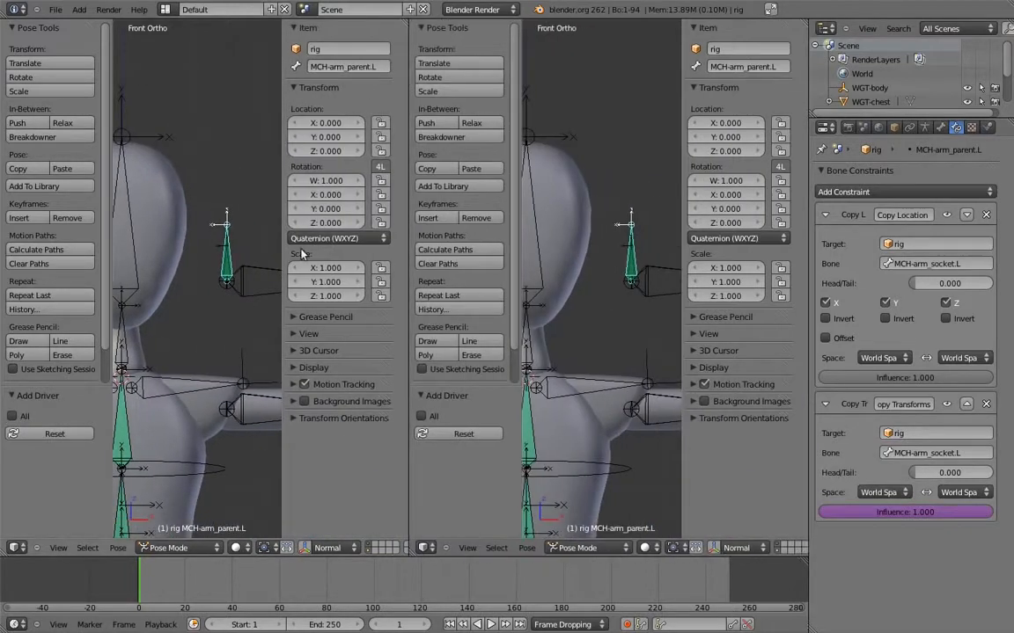
{"action": "left_click", "coordinate": [20, 549]}
{"action": "left_click", "coordinate": [40, 463]}
{"action": "key", "text": "n"}
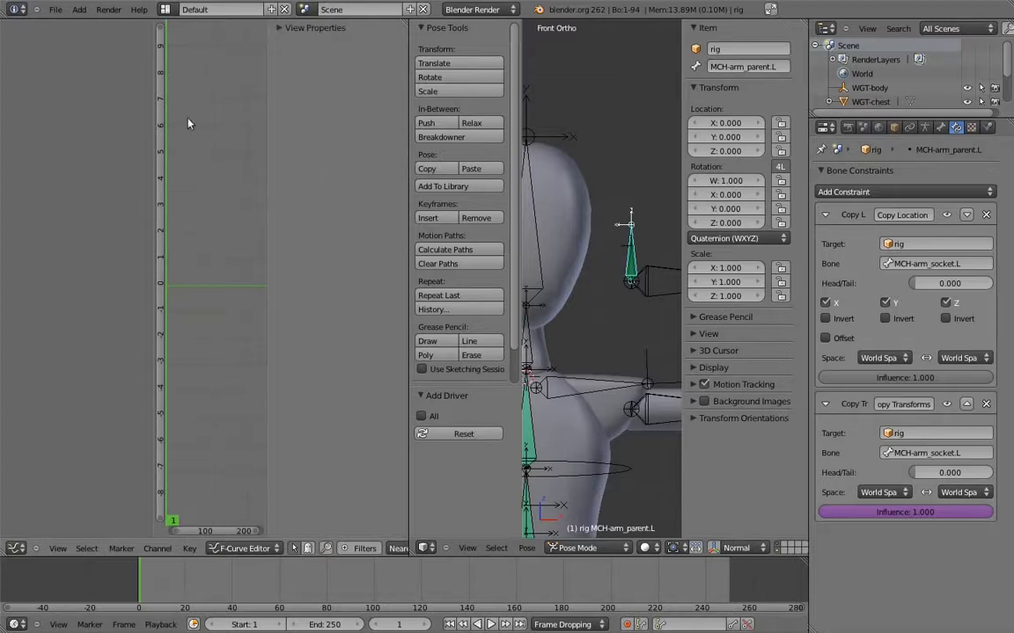
Reselect MCH-arm_parent.L after visiting upper_arm.fk.L, and switch the Graph Editor to Drivers mode
{"action": "right_click", "coordinate": [657, 274]}
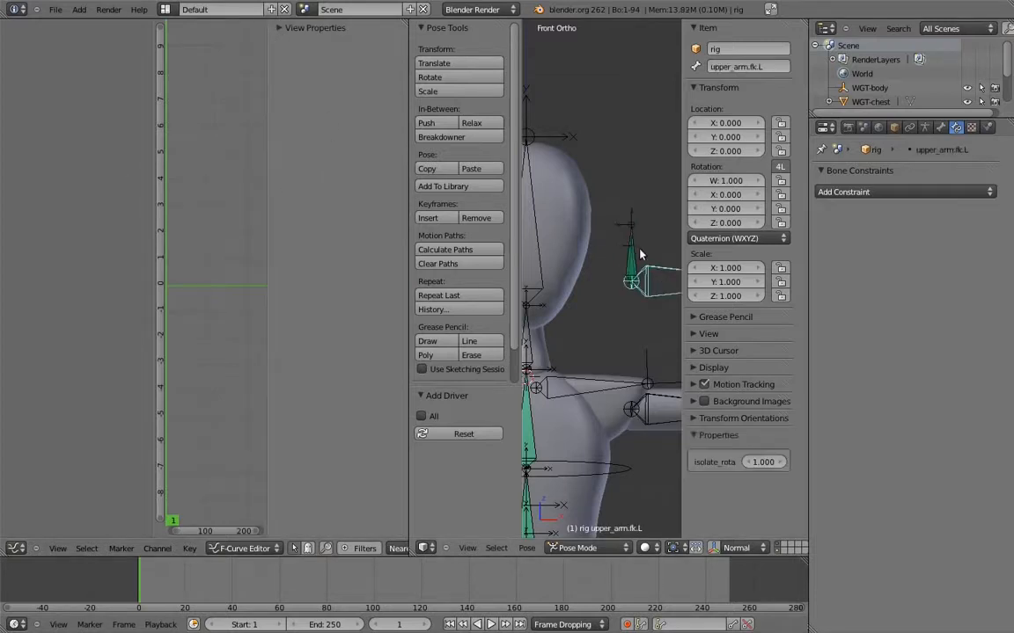
{"action": "right_click", "coordinate": [637, 251]}
{"action": "right_click", "coordinate": [636, 251]}
{"action": "left_click", "coordinate": [41, 186]}
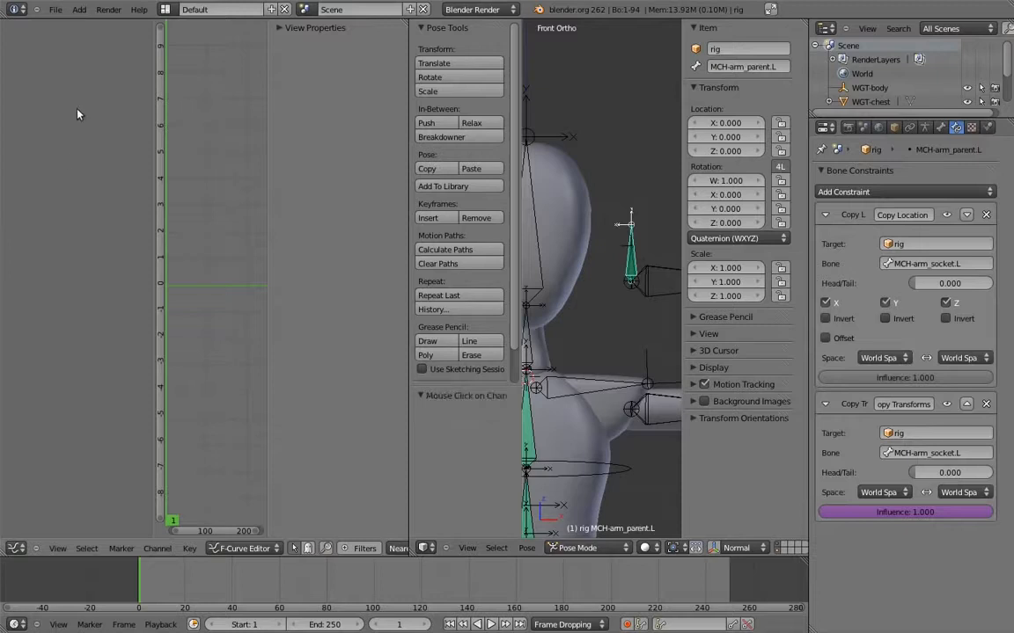
{"action": "left_click", "coordinate": [245, 549]}
{"action": "left_click", "coordinate": [222, 467]}
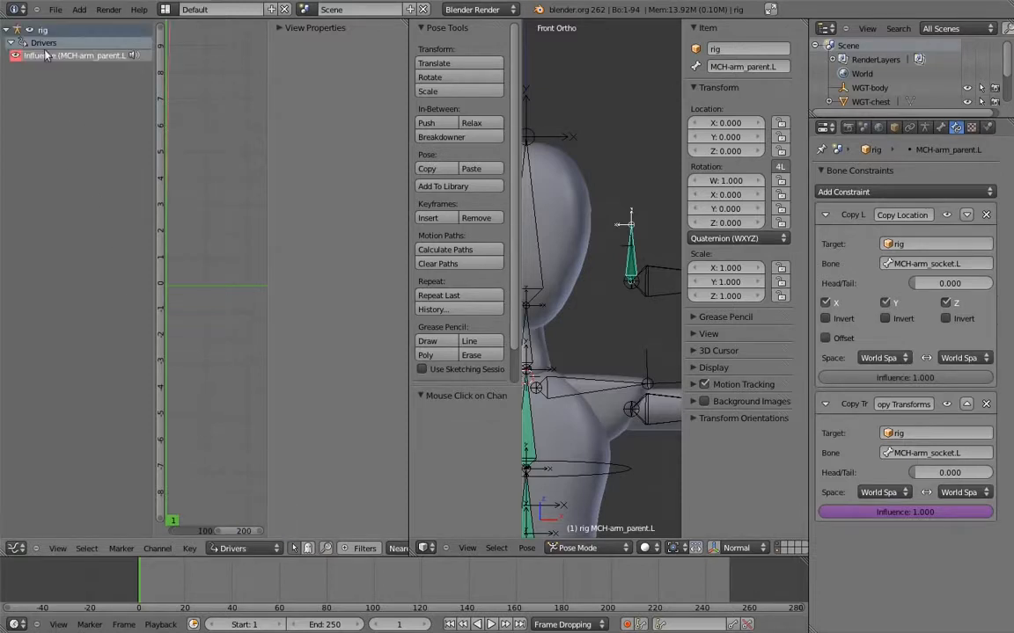
Select the Influence driver of MCH-arm_parent.L and set its variable type to Single Property
{"action": "left_click", "coordinate": [54, 56]}
{"action": "left_click", "coordinate": [303, 46]}
{"action": "left_click", "coordinate": [290, 61]}
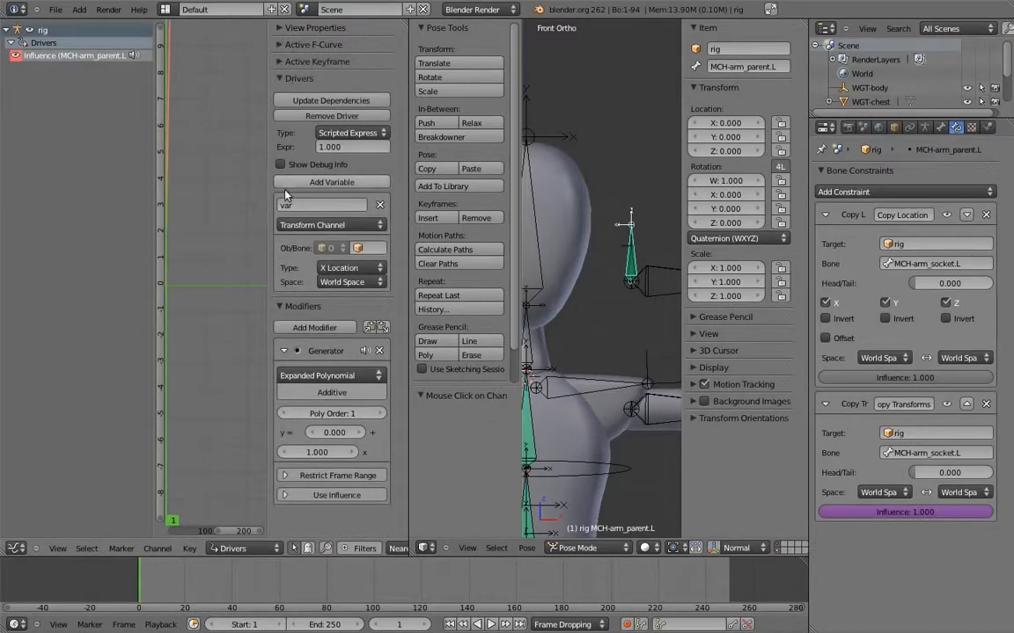
{"action": "left_click", "coordinate": [280, 307]}
{"action": "left_click", "coordinate": [312, 225]}
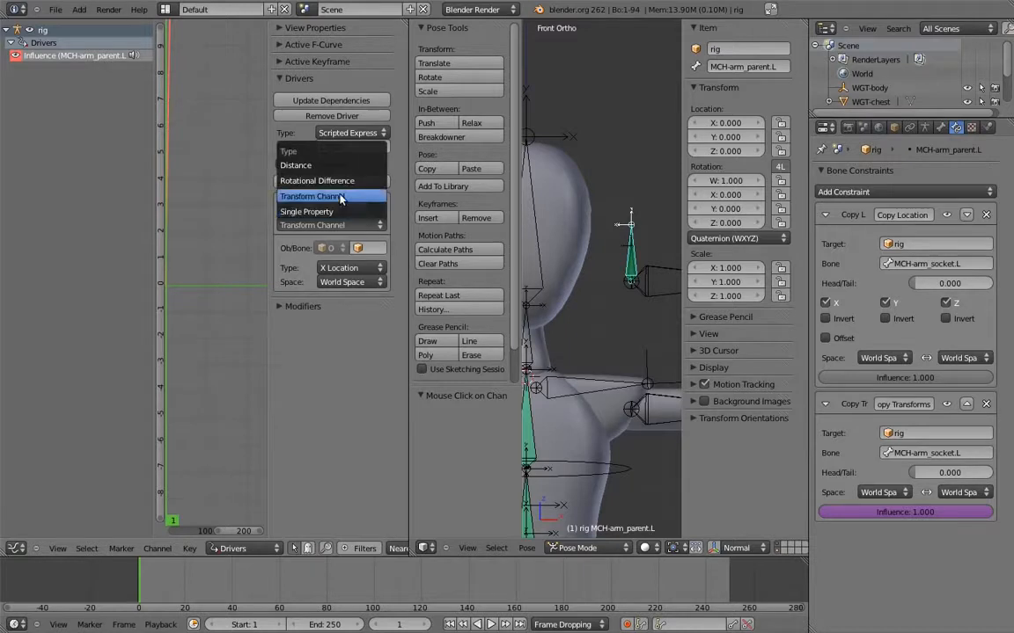
{"action": "left_click", "coordinate": [306, 211]}
Target the driver variable at rig with the isolate_rotation data path and set the scripted expression to 1-var
{"action": "left_click", "coordinate": [368, 248]}
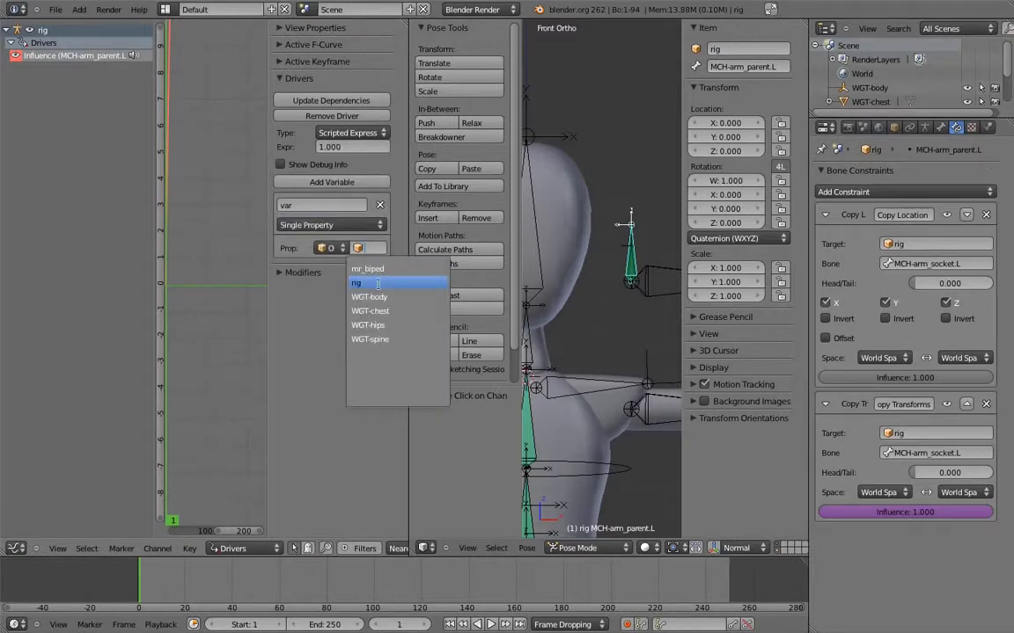
{"action": "left_click", "coordinate": [352, 227]}
{"action": "key", "text": "ctrl+v"}
{"action": "left_click", "coordinate": [365, 147]}
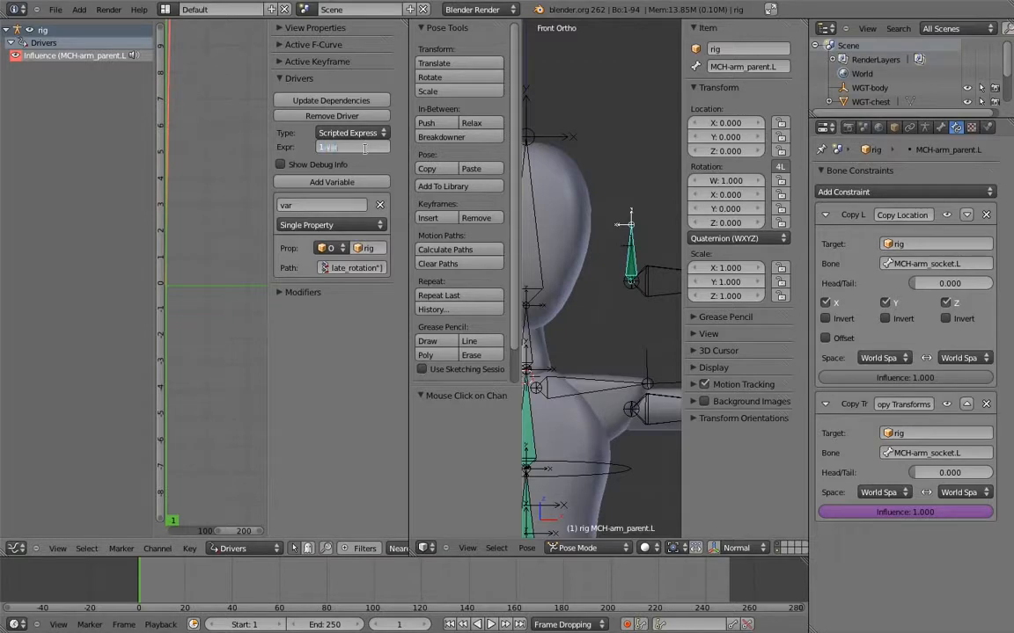
{"action": "key", "text": "Return"}
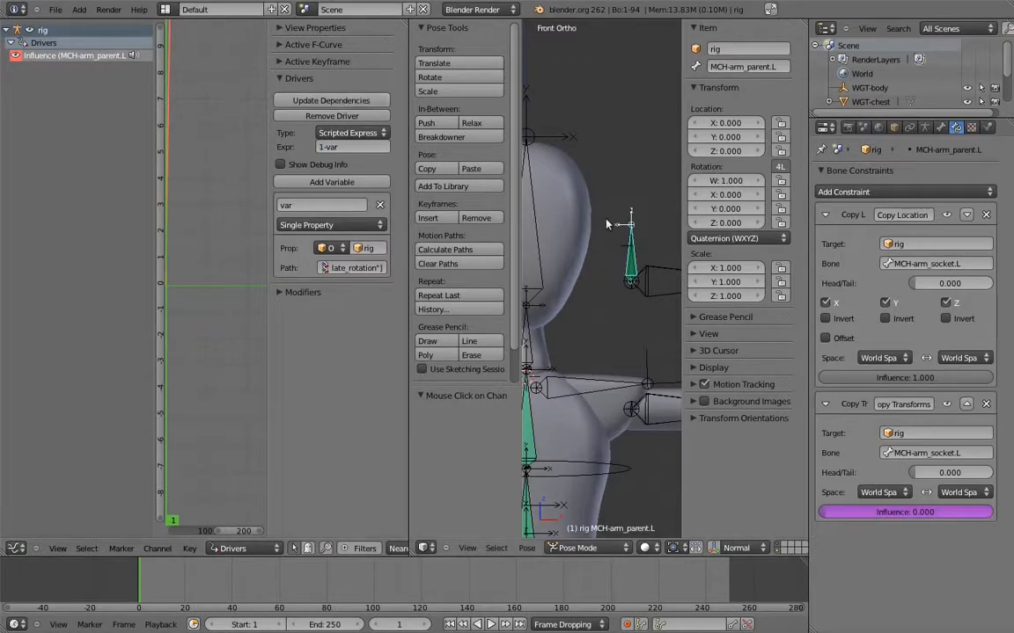
Test the driver by rotating shoulder.L about -28.3° and setting isolate_rotation on upper_arm.fk.L to 0
{"action": "scroll", "coordinate": [607, 220], "scroll_direction": "down", "scroll_amount": 5}
{"action": "right_click", "coordinate": [628, 289]}
{"action": "key", "text": "r"}
{"action": "left_click", "coordinate": [628, 264]}
{"action": "right_click", "coordinate": [634, 218]}
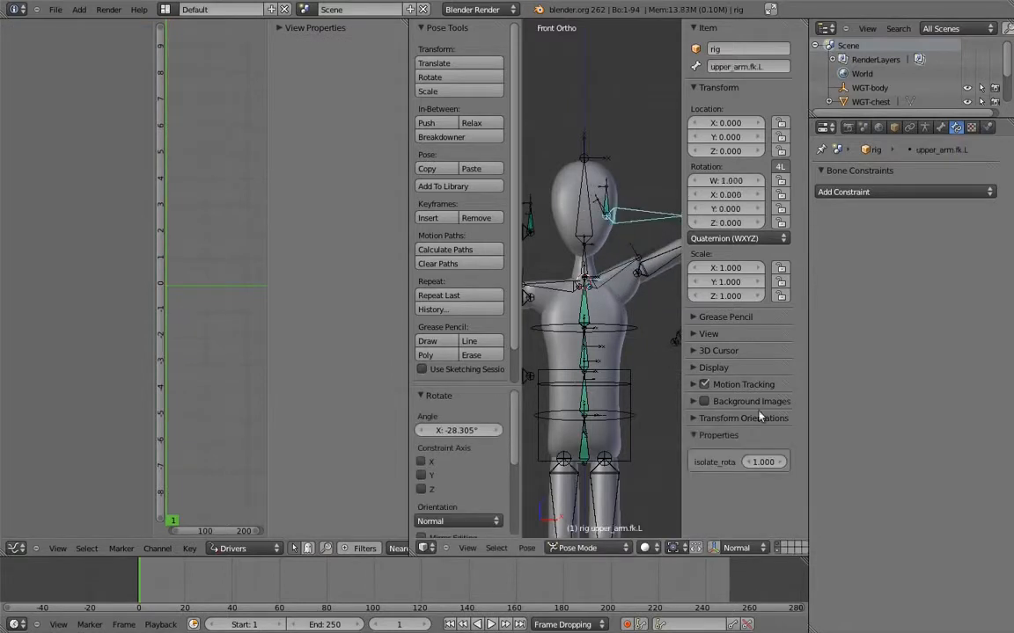
{"action": "left_click_drag", "start_coordinate": [774, 463], "coordinate": [396, 428]}
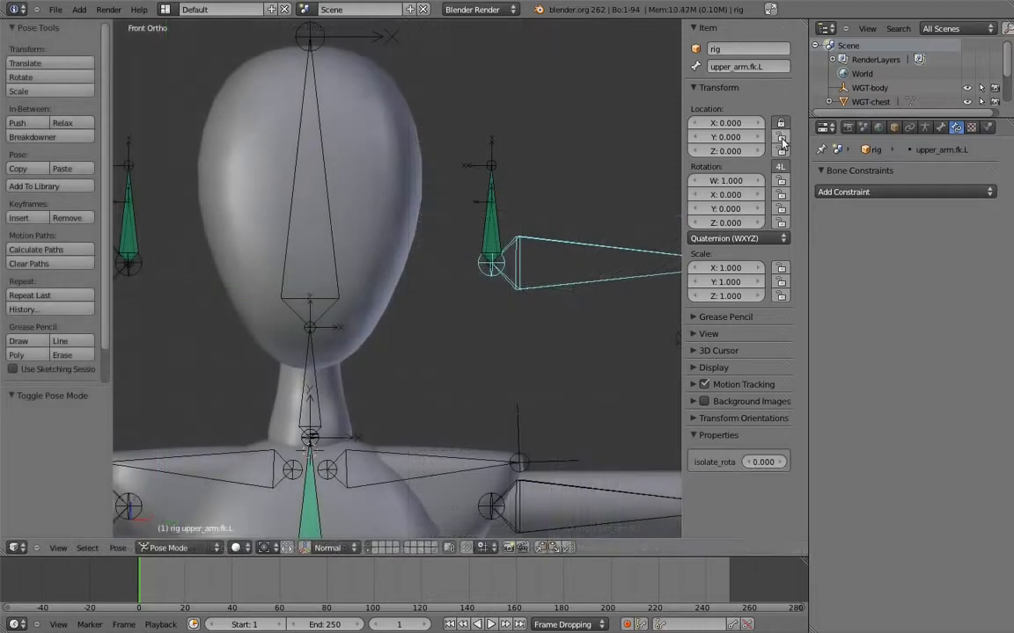
Lock the X, Y and Z location of the upper_arm.fk.L and upper_arm.fk.R bones
{"action": "left_click_drag", "start_coordinate": [782, 138], "coordinate": [782, 152]}
{"action": "middle_click_drag", "start_coordinate": [205, 207], "coordinate": [326, 220], "text": "shift"}
{"action": "right_click", "coordinate": [156, 265]}
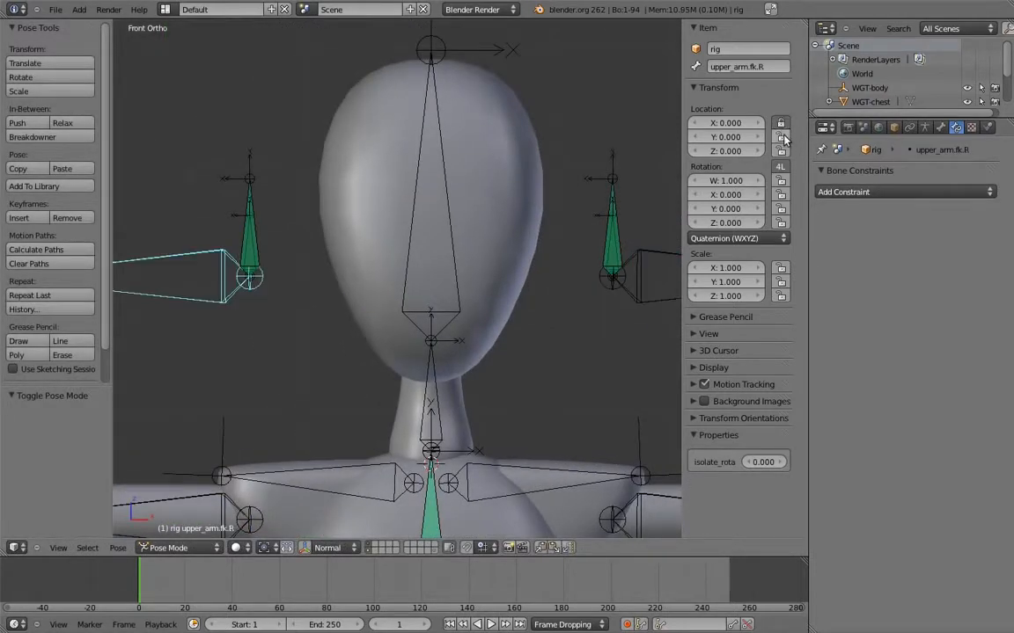
Add an IK constraint to MCH-forearm.ik.L with hand.ik.L as its target bone
{"action": "middle_click_drag", "start_coordinate": [617, 361], "coordinate": [496, 228], "text": "shift"}
{"action": "scroll", "coordinate": [496, 228], "scroll_direction": "down", "scroll_amount": 7}
{"action": "scroll", "coordinate": [528, 219], "scroll_direction": "up", "scroll_amount": 5}
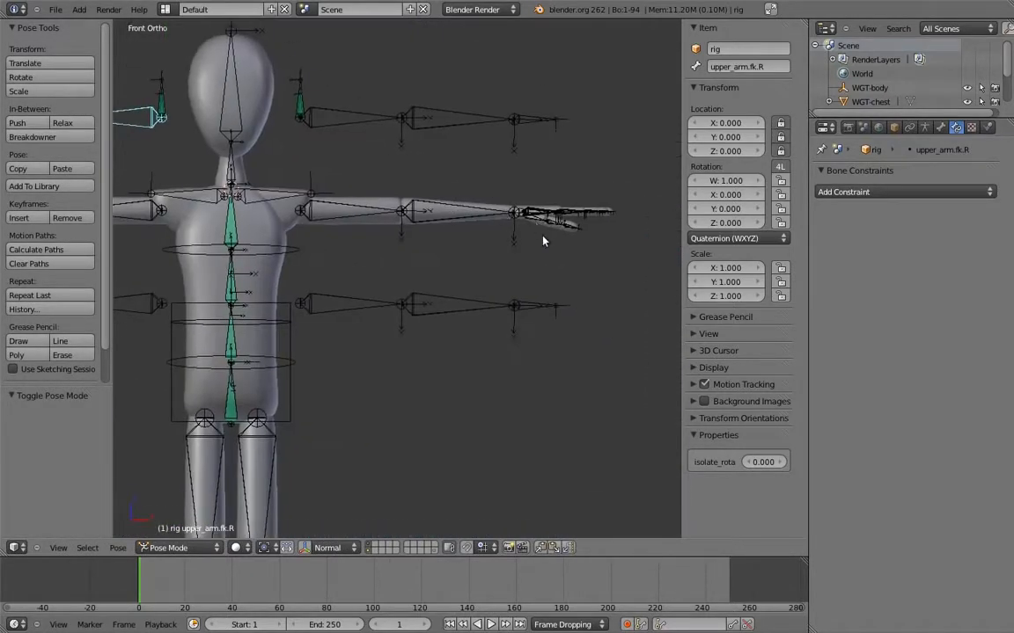
{"action": "right_click", "coordinate": [558, 315]}
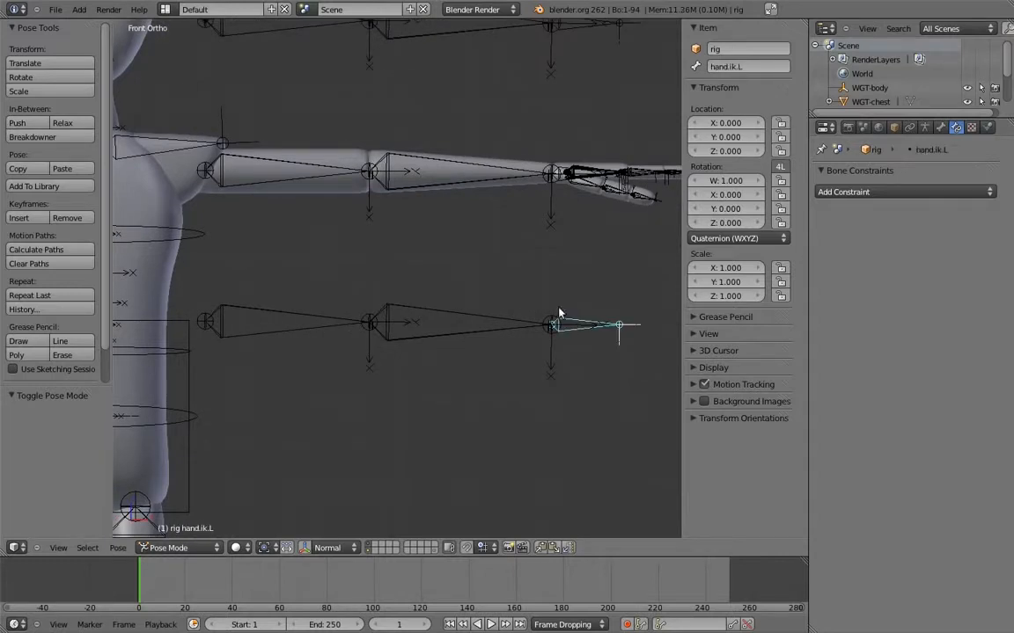
{"action": "right_click", "coordinate": [509, 323], "text": "shift"}
{"action": "key", "text": "shift+ctrl+c"}
{"action": "left_click", "coordinate": [500, 327]}
Add an IK constraint to MCH-forearm.ik.R with hand.ik.R as its target bone
{"action": "scroll", "coordinate": [405, 317], "scroll_direction": "down", "scroll_amount": 5}
{"action": "right_click", "coordinate": [381, 315]}
{"action": "right_click", "coordinate": [407, 308], "text": "shift"}
{"action": "key", "text": "shift+ctrl+c"}
{"action": "left_click", "coordinate": [377, 281]}
Set the IK chain length to 2 on MCH-forearm.ik.L and MCH-forearm.ik.R, and open the right bone's Inverse Kinematics settings
{"action": "middle_click_drag", "start_coordinate": [674, 303], "coordinate": [447, 297], "text": "shift"}
{"action": "scroll", "coordinate": [489, 312], "scroll_direction": "up", "scroll_amount": 1}
{"action": "right_click", "coordinate": [489, 312]}
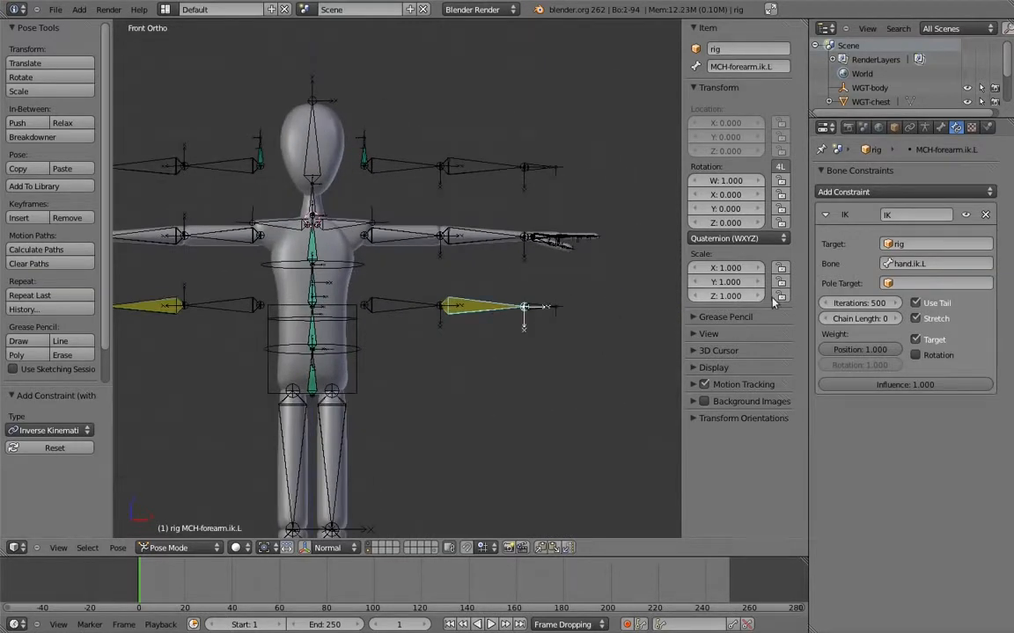
{"action": "left_click", "coordinate": [894, 318]}
{"action": "left_click", "coordinate": [895, 319]}
{"action": "right_click", "coordinate": [157, 305]}
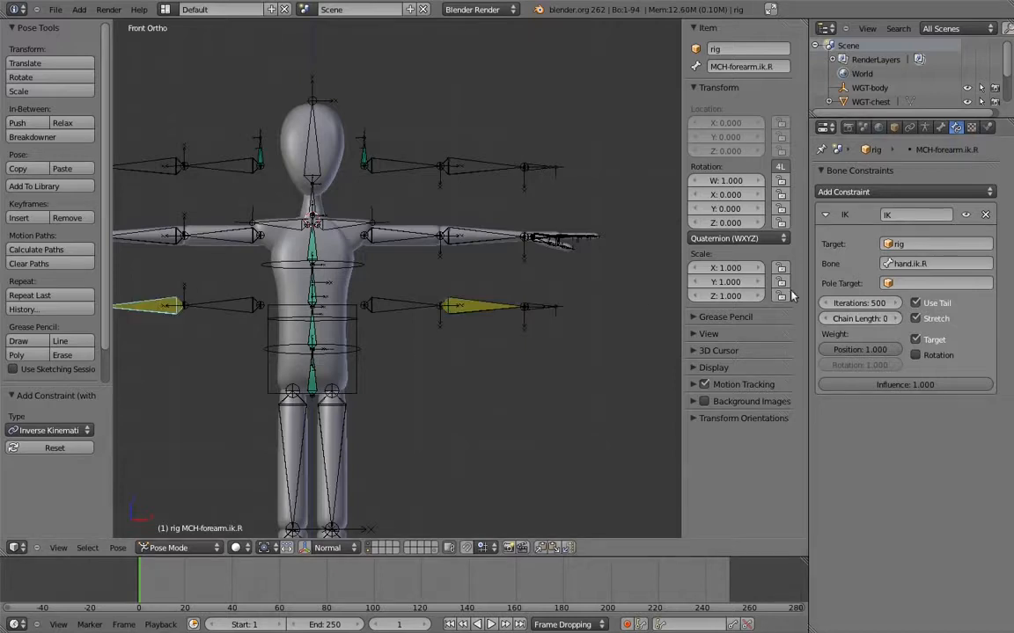
{"action": "left_click", "coordinate": [941, 128]}
{"action": "left_click", "coordinate": [827, 504]}
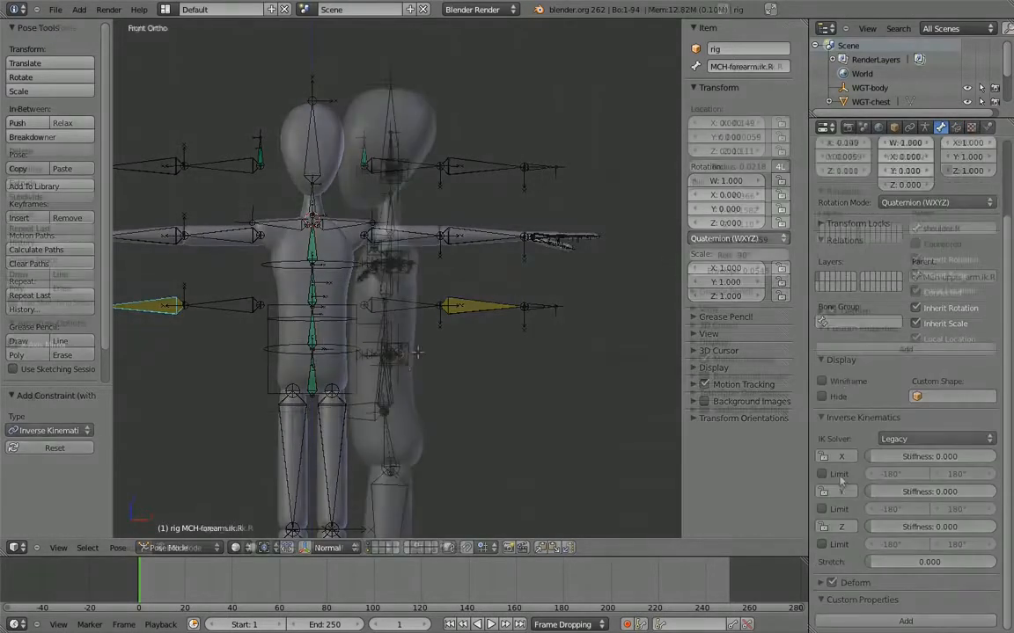
Extrude a mirrored pair of bones 0.07 along the global Y axis from the tails of the MCH-upper_arm.ik bones
{"action": "key", "text": "g"}
{"action": "key", "text": "y"}
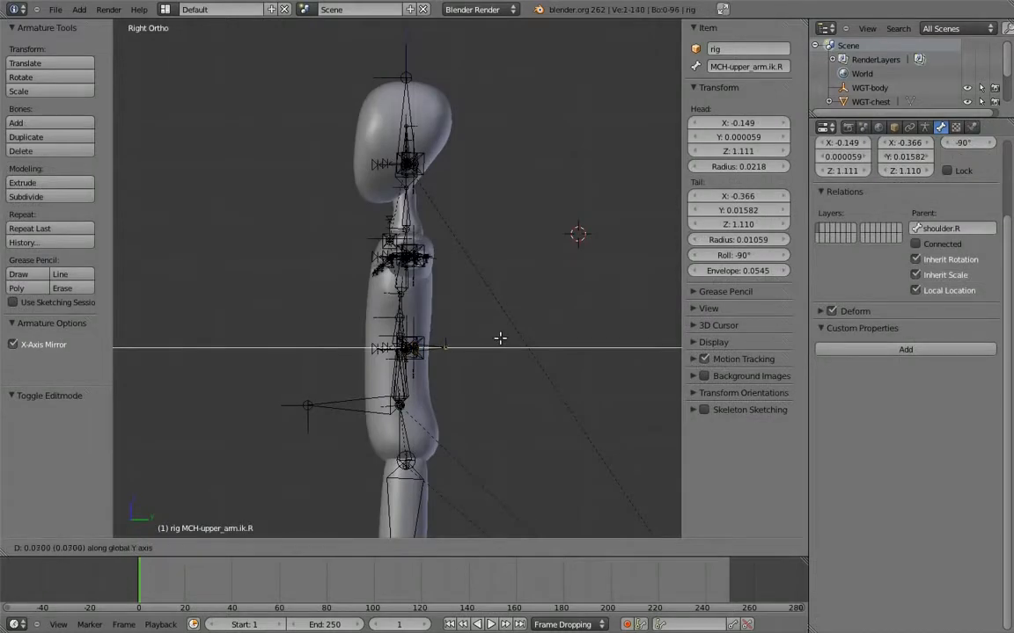
{"action": "left_click", "coordinate": [499, 336]}
Parent both extruded elbow bones to MCH-chest.02 with Keep Offset
{"action": "middle_click_drag", "start_coordinate": [485, 346], "coordinate": [501, 423], "text": "shift"}
{"action": "middle_click_drag", "start_coordinate": [531, 348], "coordinate": [477, 361], "text": "shift"}
{"action": "right_click", "coordinate": [479, 362]}
{"action": "right_click", "coordinate": [493, 158], "text": "shift"}
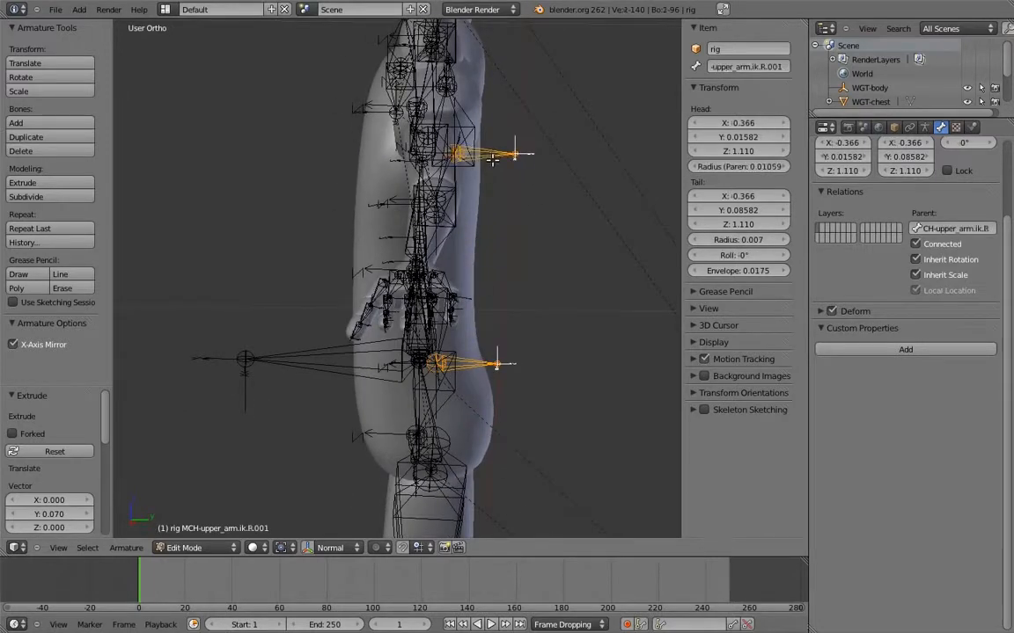
{"action": "middle_click_drag", "start_coordinate": [508, 311], "coordinate": [485, 239]}
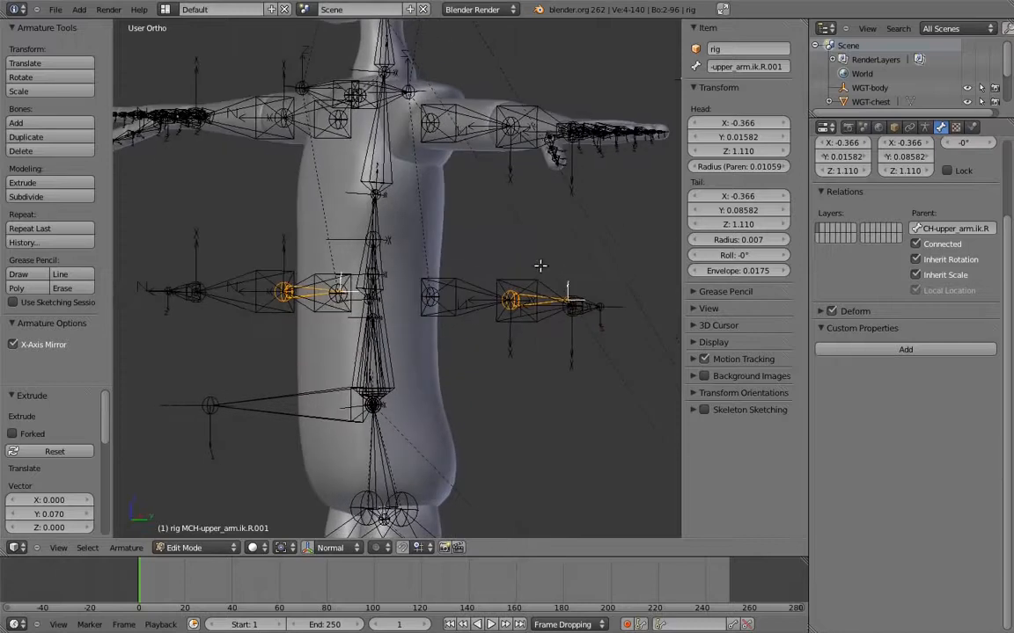
{"action": "right_click", "coordinate": [385, 159], "text": "shift"}
{"action": "key", "text": "ctrl+p"}
{"action": "left_click", "coordinate": [386, 163]}
Move both elbow bones 0.28 along the global Y axis, behind the body
{"action": "middle_click_drag", "start_coordinate": [456, 214], "coordinate": [509, 215]}
{"action": "right_click", "coordinate": [508, 161]}
{"action": "right_click", "coordinate": [466, 361], "text": "shift"}
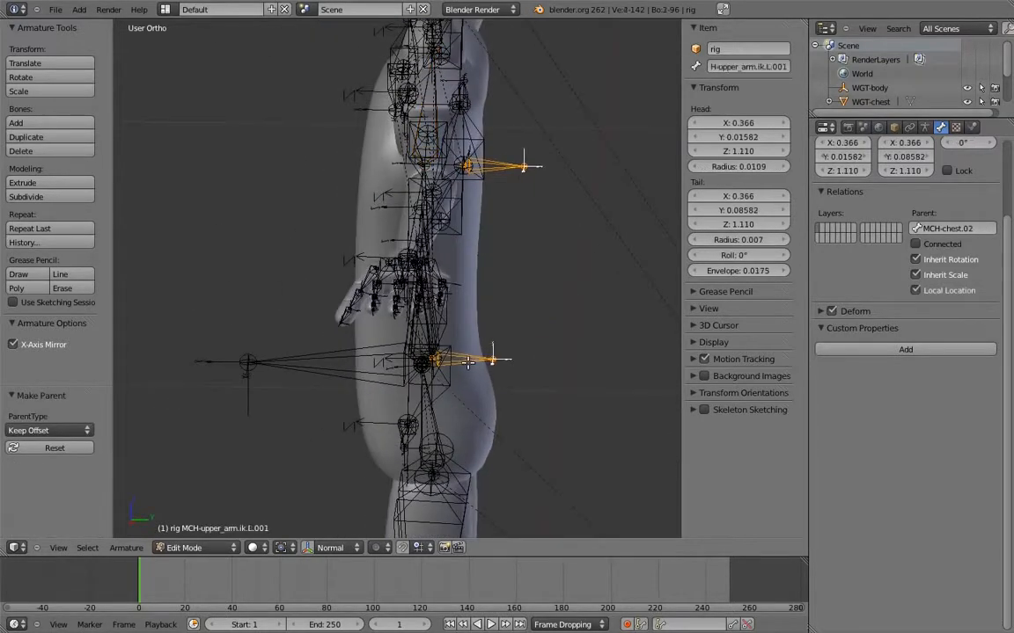
{"action": "scroll", "coordinate": [491, 352], "scroll_direction": "down", "scroll_amount": 1}
{"action": "key", "text": "KP_3"}
{"action": "middle_click_drag", "start_coordinate": [496, 329], "coordinate": [493, 338], "text": "shift"}
{"action": "scroll", "coordinate": [494, 303], "scroll_direction": "down", "scroll_amount": 2}
{"action": "middle_click_drag", "start_coordinate": [493, 277], "coordinate": [457, 286], "text": "shift"}
{"action": "key", "text": "g"}
{"action": "key", "text": "y"}
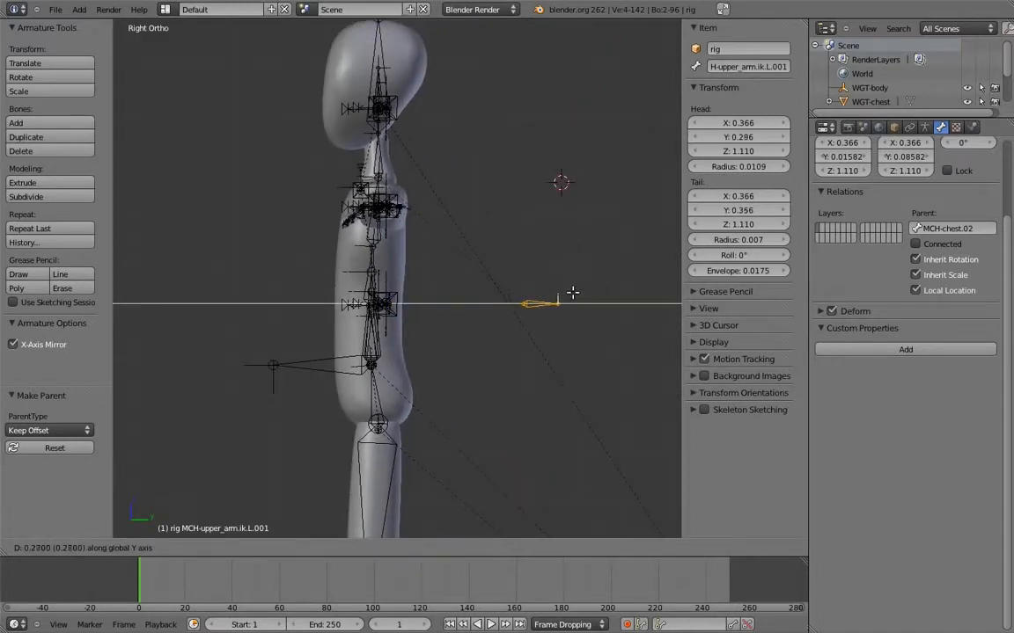
{"action": "left_click", "coordinate": [569, 294]}
Rename the elbow bones elbow_target.L and elbow_target.R, and try moving an elbow target in Pose Mode
{"action": "middle_click_drag", "start_coordinate": [546, 295], "coordinate": [556, 332]}
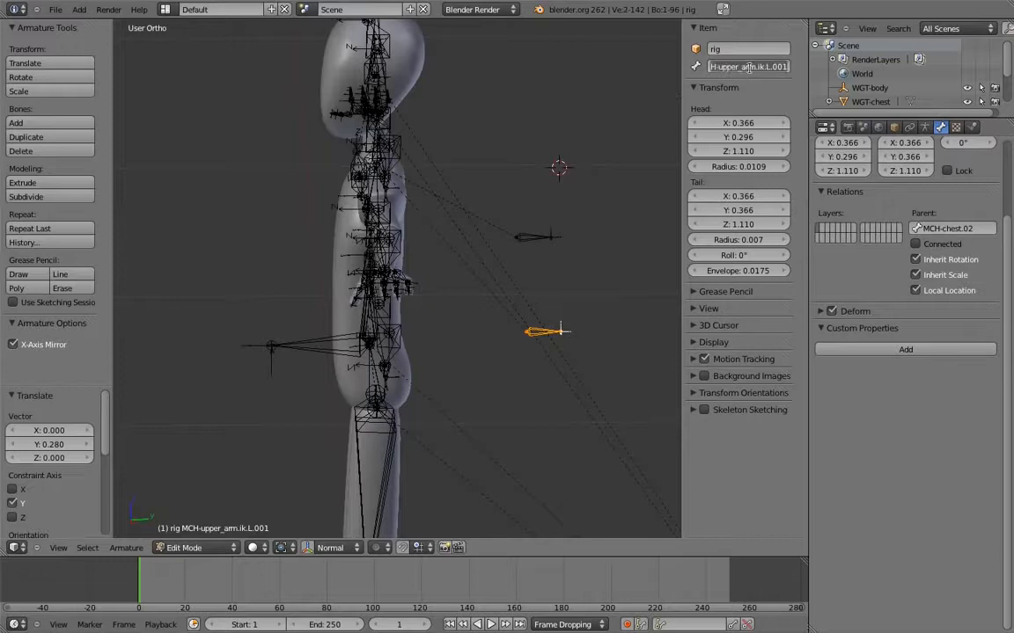
{"action": "key", "text": "BackSpace"}
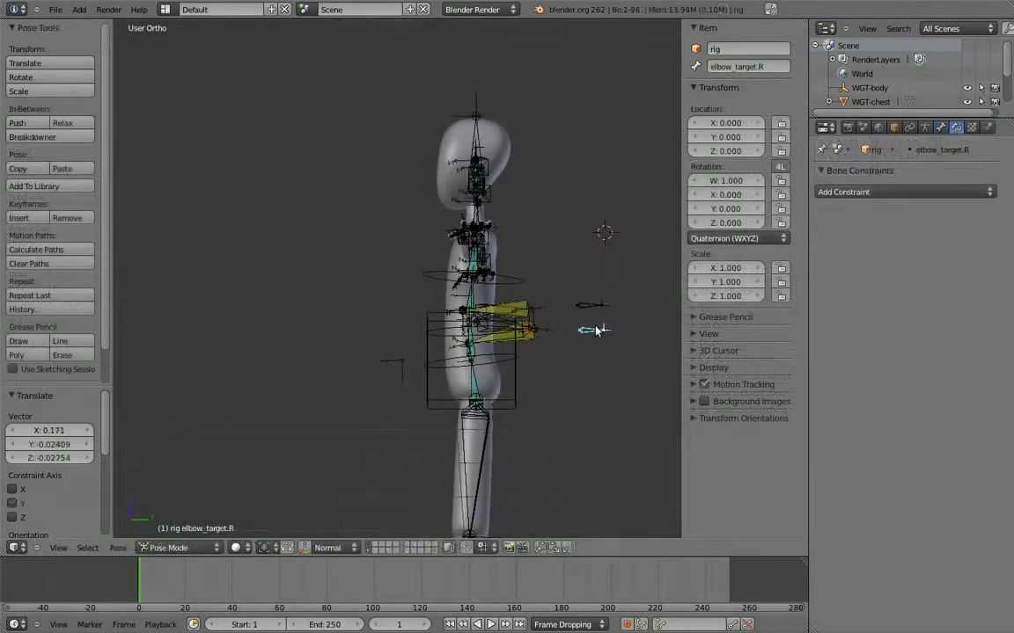
{"action": "key", "text": "g"}
{"action": "right_click", "coordinate": [604, 369]}
Turn off Local Location for the hand.ik.L and hand.ik.R bones
{"action": "key", "text": "KP_4"}
{"action": "key", "text": "KP_4"}
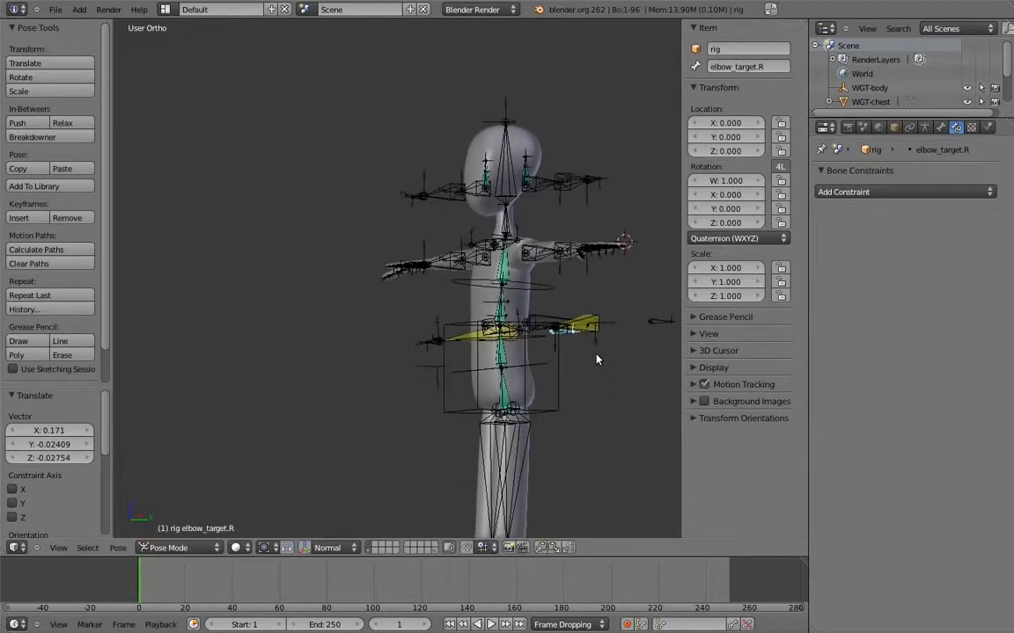
{"action": "key", "text": "a"}
{"action": "key", "text": "KP_4"}
{"action": "key", "text": "KP_1"}
{"action": "middle_click_drag", "start_coordinate": [575, 290], "coordinate": [543, 332], "text": "shift"}
{"action": "key", "text": "a"}
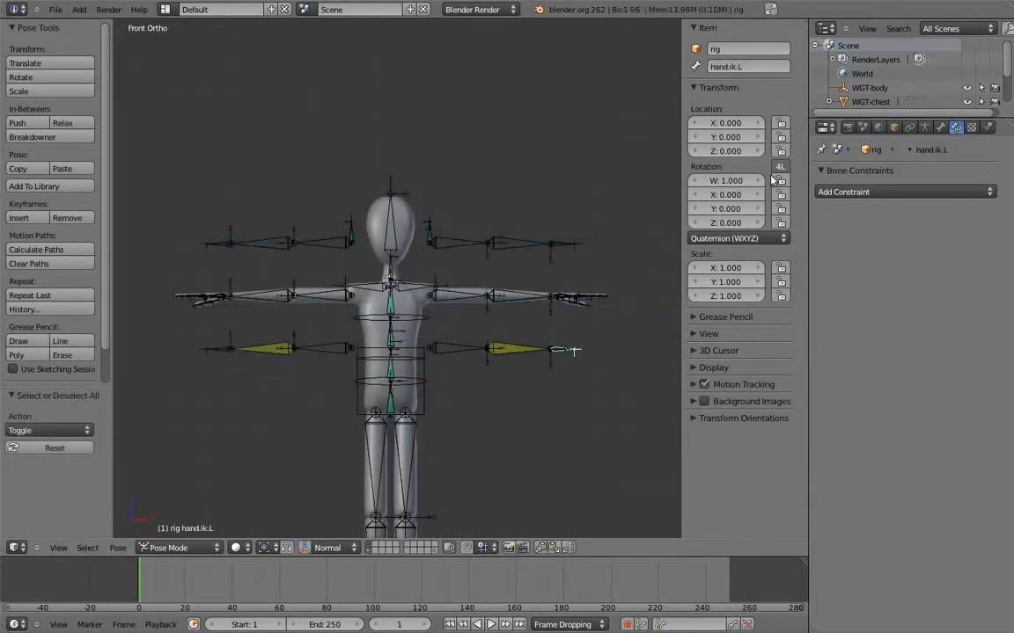
{"action": "left_click", "coordinate": [940, 128]}
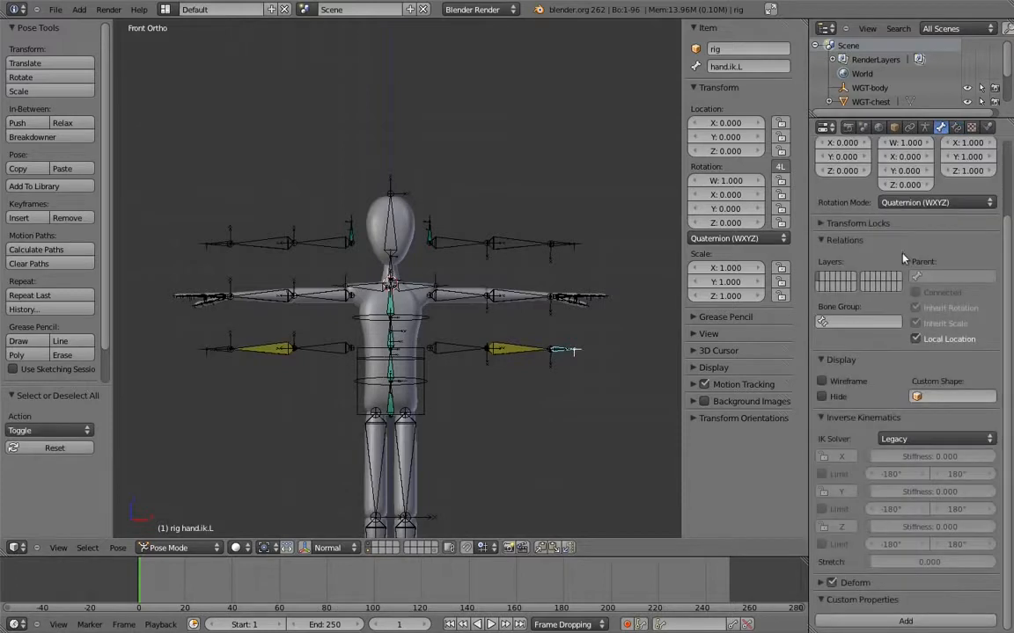
{"action": "left_click", "coordinate": [916, 340]}
{"action": "right_click", "coordinate": [213, 352]}
Turn off Local Location for the elbow_target.L and elbow_target.R bones
{"action": "middle_click_drag", "start_coordinate": [414, 280], "coordinate": [472, 277]}
{"action": "right_click", "coordinate": [537, 319]}
{"action": "left_click", "coordinate": [916, 340]}
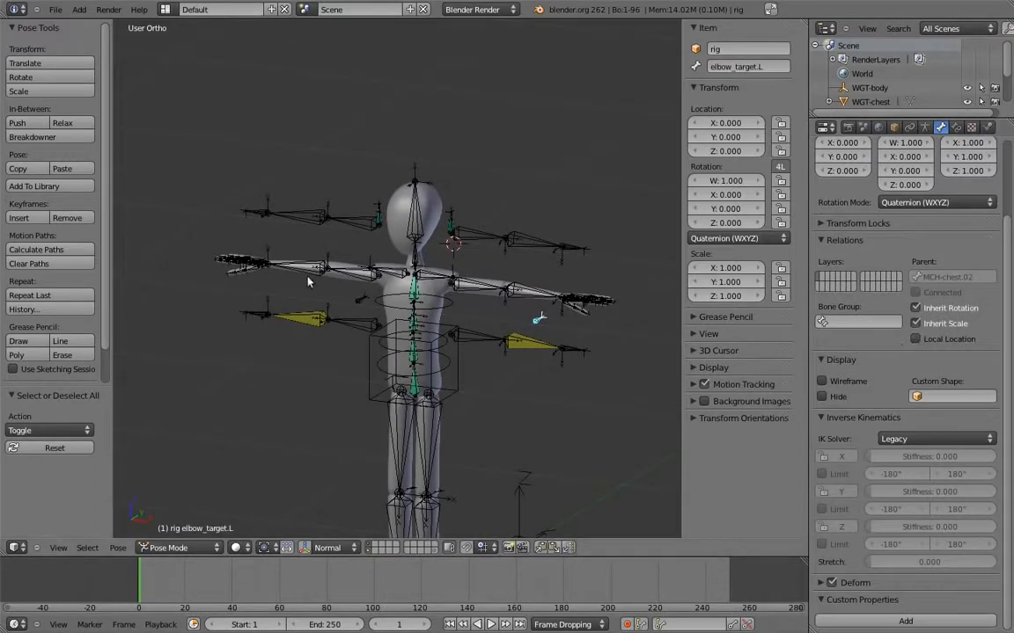
{"action": "right_click", "coordinate": [360, 301]}
{"action": "left_click", "coordinate": [915, 341]}
Add Copy Rotation constraints to upper_arm.L and forearm.L, each targeting its matching FK bone
{"action": "right_click", "coordinate": [435, 289], "text": "shift"}
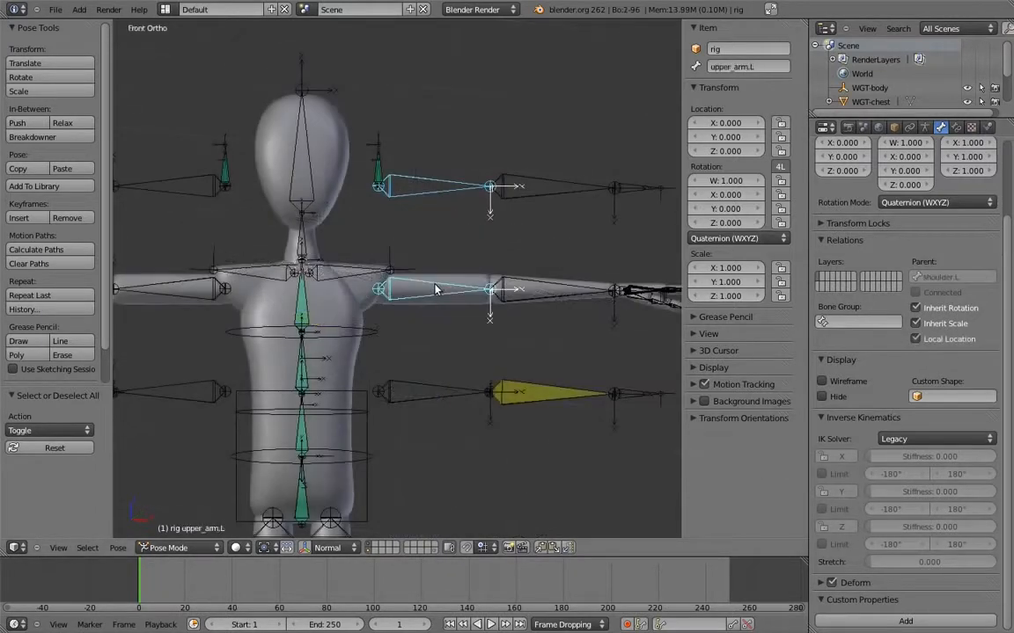
{"action": "key", "text": "shift+ctrl+c"}
{"action": "left_click", "coordinate": [251, 245]}
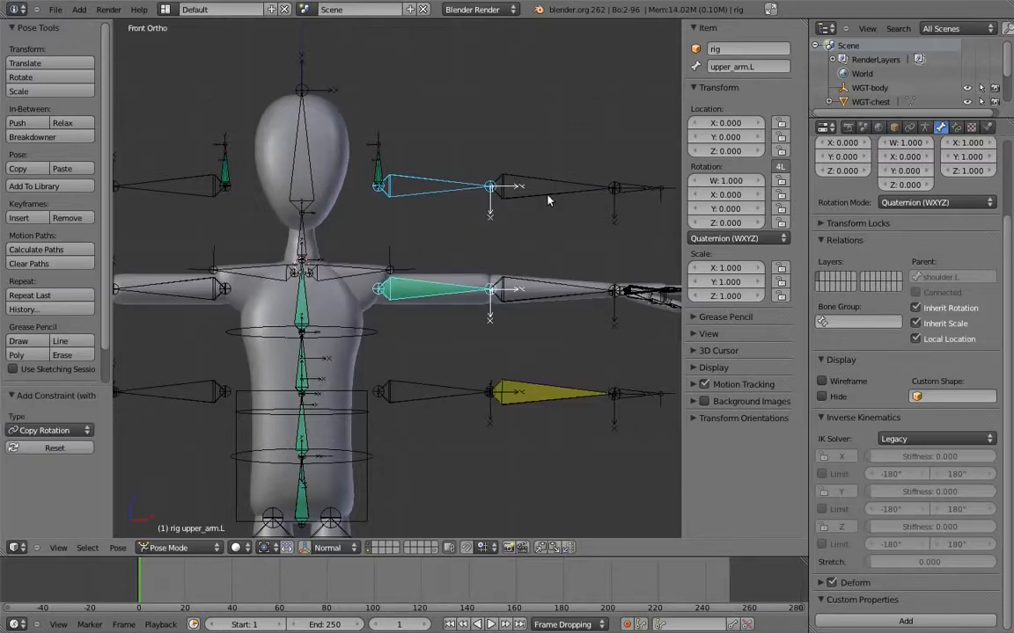
{"action": "right_click", "coordinate": [546, 189]}
{"action": "right_click", "coordinate": [543, 281], "text": "shift"}
{"action": "key", "text": "ctrl+shift+c"}
{"action": "left_click", "coordinate": [549, 283]}
{"action": "middle_click_drag", "start_coordinate": [636, 241], "coordinate": [463, 264], "text": "shift"}
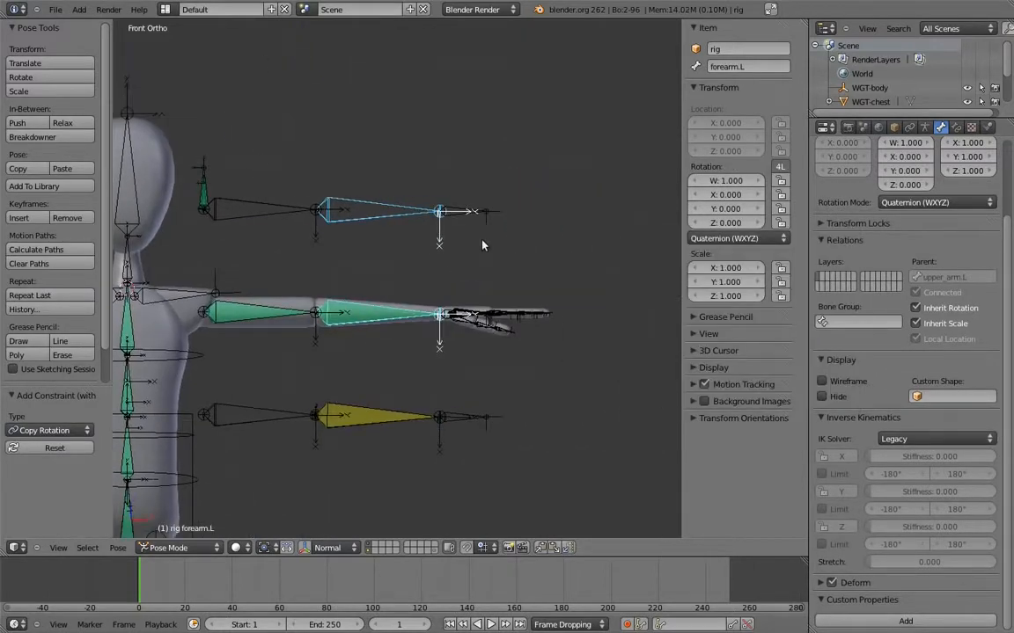
Add a Copy Rotation constraint to hand.L targeting the FK hand bone
{"action": "scroll", "coordinate": [444, 220], "scroll_direction": "up", "scroll_amount": 5}
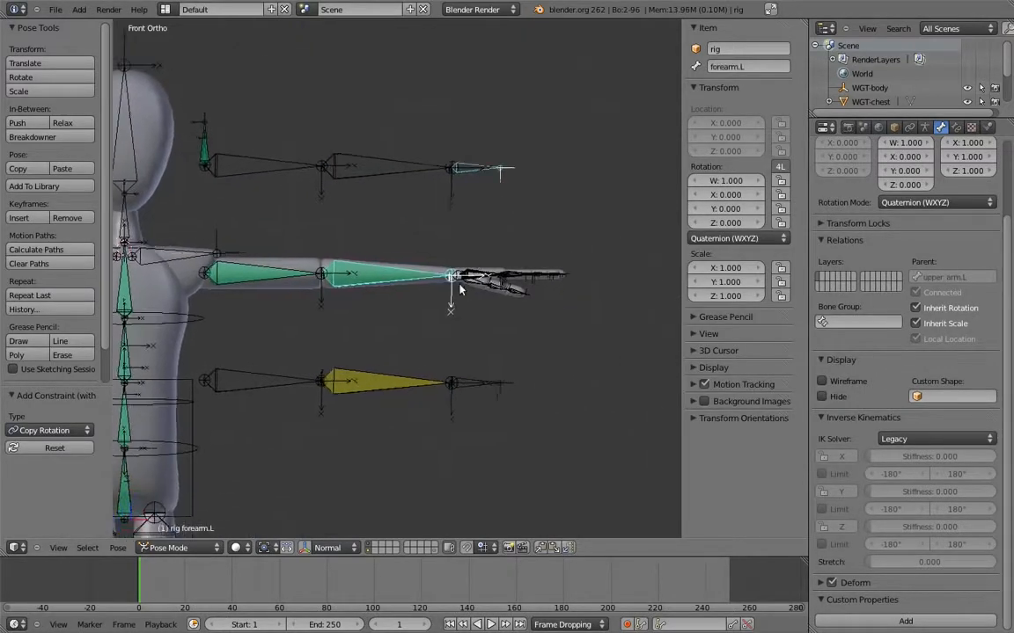
{"action": "right_click", "coordinate": [447, 447]}
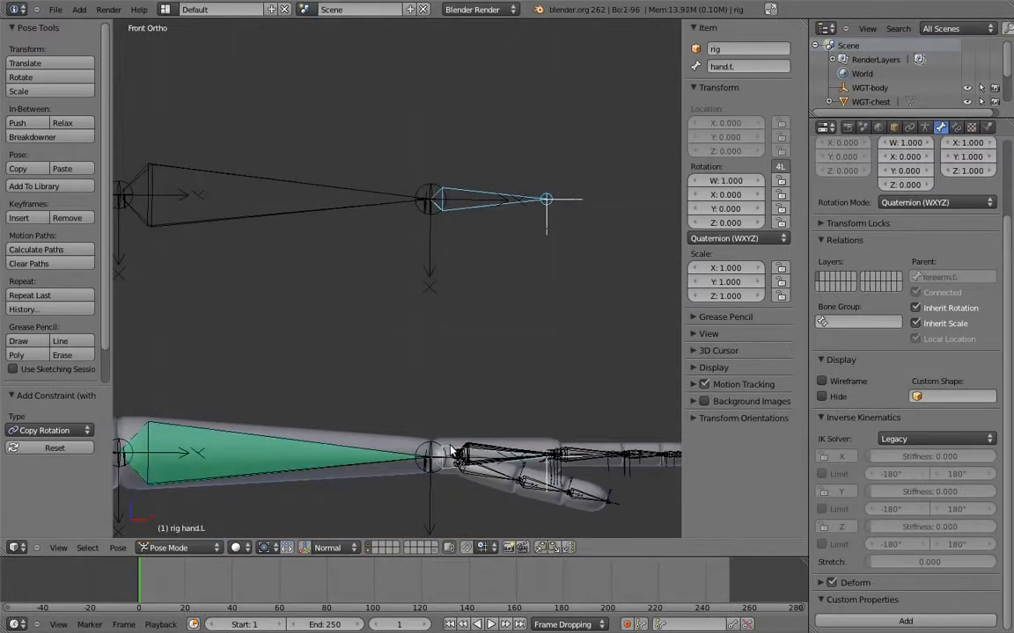
{"action": "key", "text": "ctrl+shift+c"}
{"action": "left_click", "coordinate": [448, 444]}
{"action": "middle_click_drag", "start_coordinate": [388, 408], "coordinate": [544, 261], "text": "shift"}
{"action": "scroll", "coordinate": [528, 264], "scroll_direction": "down", "scroll_amount": 4}
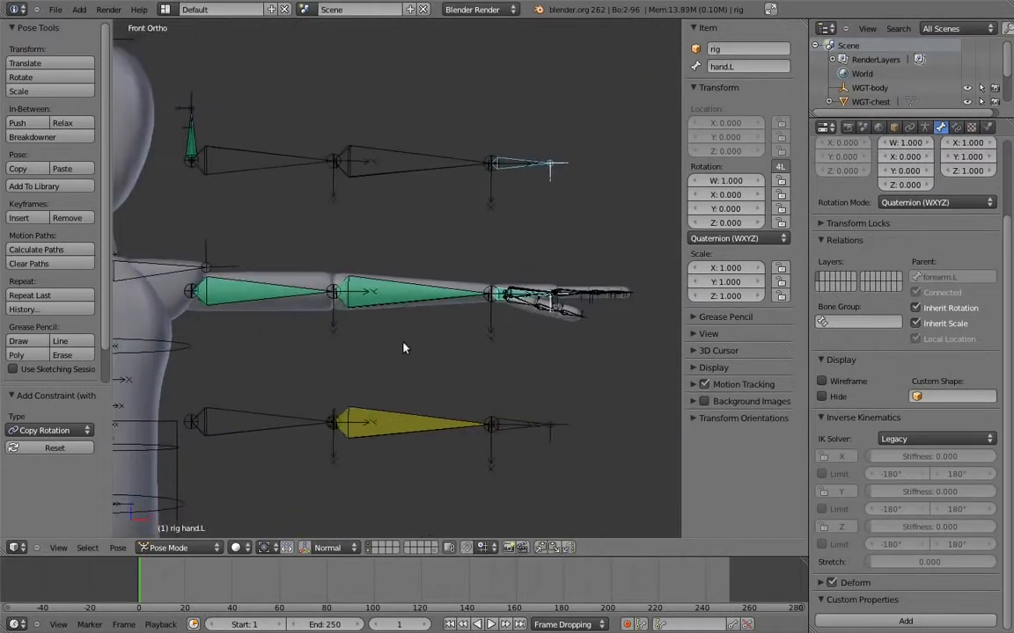
Add second Copy Rotation constraints to upper_arm.L and forearm.L, targeting MCH-upper_arm.ik.L and MCH-forearm.ik.L
{"action": "middle_click_drag", "start_coordinate": [455, 277], "coordinate": [533, 252], "text": "shift"}
{"action": "right_click", "coordinate": [375, 394]}
{"action": "key", "text": "ctrl+shift+c"}
{"action": "key", "text": "Escape"}
{"action": "right_click", "coordinate": [464, 401]}
{"action": "key", "text": "ctrl+shift+c"}
{"action": "key", "text": "Escape"}
Add a second Copy Rotation constraint to hand.L targeting hand.ik.L
{"action": "middle_click_drag", "start_coordinate": [588, 289], "coordinate": [458, 280], "text": "shift"}
{"action": "right_click", "coordinate": [458, 280]}
{"action": "scroll", "coordinate": [448, 416], "scroll_direction": "up", "scroll_amount": 5}
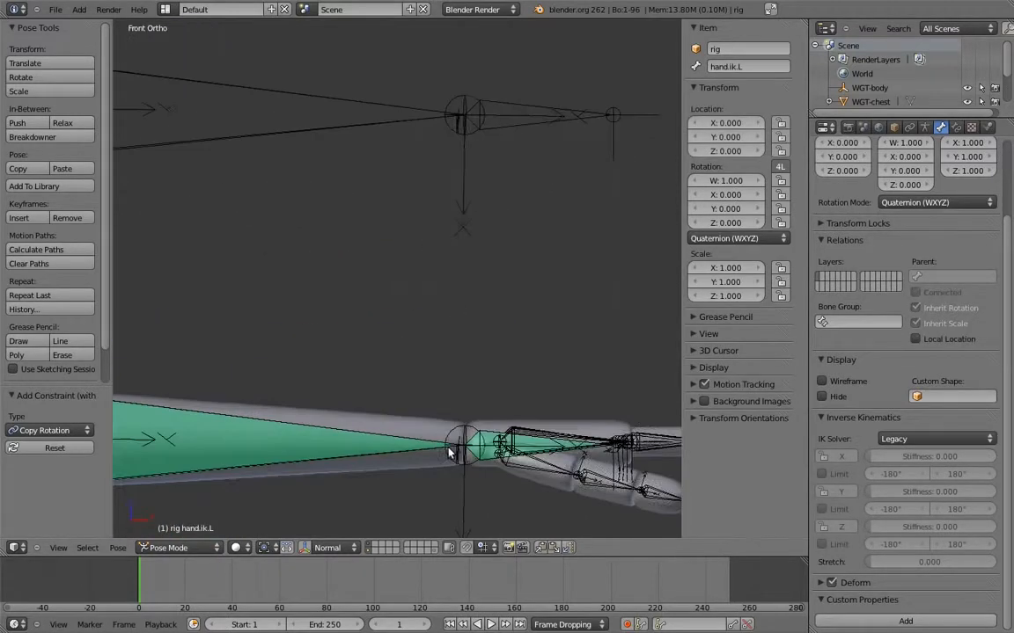
{"action": "right_click", "coordinate": [439, 382]}
{"action": "key", "text": "ctrl+shift+c"}
{"action": "left_click", "coordinate": [484, 428]}
{"action": "middle_click_drag", "start_coordinate": [426, 385], "coordinate": [467, 254], "text": "shift"}
{"action": "scroll", "coordinate": [466, 318], "scroll_direction": "down", "scroll_amount": 6}
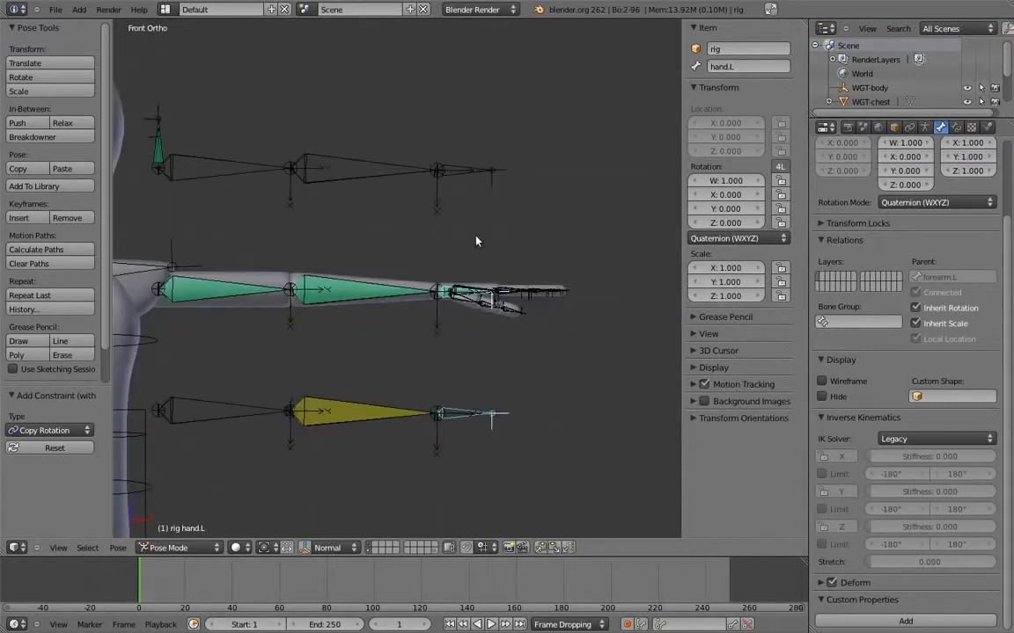
Add a custom property named fk_ik to hand.ik.L with value 1.0, minimum 0 and maximum 1
{"action": "middle_click_drag", "start_coordinate": [493, 316], "coordinate": [500, 316], "text": "shift"}
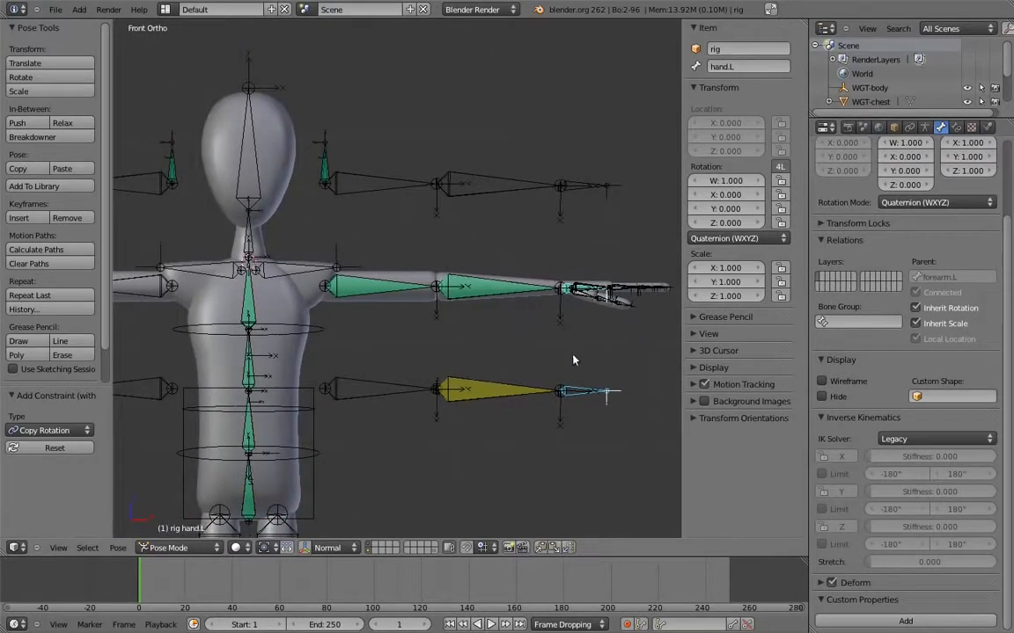
{"action": "right_click", "coordinate": [593, 399]}
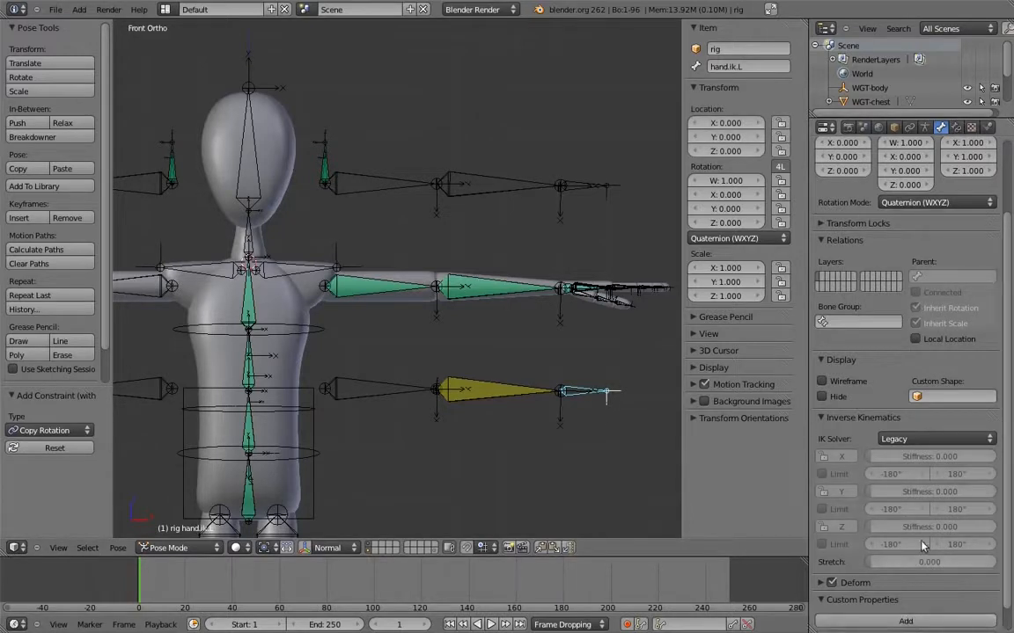
{"action": "left_click_drag", "start_coordinate": [1009, 550], "coordinate": [1009, 575]}
{"action": "left_click", "coordinate": [823, 394]}
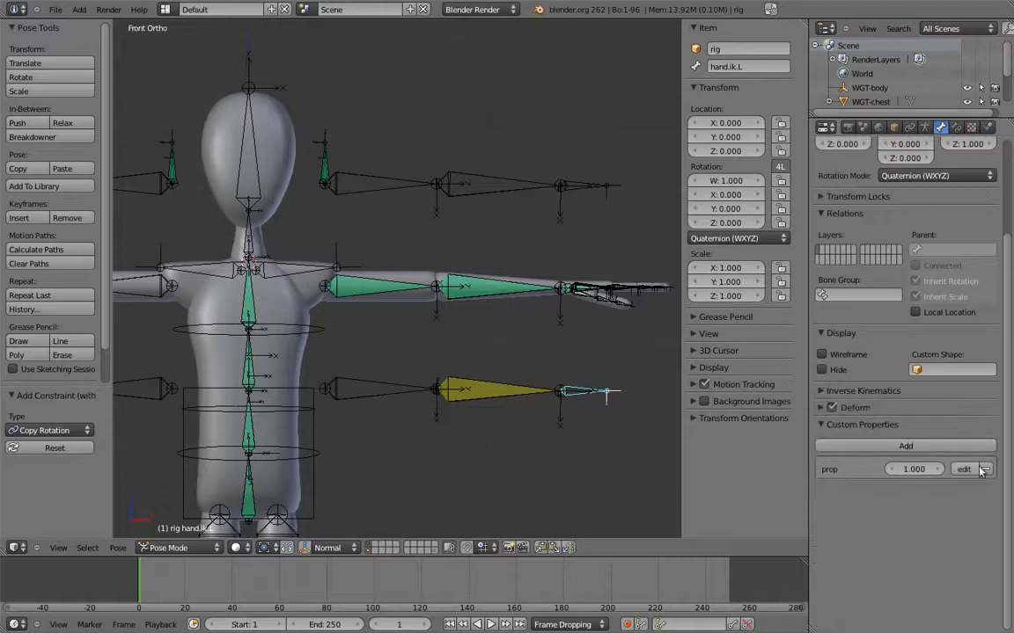
{"action": "left_click", "coordinate": [972, 471]}
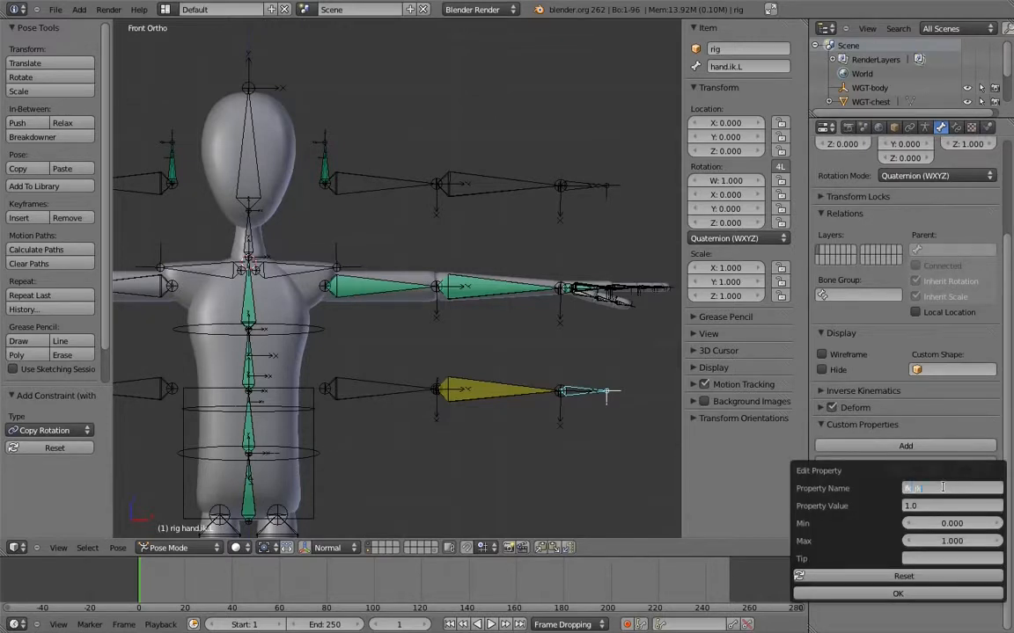
{"action": "key", "text": "Return"}
{"action": "left_click", "coordinate": [898, 594]}
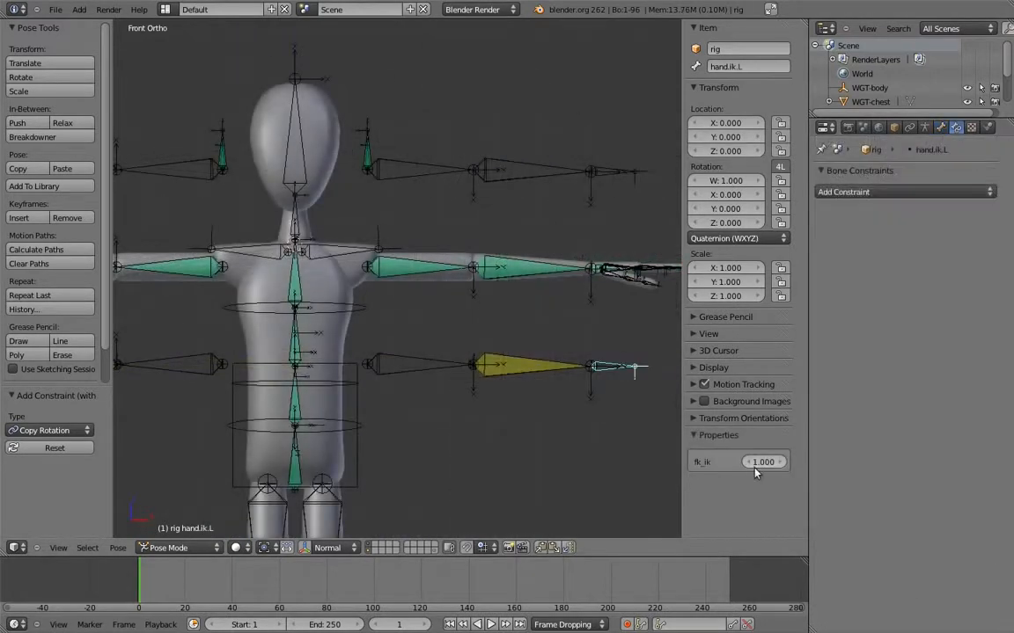
Copy the data path of fk_ik and add a driver to the Influence of upper_arm.L's IK Copy Rotation constraint
{"action": "right_click", "coordinate": [750, 466]}
{"action": "left_click", "coordinate": [727, 573]}
{"action": "right_click", "coordinate": [413, 266]}
{"action": "right_click", "coordinate": [882, 526]}
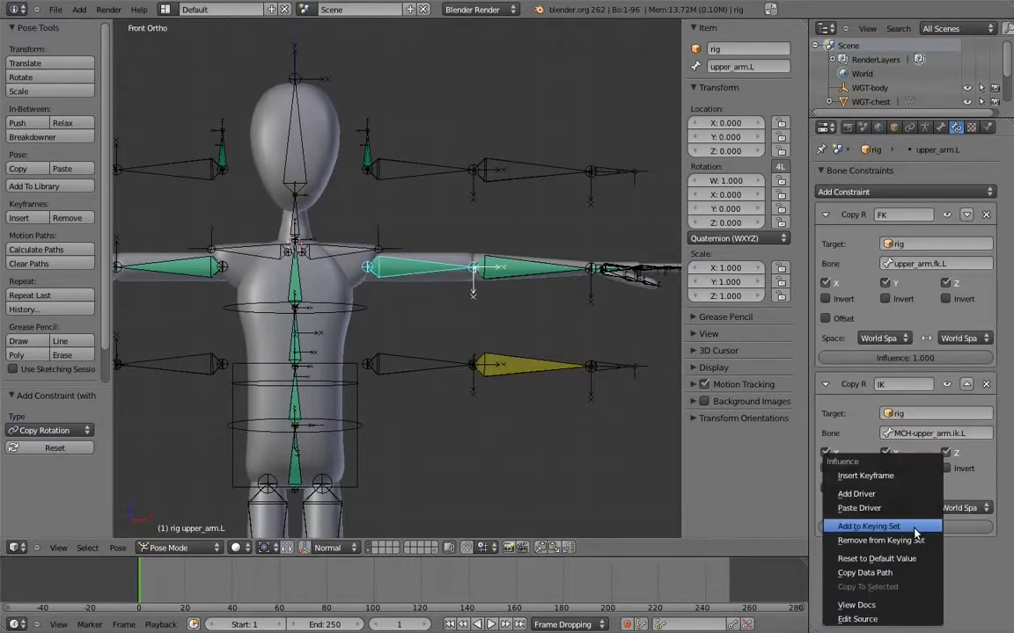
{"action": "left_click", "coordinate": [897, 510]}
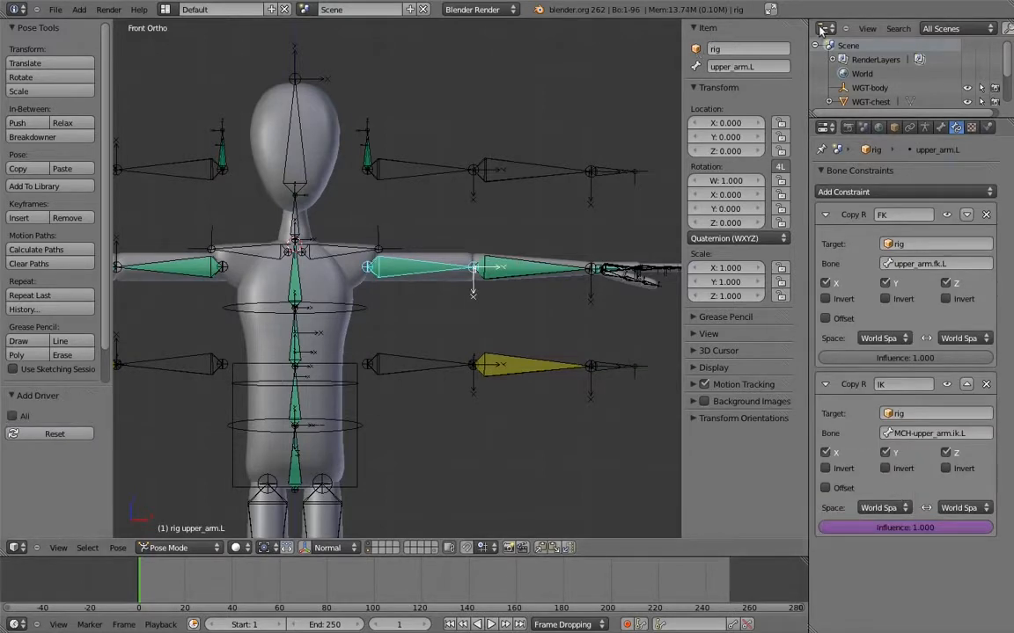
Split the 3D view and turn the new area into a Graph Editor in Drivers mode
{"action": "left_click_drag", "start_coordinate": [805, 20], "coordinate": [383, 264]}
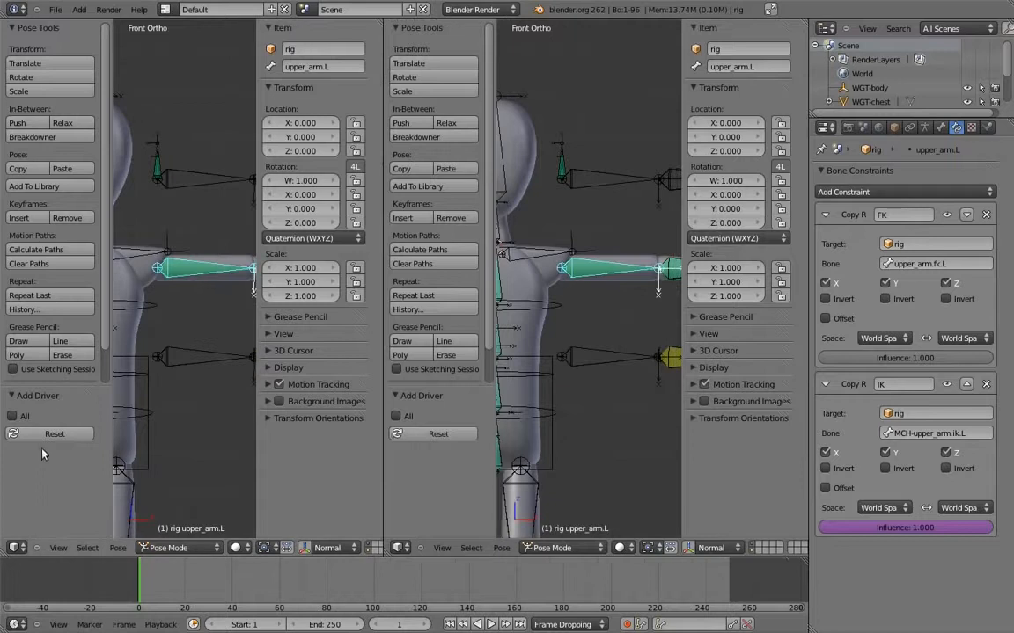
{"action": "left_click", "coordinate": [16, 549]}
{"action": "left_click", "coordinate": [32, 455]}
{"action": "left_click", "coordinate": [244, 548]}
{"action": "left_click", "coordinate": [231, 520]}
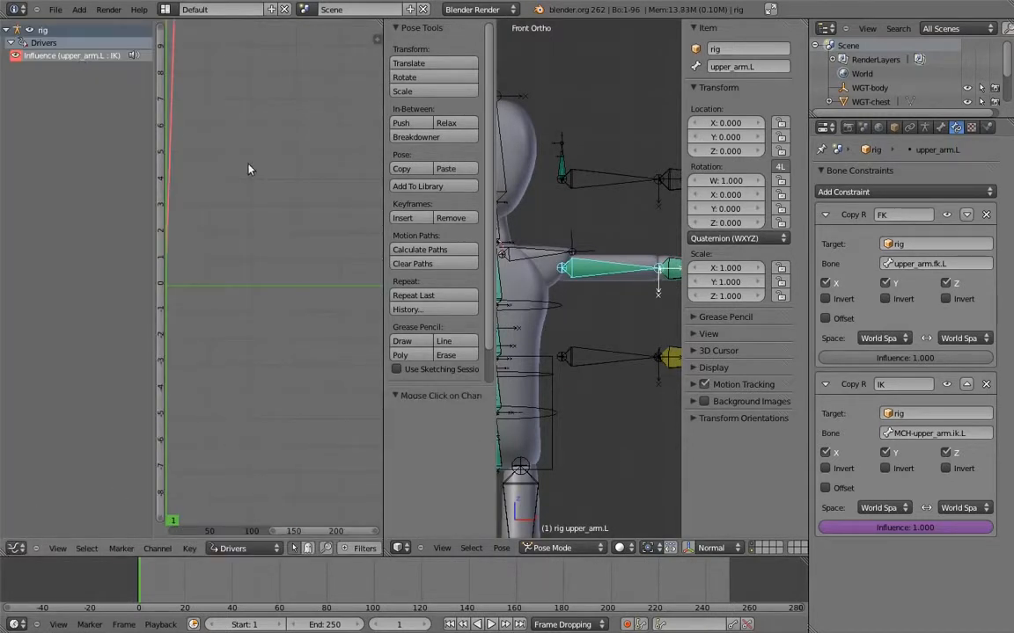
Set the driver's variable to a Single Property of rig using the copied fk_ik data path, with driver type Sum Values
{"action": "key", "text": "n"}
{"action": "left_click", "coordinate": [256, 45]}
{"action": "left_click", "coordinate": [257, 62]}
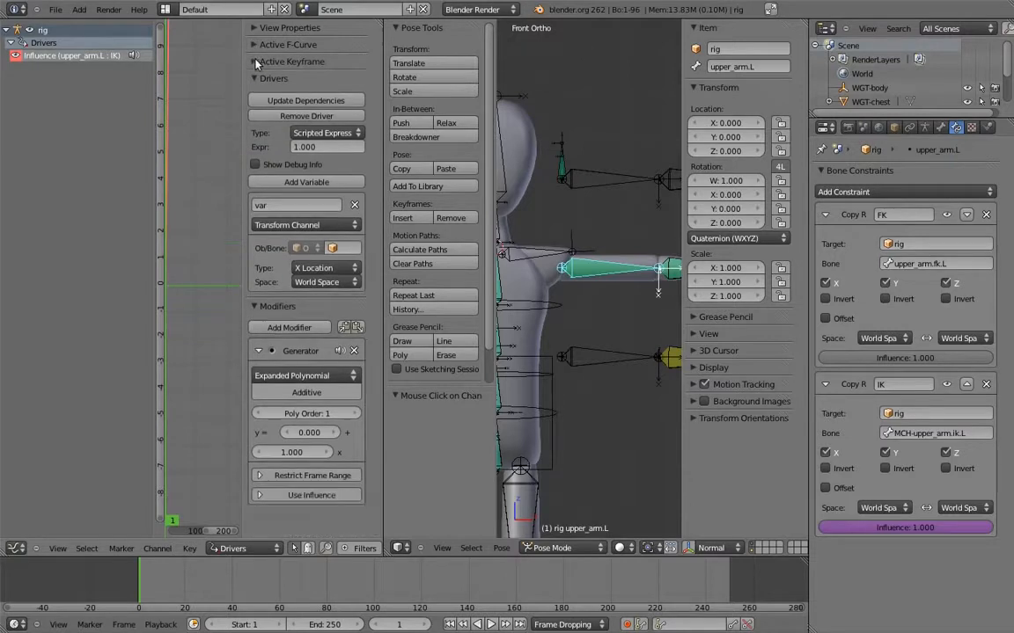
{"action": "left_click", "coordinate": [255, 306]}
{"action": "left_click", "coordinate": [303, 226]}
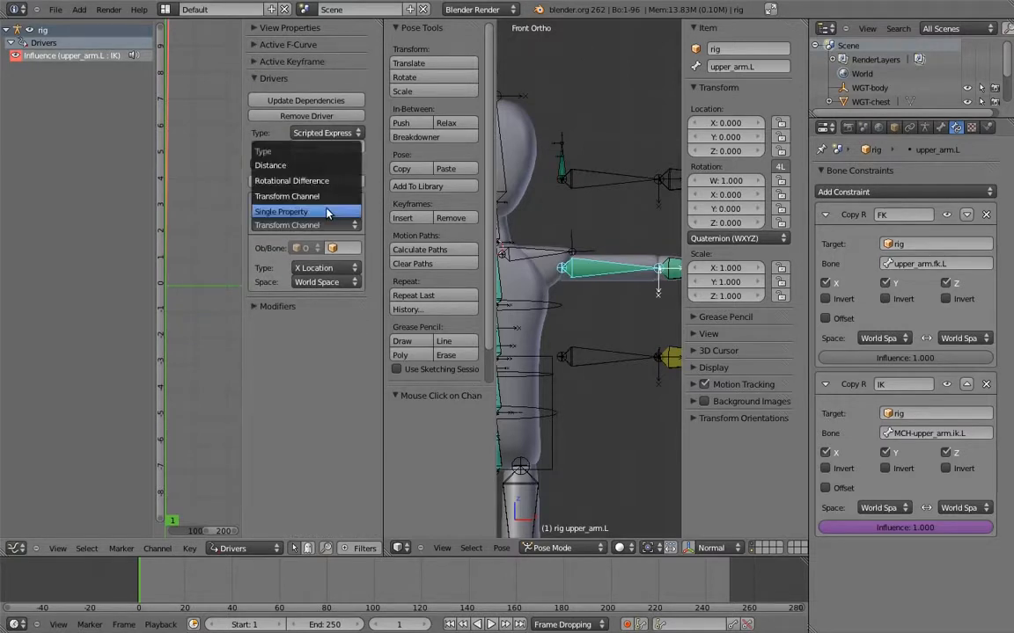
{"action": "left_click", "coordinate": [327, 213]}
{"action": "left_click", "coordinate": [349, 250]}
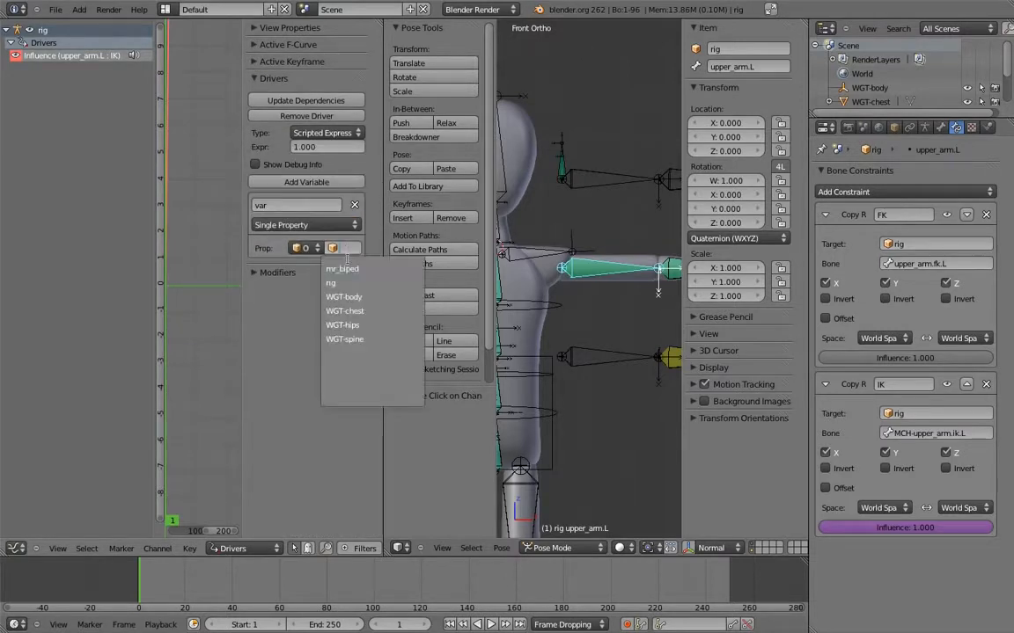
{"action": "left_click", "coordinate": [348, 282]}
{"action": "left_click", "coordinate": [308, 133]}
{"action": "left_click", "coordinate": [303, 95]}
Test the blend by moving hand.ik.L about -0.223 in X and -0.196 in Z and lowering its fk_ik property to 0
{"action": "middle_click_drag", "start_coordinate": [636, 231], "coordinate": [588, 217], "text": "shift"}
{"action": "middle_click_drag", "start_coordinate": [602, 346], "coordinate": [592, 362], "text": "shift"}
{"action": "scroll", "coordinate": [585, 356], "scroll_direction": "down", "scroll_amount": 2}
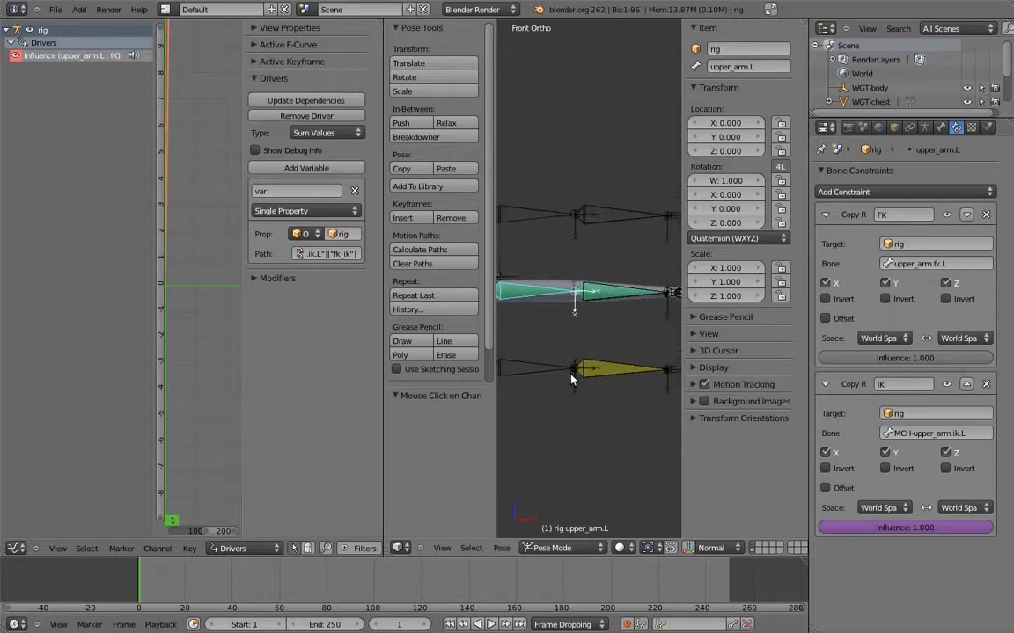
{"action": "right_click", "coordinate": [660, 356]}
{"action": "key", "text": "g"}
{"action": "left_click", "coordinate": [582, 420]}
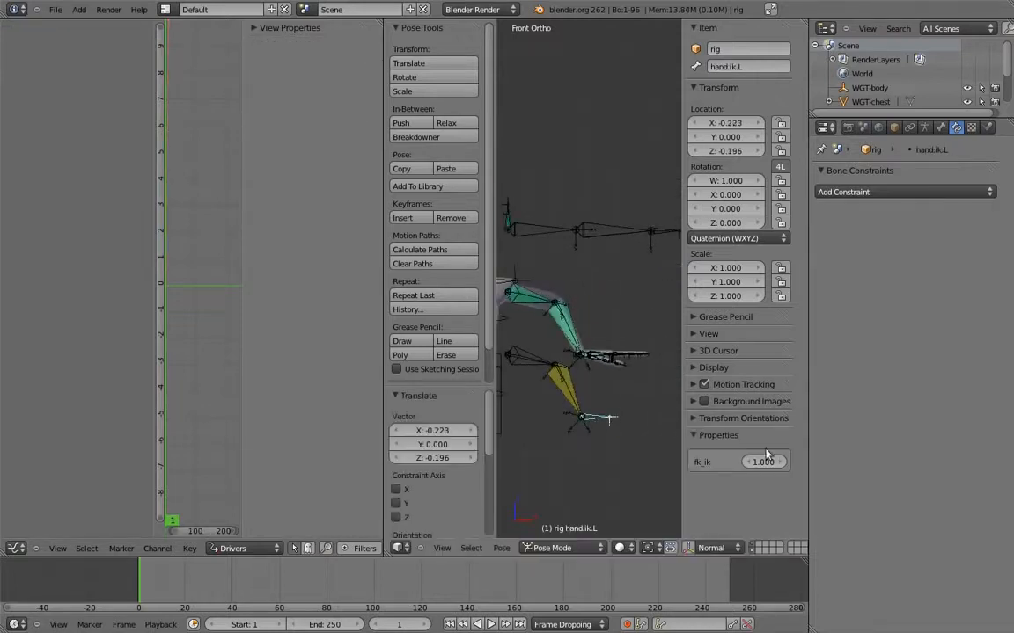
{"action": "left_click_drag", "start_coordinate": [880, 490], "coordinate": [329, 452]}
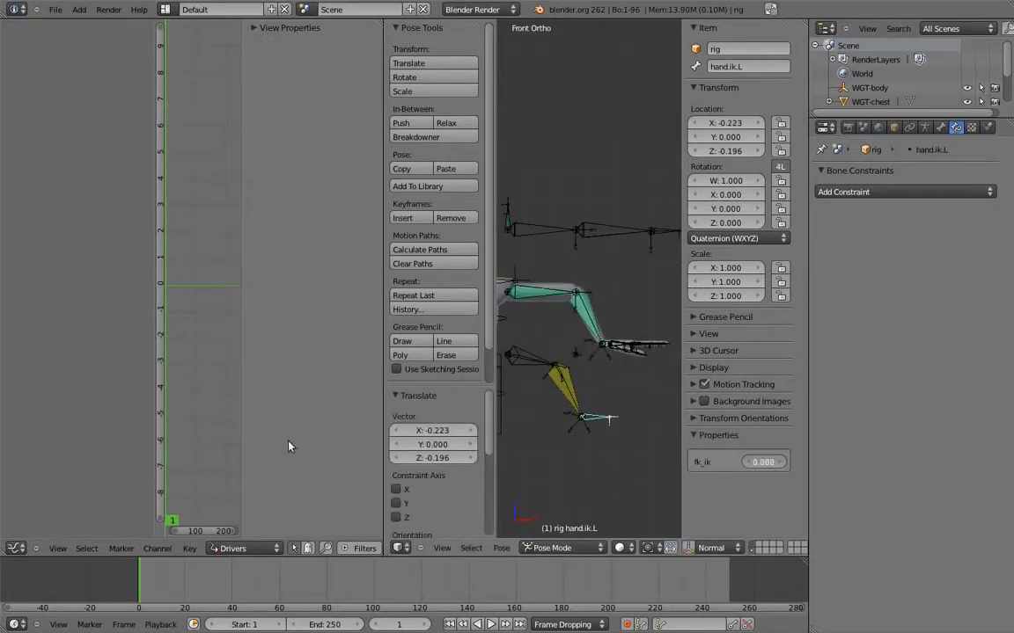
Copy the Influence driver from upper_arm.L's IK constraint and paste it onto the forearm's IK constraint Influence
{"action": "right_click", "coordinate": [532, 292]}
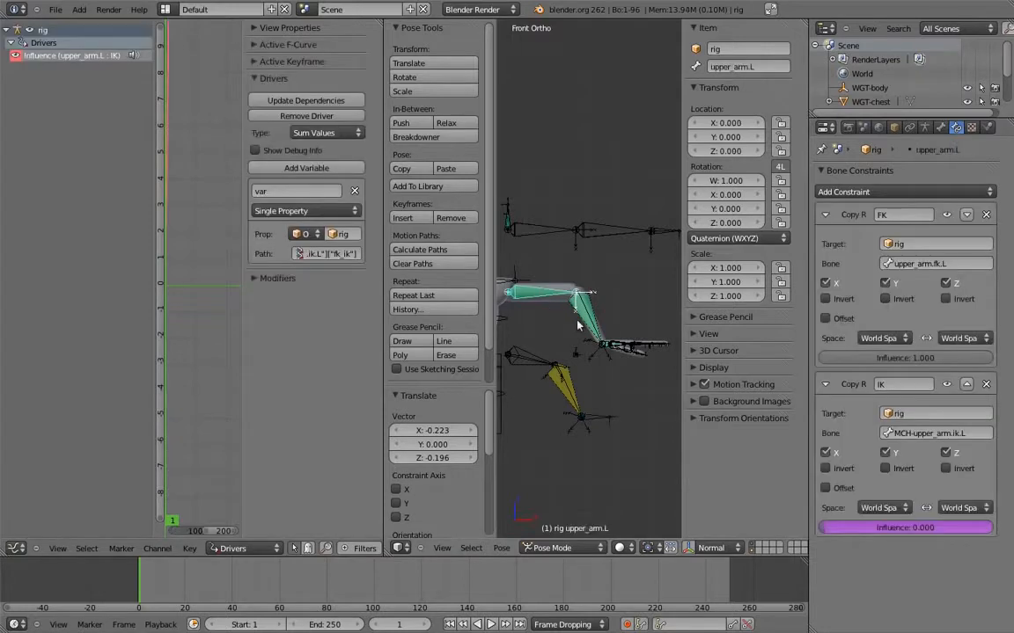
{"action": "right_click", "coordinate": [862, 528]}
{"action": "left_click", "coordinate": [778, 450]}
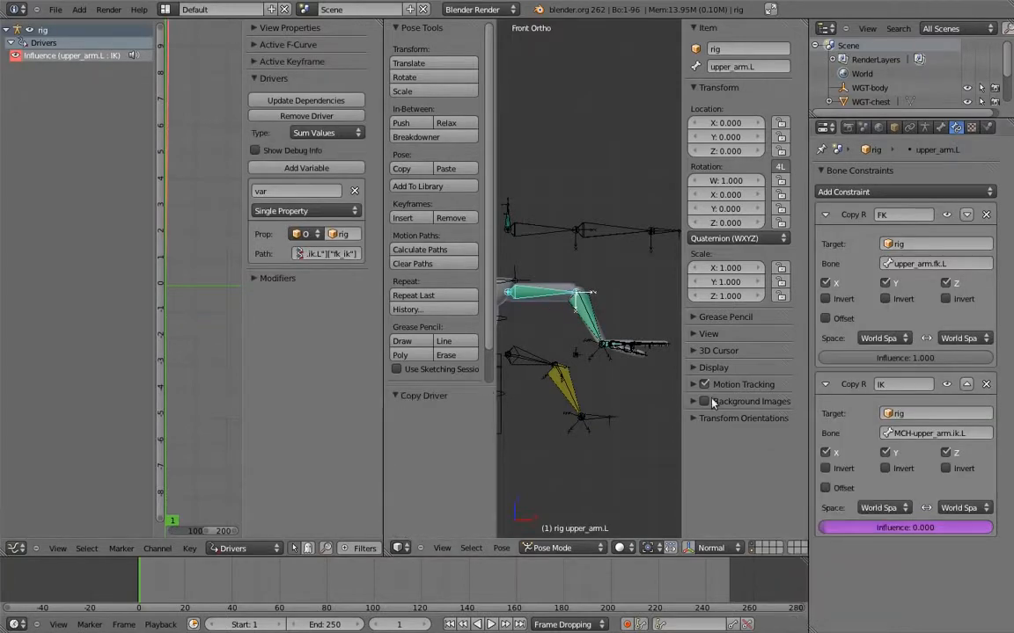
{"action": "right_click", "coordinate": [592, 316]}
{"action": "right_click", "coordinate": [831, 528]}
{"action": "left_click", "coordinate": [820, 490]}
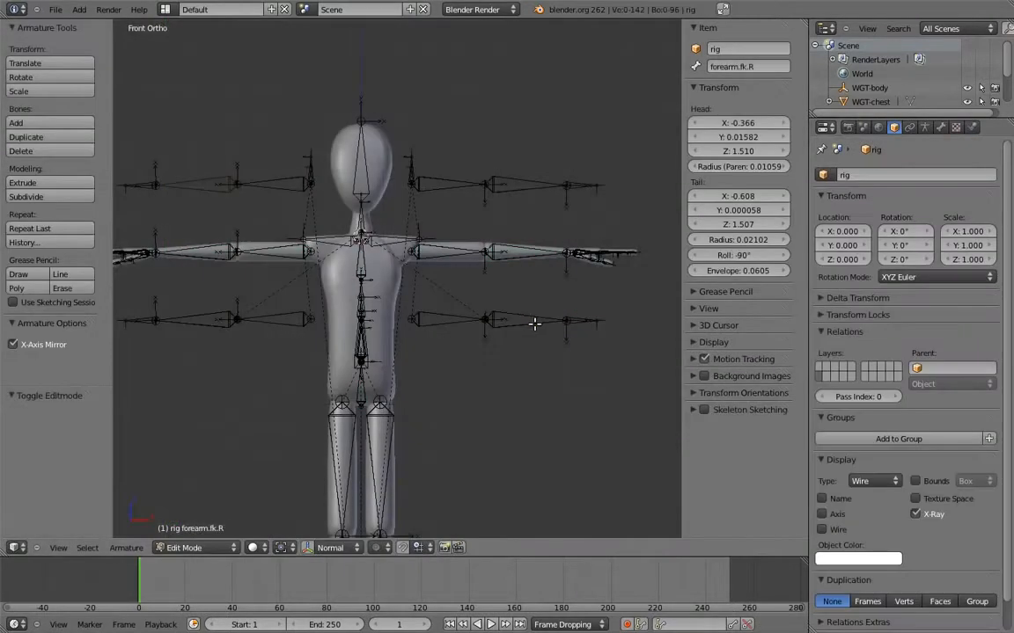
In Edit Mode, parent hand.ik.L and hand.ik.R to the root bone with Keep Offset
{"action": "middle_click_drag", "start_coordinate": [559, 359], "coordinate": [576, 354]}
{"action": "right_click", "coordinate": [582, 295]}
{"action": "middle_click_drag", "start_coordinate": [450, 338], "coordinate": [638, 314], "text": "shift"}
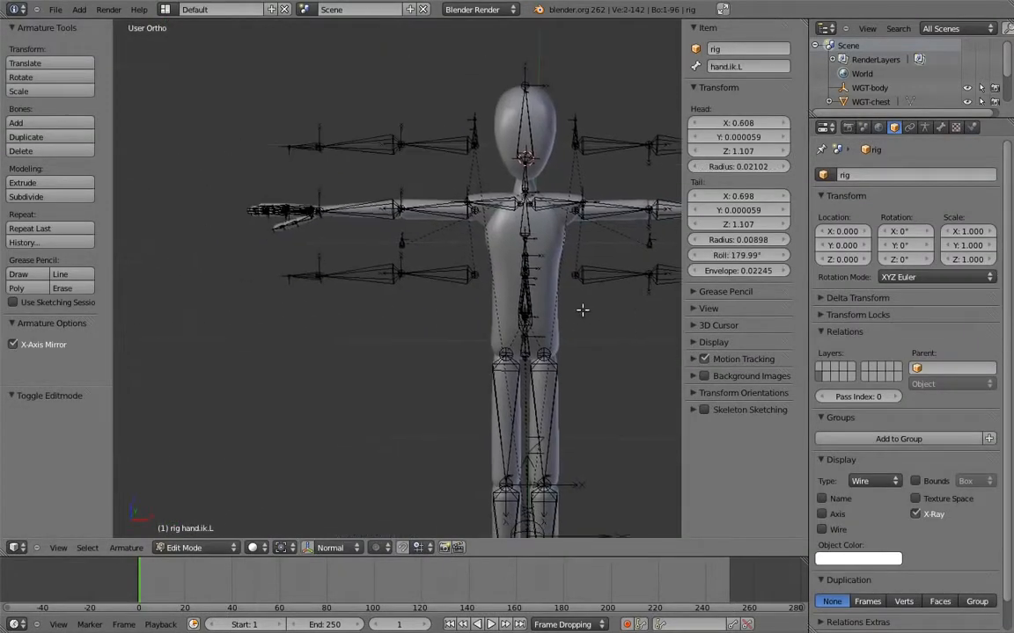
{"action": "middle_click_drag", "start_coordinate": [493, 303], "coordinate": [513, 368]}
{"action": "right_click", "coordinate": [513, 368]}
{"action": "key", "text": "ctrl+p"}
{"action": "left_click", "coordinate": [503, 374]}
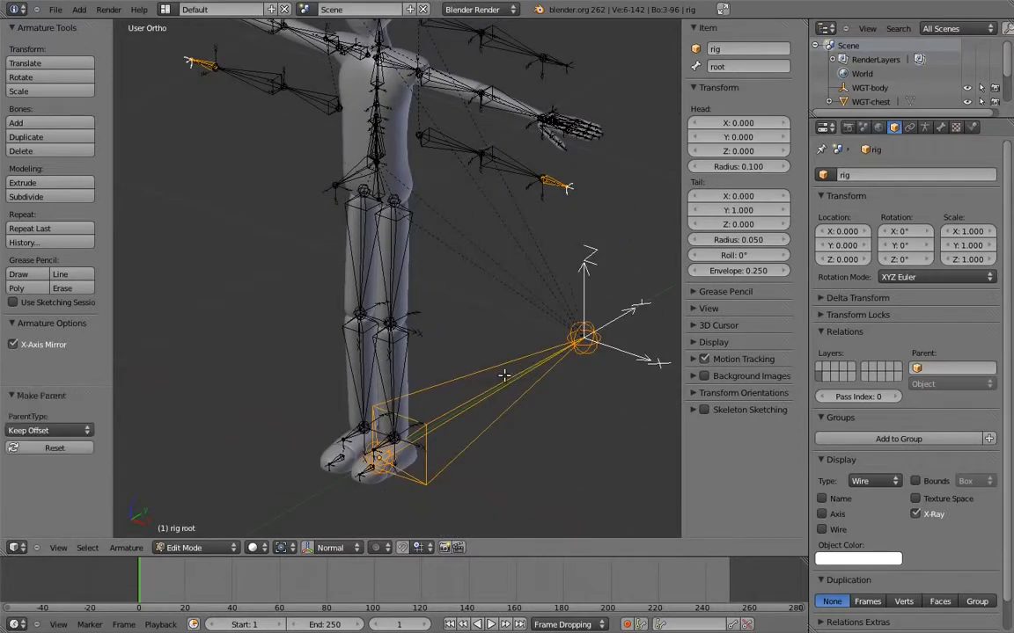
In Pose Mode, move the upper arm, forearm and hand FK control bones of both arms to bone layer 2
{"action": "middle_click_drag", "start_coordinate": [496, 269], "coordinate": [421, 345]}
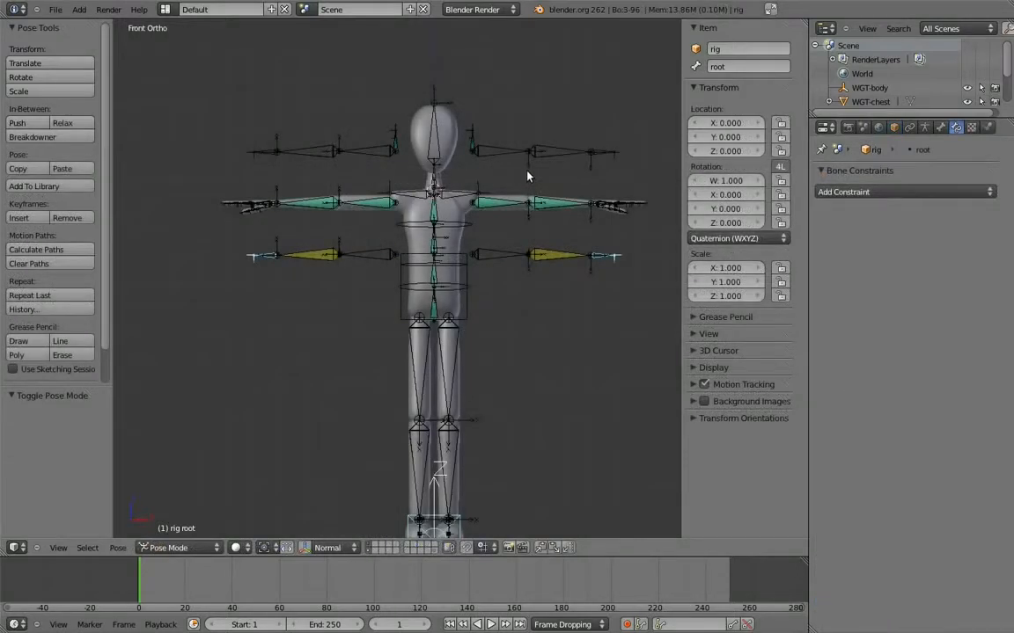
{"action": "middle_click_drag", "start_coordinate": [528, 176], "coordinate": [484, 233], "text": "shift"}
{"action": "middle_click_drag", "start_coordinate": [484, 233], "coordinate": [385, 362], "text": "ctrl"}
{"action": "right_click", "coordinate": [447, 225]}
{"action": "right_click", "coordinate": [557, 227], "text": "shift"}
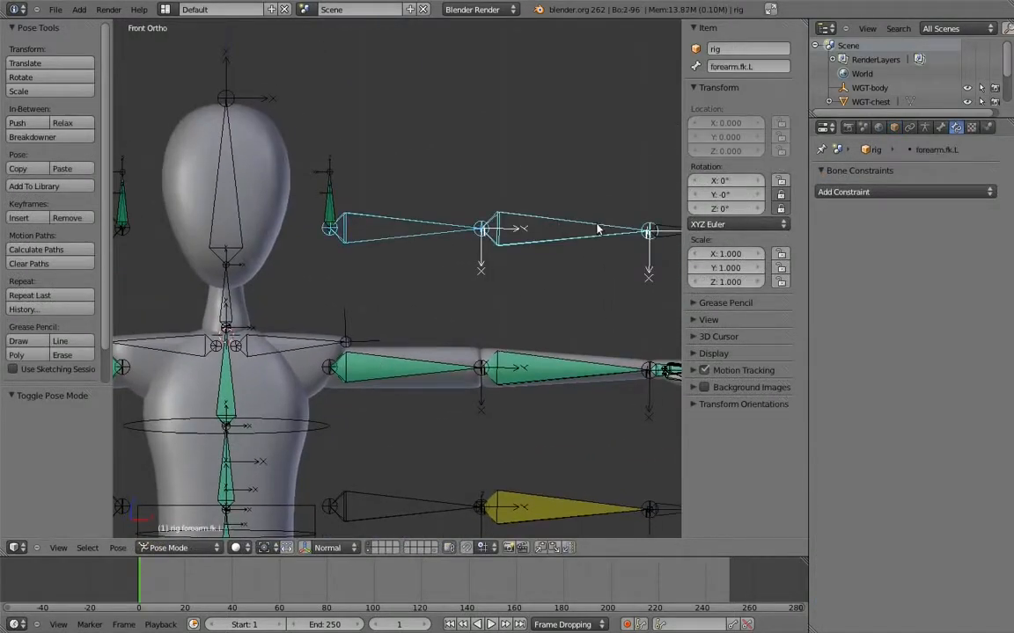
{"action": "middle_click_drag", "start_coordinate": [649, 231], "coordinate": [585, 232], "text": "shift"}
{"action": "right_click", "coordinate": [609, 228], "text": "shift"}
{"action": "middle_click_drag", "start_coordinate": [188, 195], "coordinate": [669, 210], "text": "shift"}
{"action": "right_click", "coordinate": [447, 241], "text": "shift"}
{"action": "right_click", "coordinate": [321, 244], "text": "shift"}
{"action": "right_click", "coordinate": [192, 247], "text": "shift"}
{"action": "middle_click_drag", "start_coordinate": [513, 278], "coordinate": [475, 233], "text": "shift"}
{"action": "key", "text": "m"}
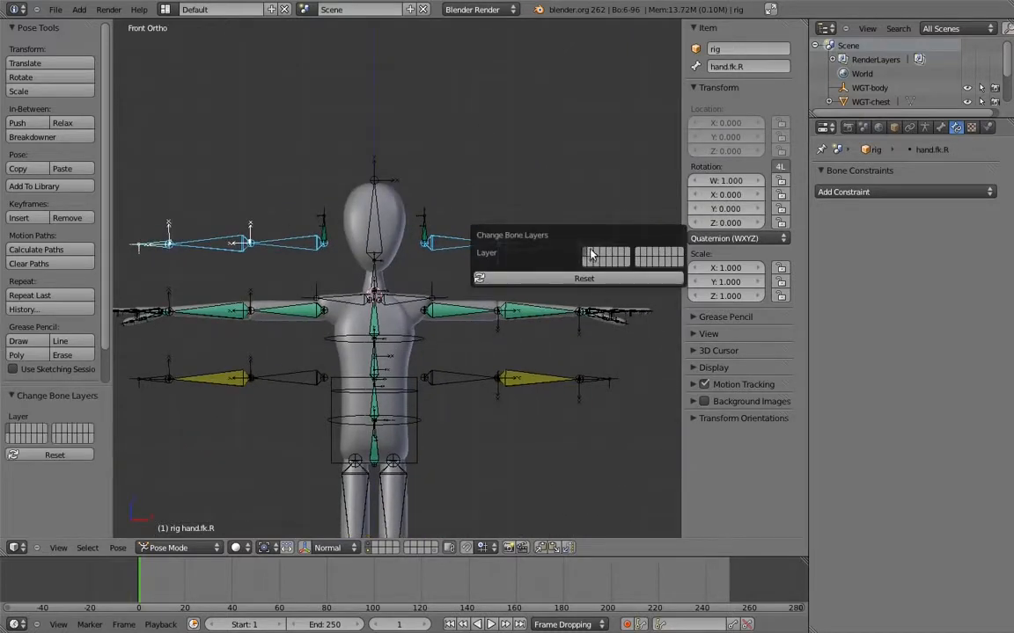
{"action": "left_click", "coordinate": [591, 253]}
Move the IK hand controls and IK elbow targets of both arms to bone layer 3
{"action": "middle_click_drag", "start_coordinate": [533, 327], "coordinate": [591, 262], "text": "shift"}
{"action": "middle_click_drag", "start_coordinate": [591, 262], "coordinate": [392, 292], "text": "shift"}
{"action": "middle_click_drag", "start_coordinate": [568, 275], "coordinate": [542, 312]}
{"action": "right_click", "coordinate": [561, 296]}
{"action": "right_click", "coordinate": [442, 231]}
{"action": "middle_click_drag", "start_coordinate": [442, 231], "coordinate": [490, 247]}
{"action": "right_click", "coordinate": [234, 289]}
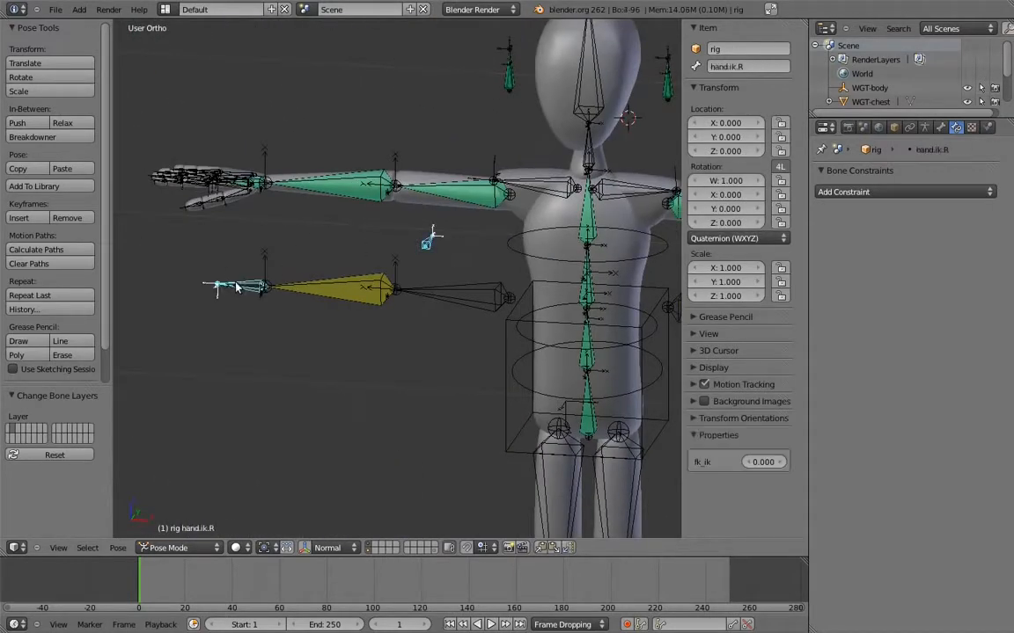
{"action": "key", "text": "m"}
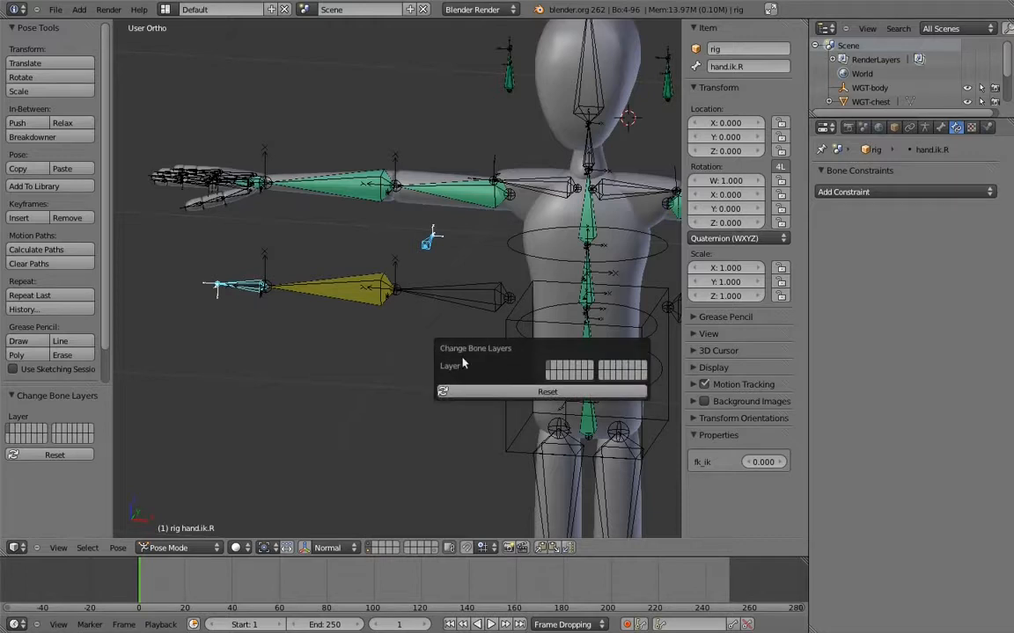
{"action": "left_click", "coordinate": [561, 369]}
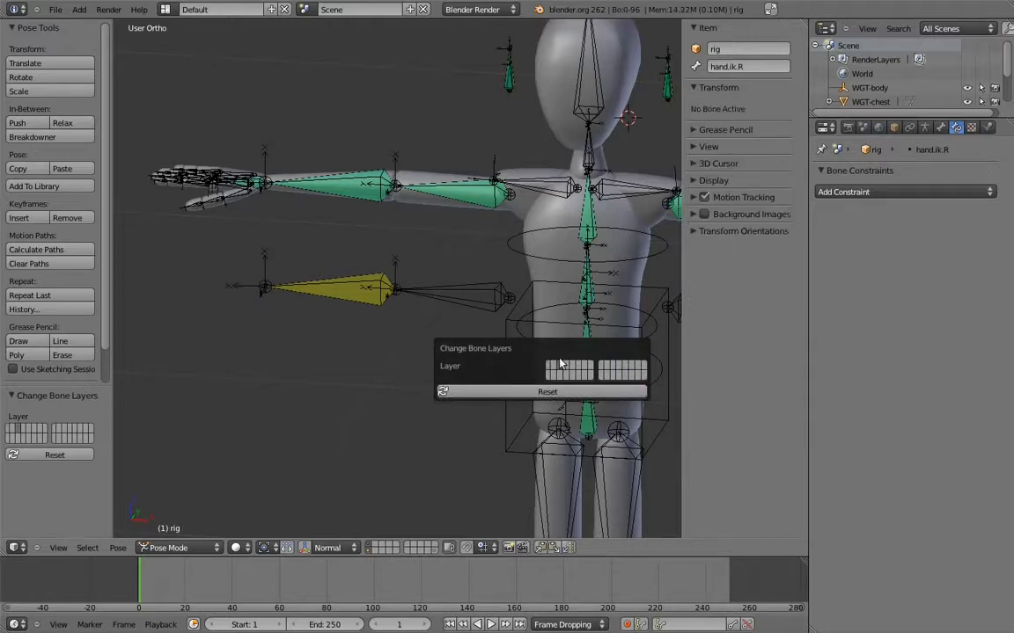
Move the upper_arm, forearm and hand deform bones of both arms to bone layer 32 and hide that armature layer
{"action": "left_click", "coordinate": [922, 129]}
{"action": "middle_click_drag", "start_coordinate": [529, 259], "coordinate": [402, 266], "text": "shift"}
{"action": "scroll", "coordinate": [458, 254], "scroll_direction": "down", "scroll_amount": 2}
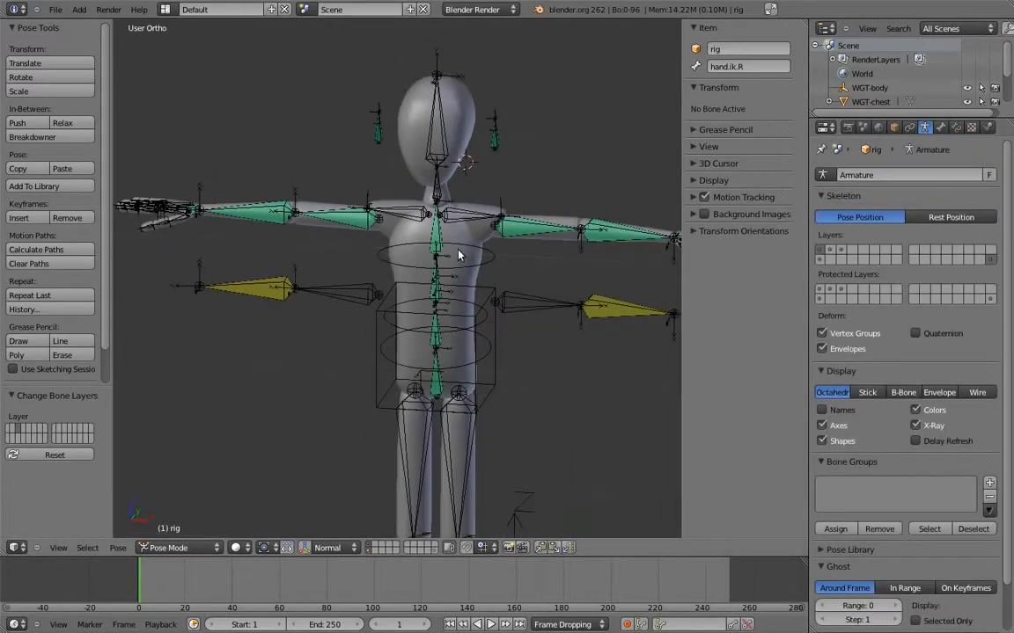
{"action": "key", "text": "KP_1"}
{"action": "scroll", "coordinate": [472, 231], "scroll_direction": "down", "scroll_amount": 1}
{"action": "middle_click_drag", "start_coordinate": [486, 262], "coordinate": [464, 232], "text": "shift"}
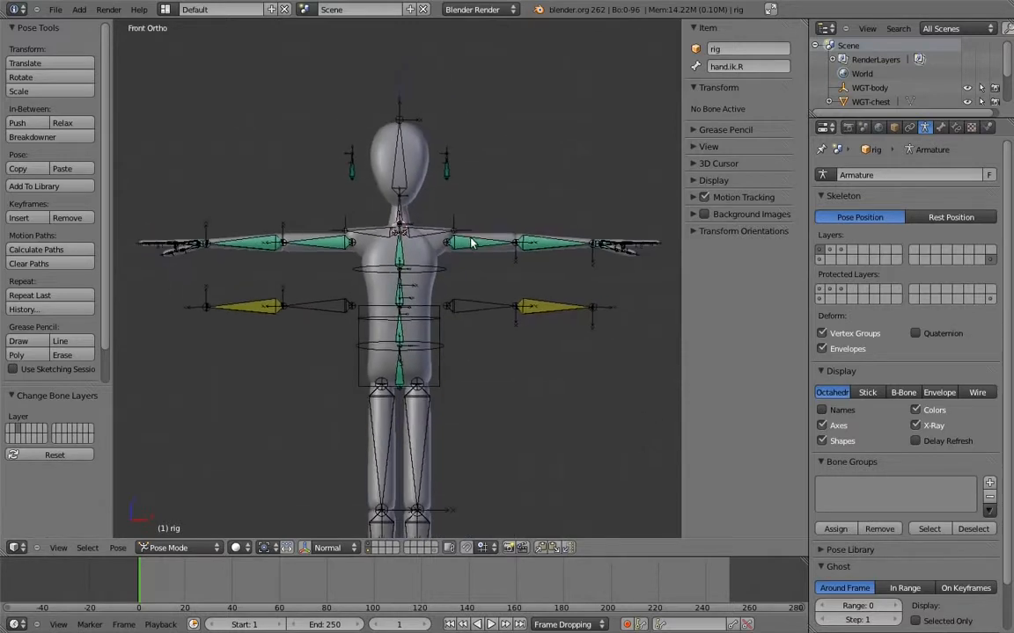
{"action": "right_click", "coordinate": [474, 243]}
{"action": "right_click", "coordinate": [517, 245]}
{"action": "right_click", "coordinate": [312, 243], "text": "shift"}
{"action": "right_click", "coordinate": [266, 244], "text": "shift"}
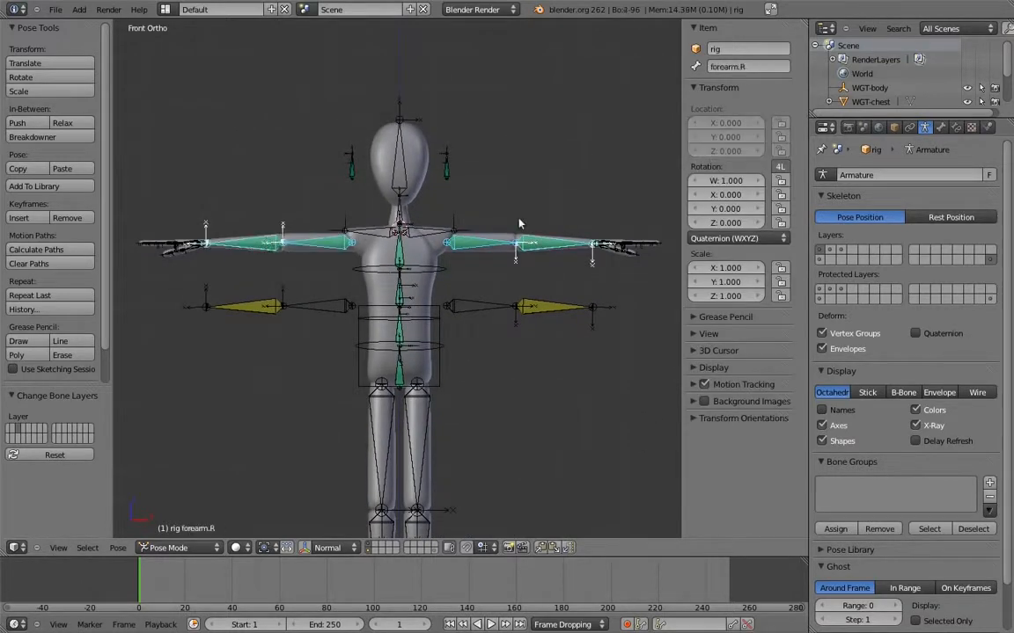
{"action": "middle_click_drag", "start_coordinate": [661, 231], "coordinate": [425, 237], "text": "shift"}
{"action": "scroll", "coordinate": [422, 238], "scroll_direction": "up", "scroll_amount": 10}
{"action": "middle_click_drag", "start_coordinate": [179, 88], "coordinate": [374, 210], "text": "shift"}
{"action": "right_click", "coordinate": [373, 209], "text": "shift"}
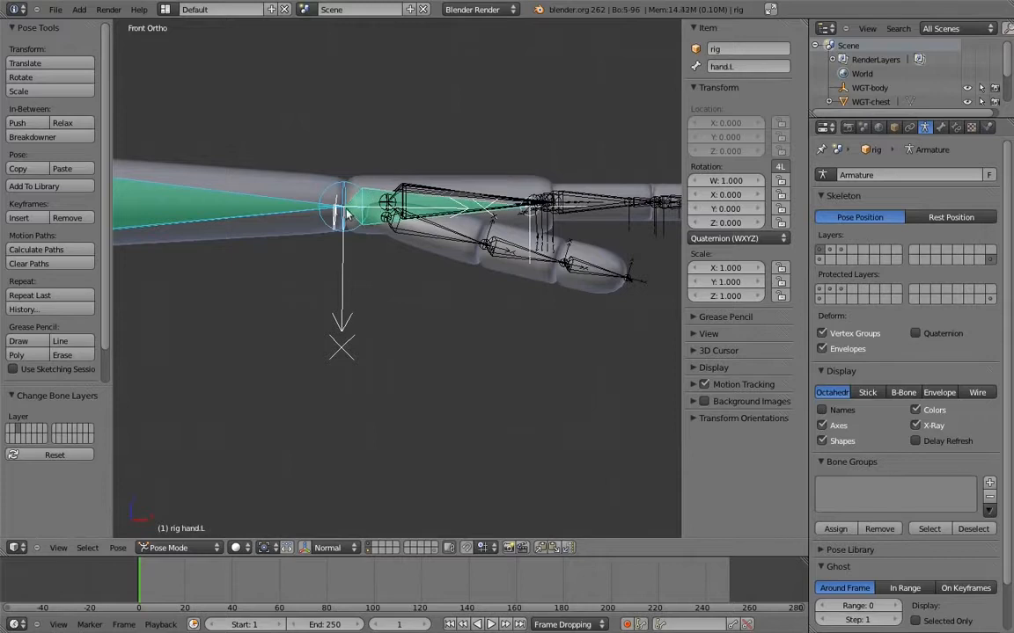
{"action": "middle_click_drag", "start_coordinate": [194, 271], "coordinate": [436, 321], "text": "shift"}
{"action": "scroll", "coordinate": [436, 321], "scroll_direction": "down", "scroll_amount": 7}
{"action": "middle_click_drag", "start_coordinate": [176, 211], "coordinate": [826, 236], "text": "shift"}
{"action": "scroll", "coordinate": [430, 325], "scroll_direction": "up", "scroll_amount": 6}
{"action": "middle_click_drag", "start_coordinate": [430, 325], "coordinate": [387, 263], "text": "shift"}
{"action": "right_click", "coordinate": [417, 286], "text": "shift"}
{"action": "scroll", "coordinate": [569, 236], "scroll_direction": "down", "scroll_amount": 1}
{"action": "scroll", "coordinate": [569, 236], "scroll_direction": "down", "scroll_amount": 6}
{"action": "middle_click_drag", "start_coordinate": [570, 236], "coordinate": [466, 241], "text": "shift"}
{"action": "key", "text": "m"}
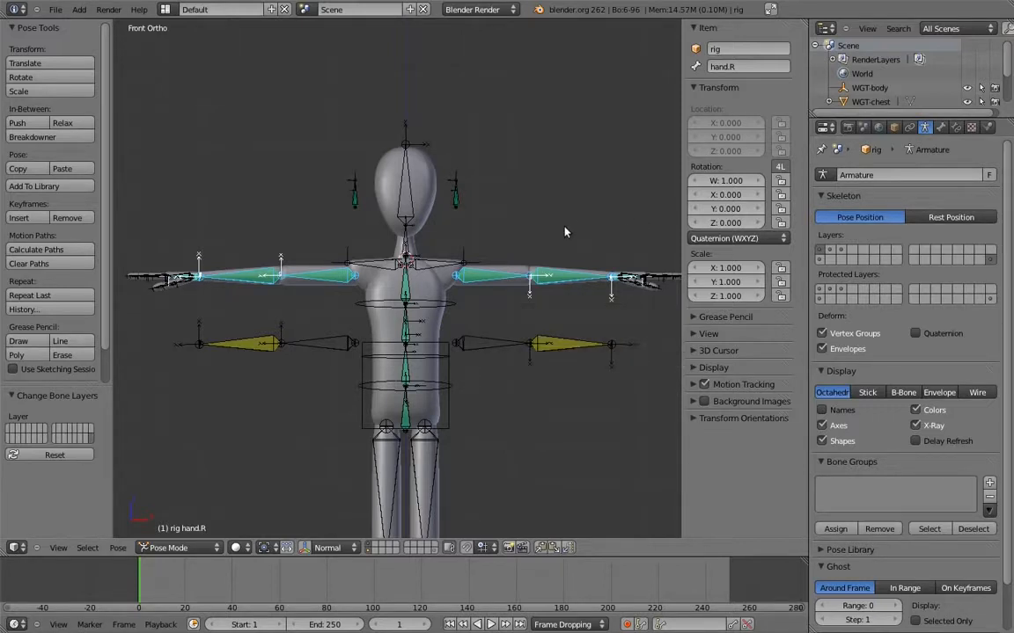
{"action": "left_click", "coordinate": [993, 263], "text": "shift"}
Move the MCH-arm_socket bones of both sides to bone layer 18
{"action": "mouse_move", "coordinate": [549, 239]}
{"action": "middle_mouse_down"}
{"action": "mouse_move", "coordinate": [530, 331]}
{"action": "mouse_move", "coordinate": [512, 343]}
{"action": "mouse_move", "coordinate": [547, 251]}
{"action": "middle_mouse_up"}
{"action": "key", "text": "KP_1"}
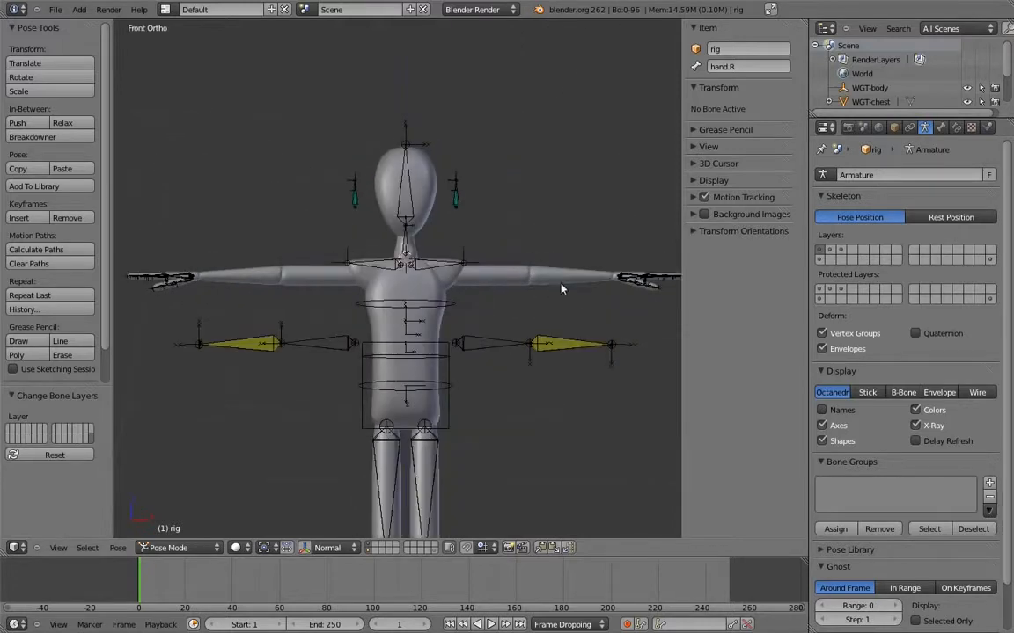
{"action": "right_click", "coordinate": [452, 190]}
{"action": "key", "text": "b"}
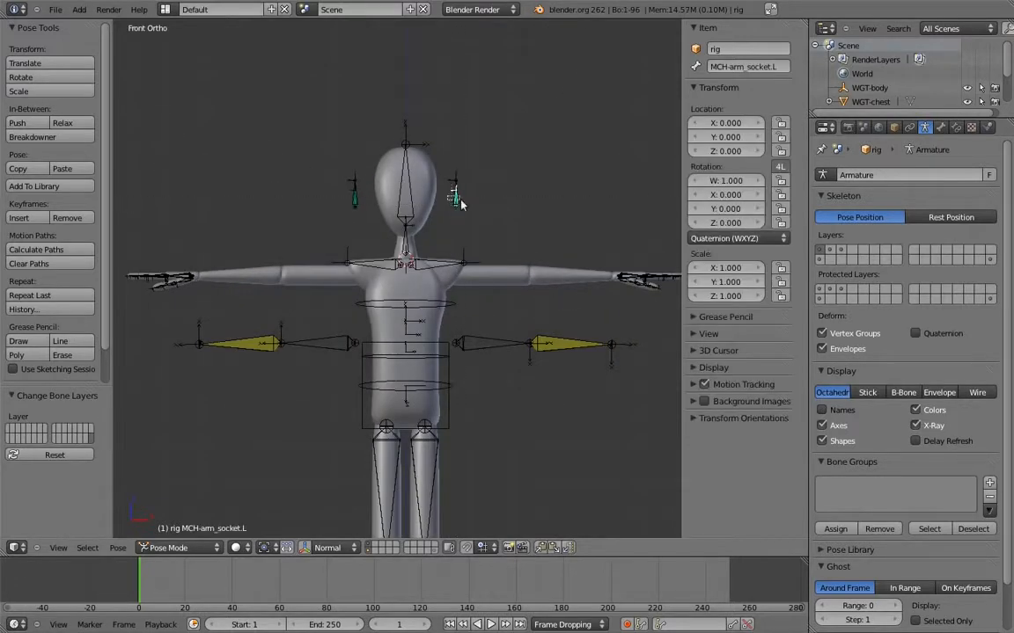
{"action": "left_click_drag", "start_coordinate": [343, 186], "coordinate": [361, 199]}
{"action": "key", "text": "m"}
{"action": "left_click", "coordinate": [524, 287]}
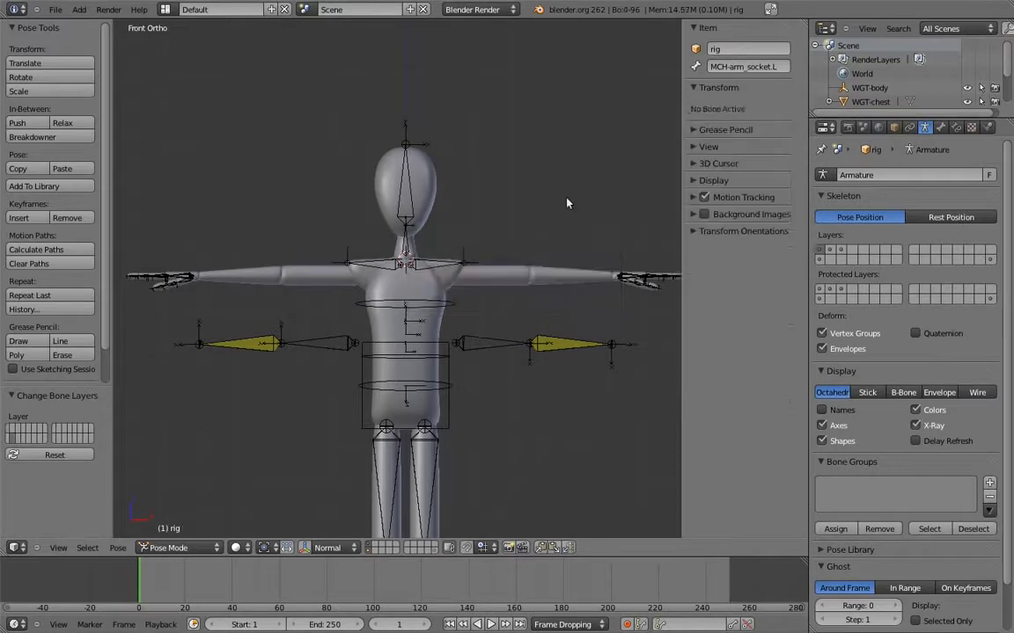
Move the remaining IK mechanism upper arm and forearm bones of both arms to bone layer 19
{"action": "right_click", "coordinate": [481, 346]}
{"action": "key", "text": "b"}
{"action": "left_click_drag", "start_coordinate": [226, 330], "coordinate": [318, 376]}
{"action": "key", "text": "m"}
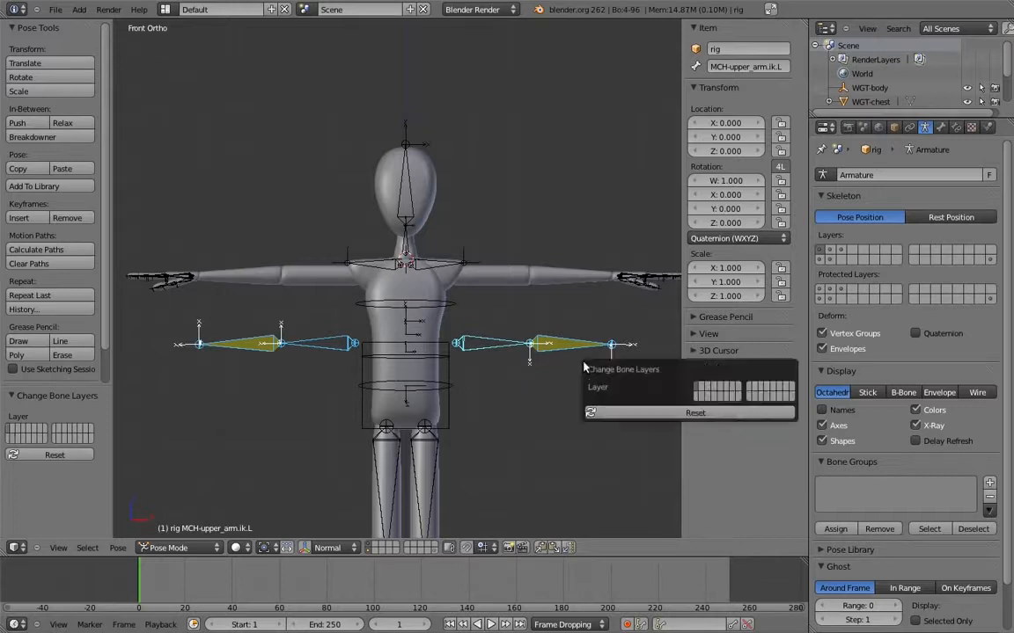
{"action": "left_click", "coordinate": [709, 400]}
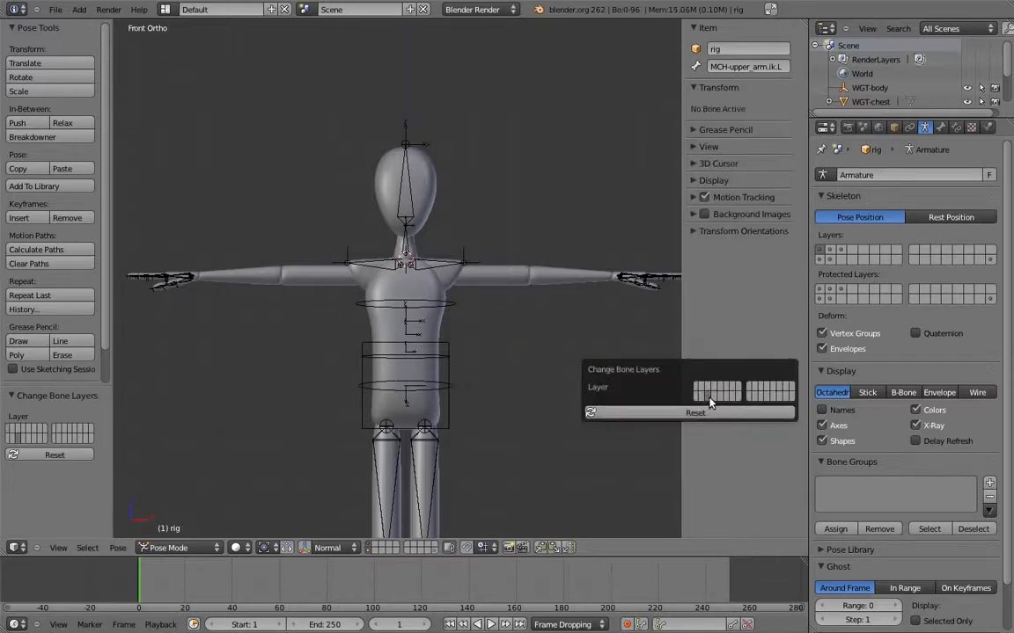
Check the new arm layers one by one, then show only armature layers 2, 3, 18, 19 and 32 together
{"action": "left_click", "coordinate": [829, 252]}
{"action": "left_click", "coordinate": [832, 260]}
{"action": "left_click", "coordinate": [843, 254]}
{"action": "left_click", "coordinate": [843, 260]}
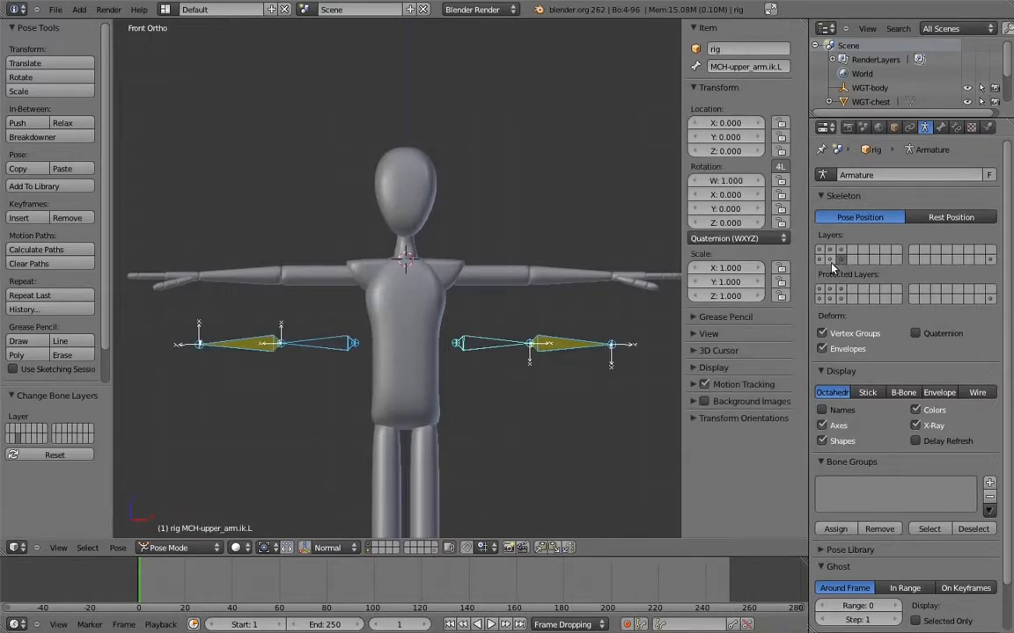
{"action": "left_click", "coordinate": [830, 261], "text": "shift"}
{"action": "left_click", "coordinate": [831, 252], "text": "shift"}
{"action": "left_click", "coordinate": [841, 252], "text": "shift"}
{"action": "left_click", "coordinate": [988, 259], "text": "shift"}
{"action": "middle_click_drag", "start_coordinate": [497, 180], "coordinate": [496, 209], "text": "shift"}
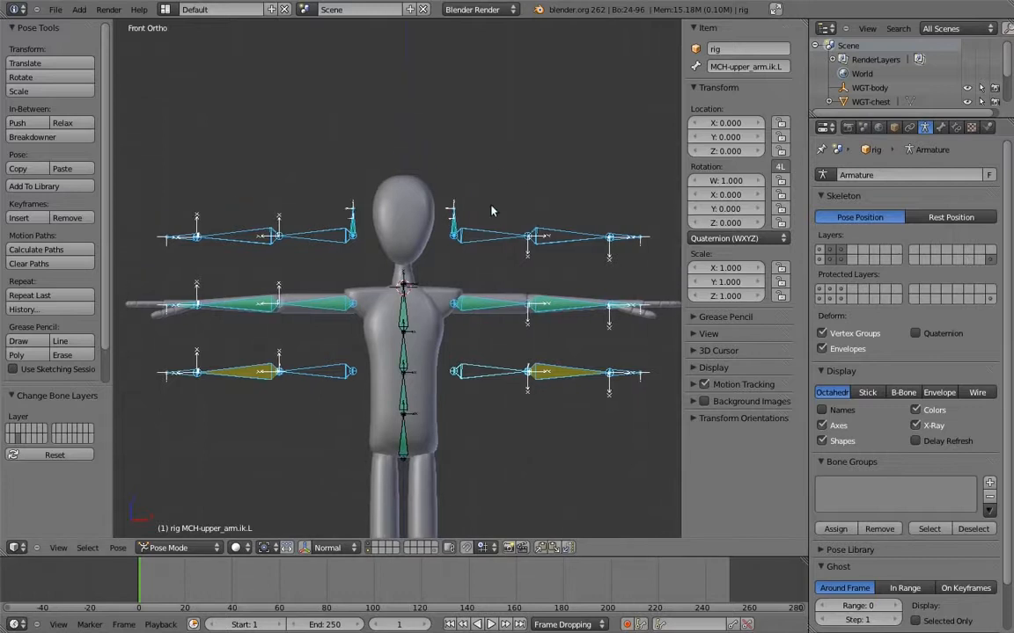
In Edit Mode, move the left FK arm chain and MCH-arm_socket.L down 0.2 along Z onto the deform arm
{"action": "right_click", "coordinate": [483, 235]}
{"action": "key", "text": "Tab"}
{"action": "key", "text": "b"}
{"action": "left_click_drag", "start_coordinate": [448, 188], "coordinate": [616, 246]}
{"action": "key", "text": "g"}
{"action": "key", "text": "z"}
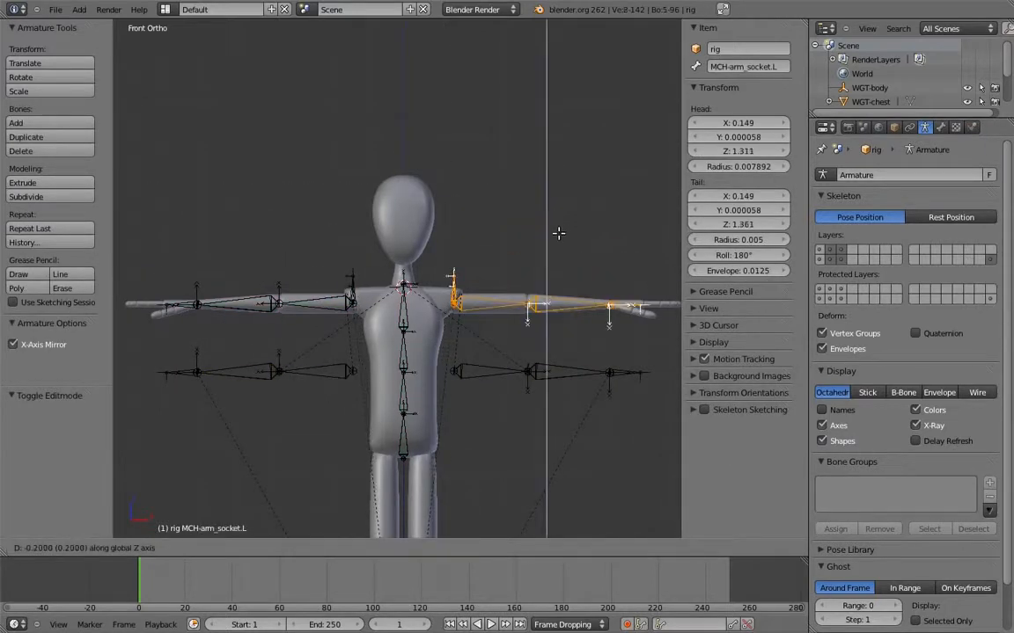
{"action": "left_click", "coordinate": [558, 234]}
Move the left IK arm chain up 0.2 along Z onto the deform arm
{"action": "right_click", "coordinate": [482, 366]}
{"action": "key", "text": "b"}
{"action": "left_click_drag", "start_coordinate": [470, 354], "coordinate": [645, 399]}
{"action": "key", "text": "g"}
{"action": "key", "text": "z"}
{"action": "left_click", "coordinate": [592, 356]}
In Pose Mode, set the rotation mode of thumb.01.L and thumb.02.L to YZX Euler
{"action": "scroll", "coordinate": [586, 344], "scroll_direction": "up", "scroll_amount": 3}
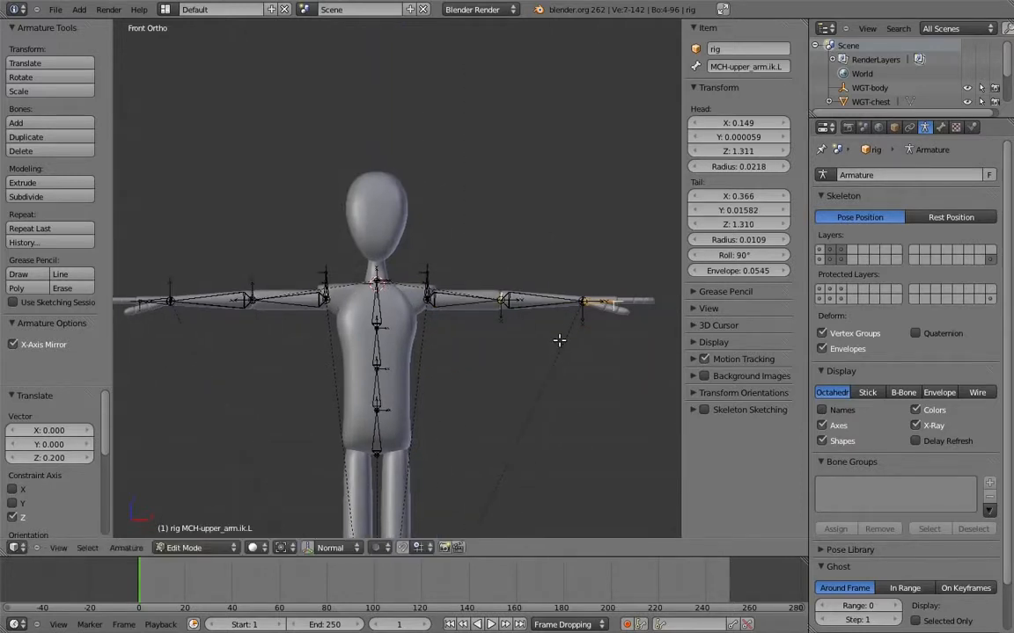
{"action": "key", "text": "ctrl+Tab"}
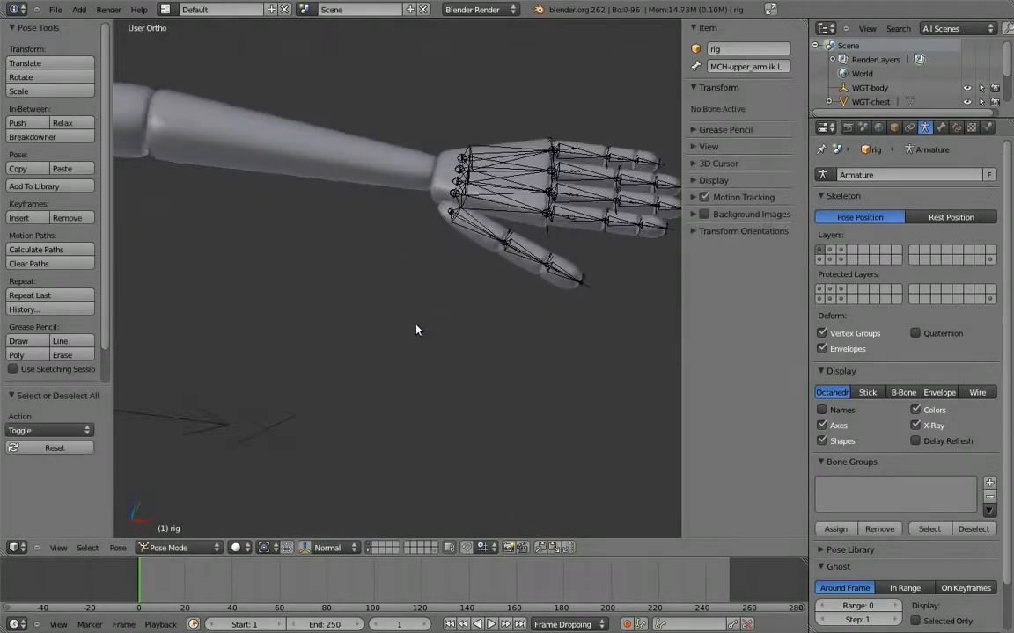
{"action": "middle_click_drag", "start_coordinate": [418, 330], "coordinate": [458, 322]}
{"action": "scroll", "coordinate": [432, 298], "scroll_direction": "up", "scroll_amount": 1}
{"action": "right_click", "coordinate": [369, 286]}
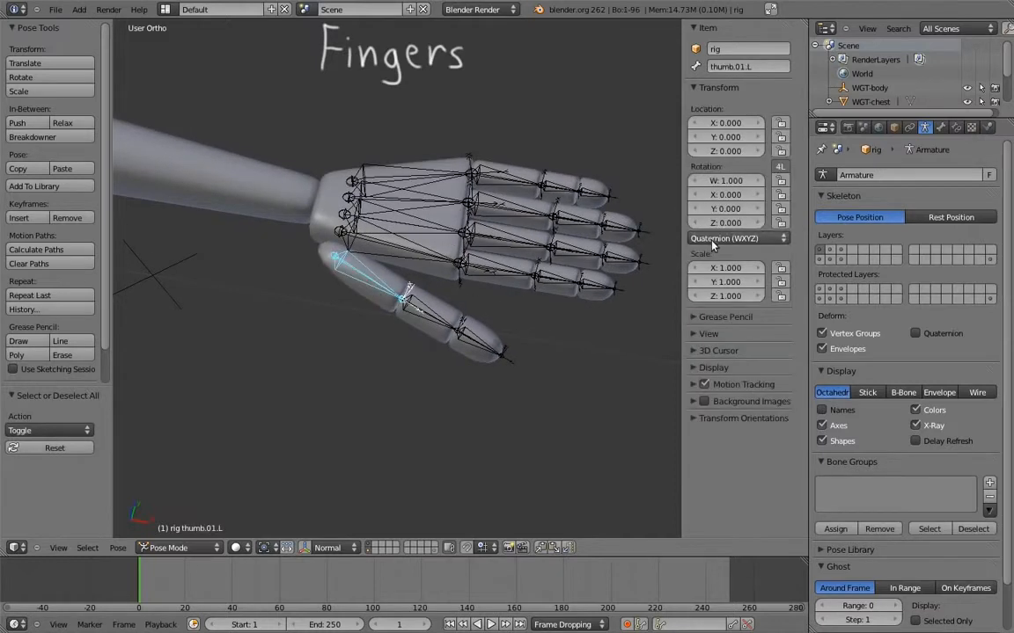
{"action": "left_click", "coordinate": [739, 239]}
{"action": "left_click", "coordinate": [720, 165]}
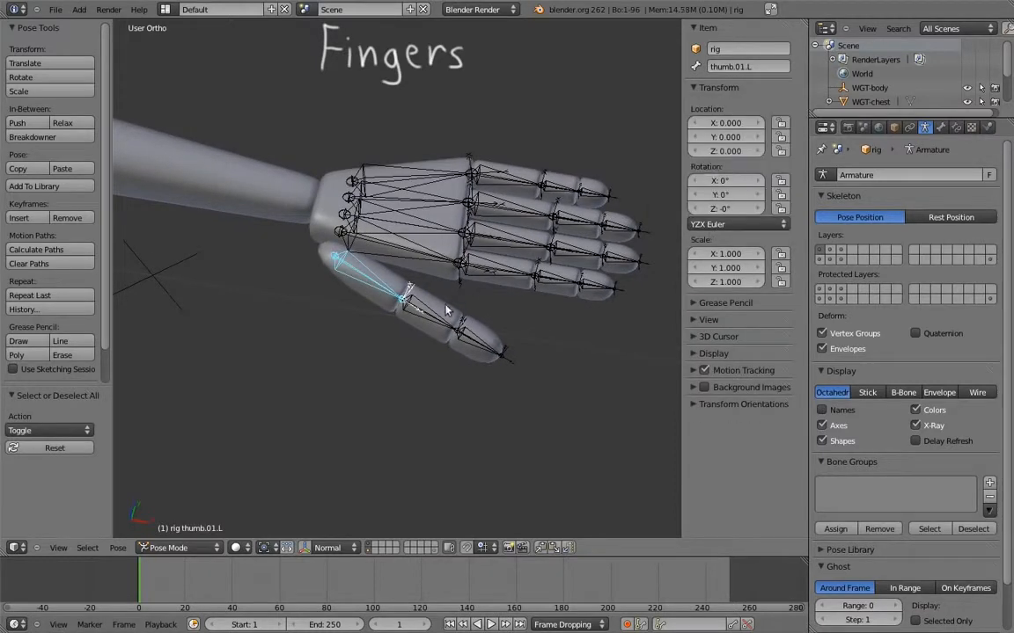
{"action": "right_click", "coordinate": [435, 308]}
{"action": "left_click", "coordinate": [723, 239]}
{"action": "left_click", "coordinate": [708, 162]}
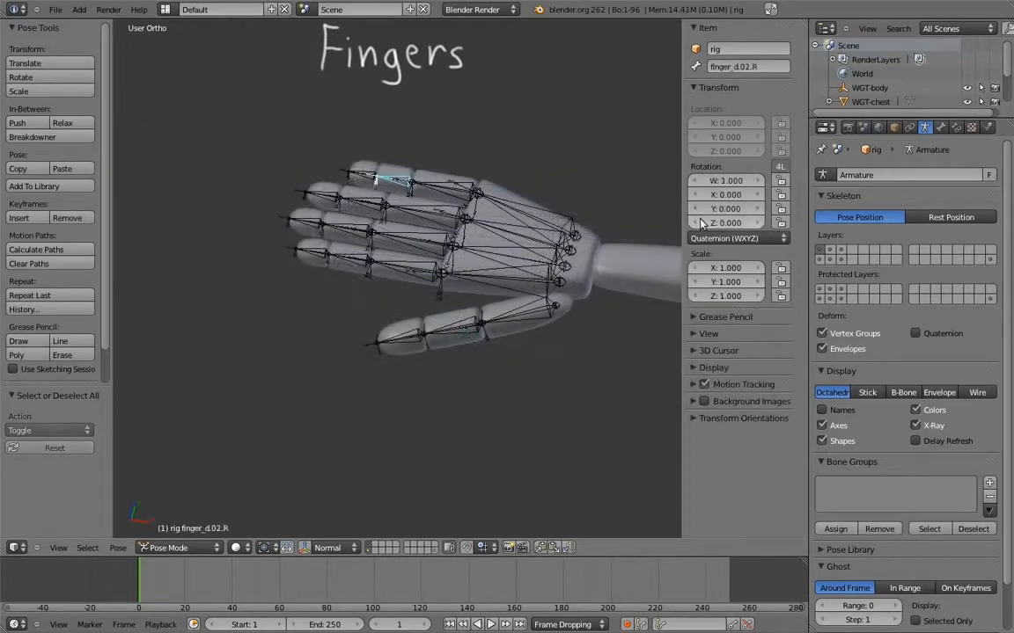
Set the rotation mode of the remaining finger bones, including finger_d.02.R and finger_d.03.R, to YZX Euler
{"action": "left_click", "coordinate": [730, 225]}
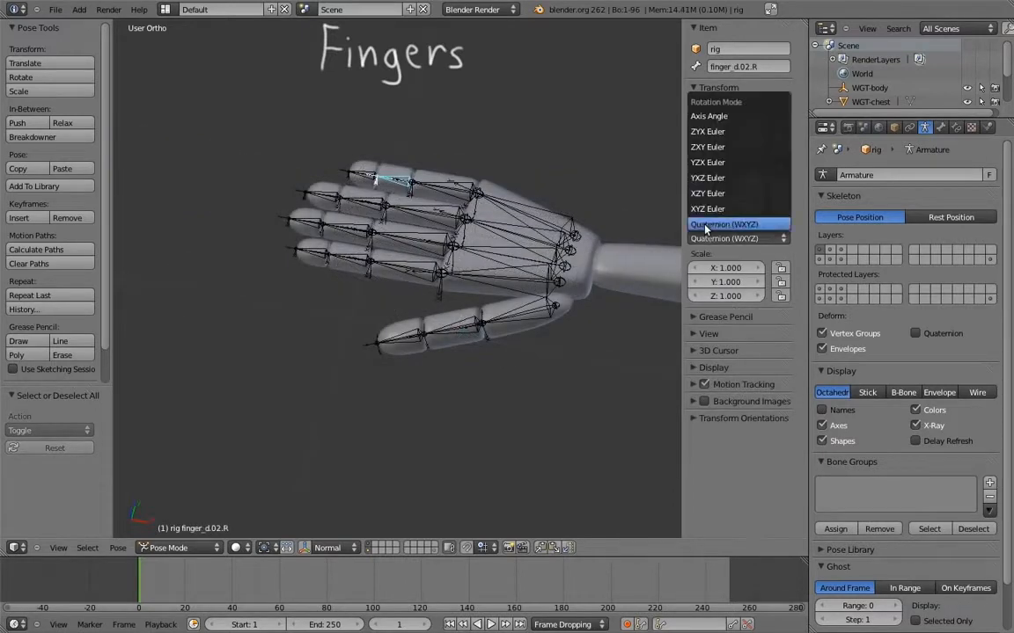
{"action": "left_click", "coordinate": [719, 163]}
{"action": "right_click", "coordinate": [359, 174]}
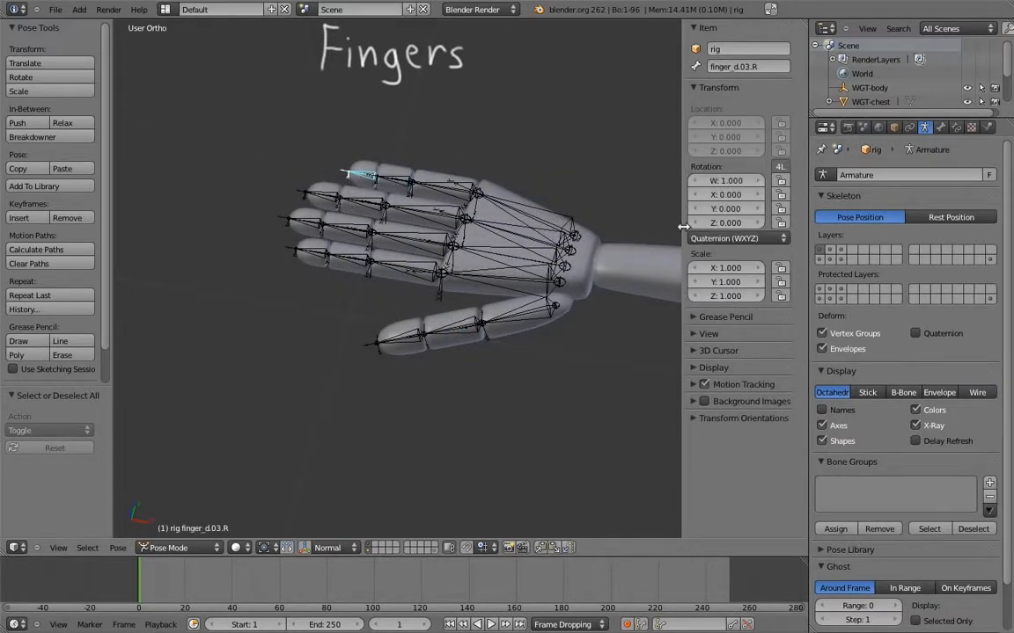
{"action": "left_click", "coordinate": [730, 225]}
{"action": "left_click", "coordinate": [720, 165]}
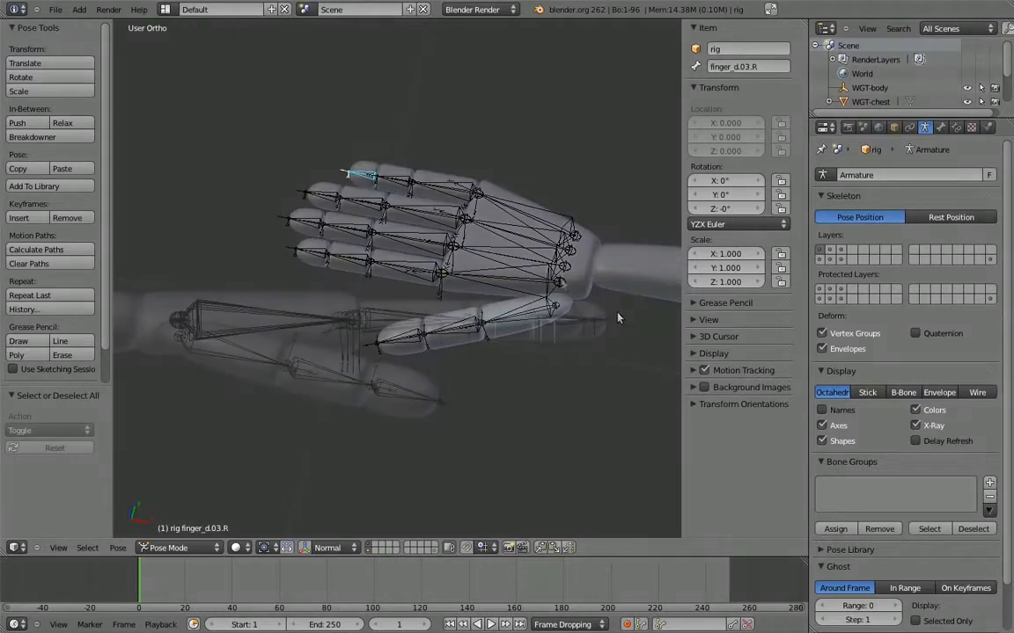
At frame 1, rotate the second and third finger and thumb bones backward, with thumb.03.L at -120° about local X
{"action": "key", "text": "r"}
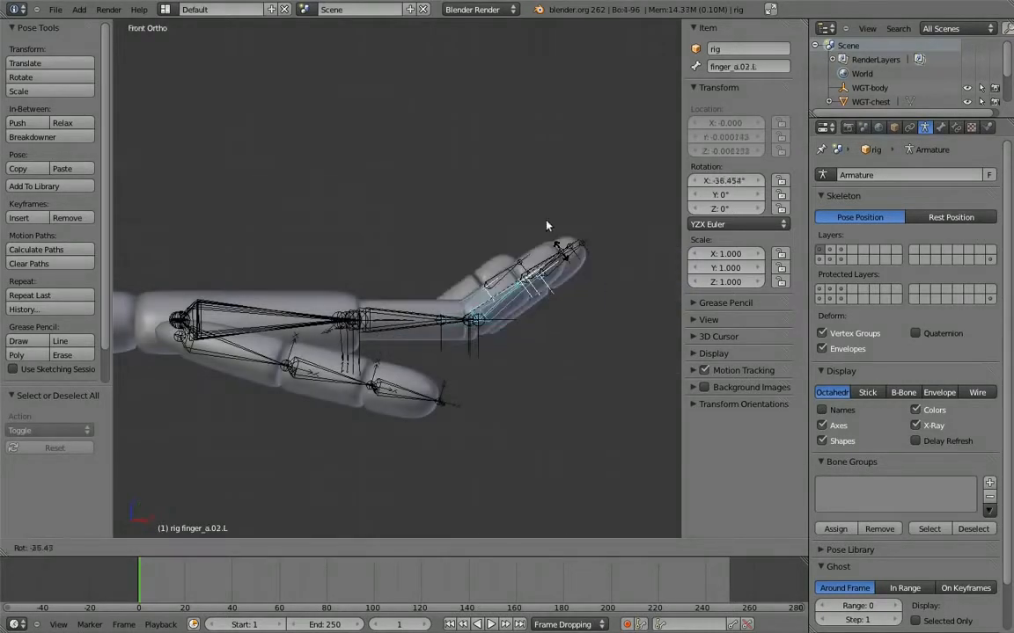
{"action": "key", "text": "r"}
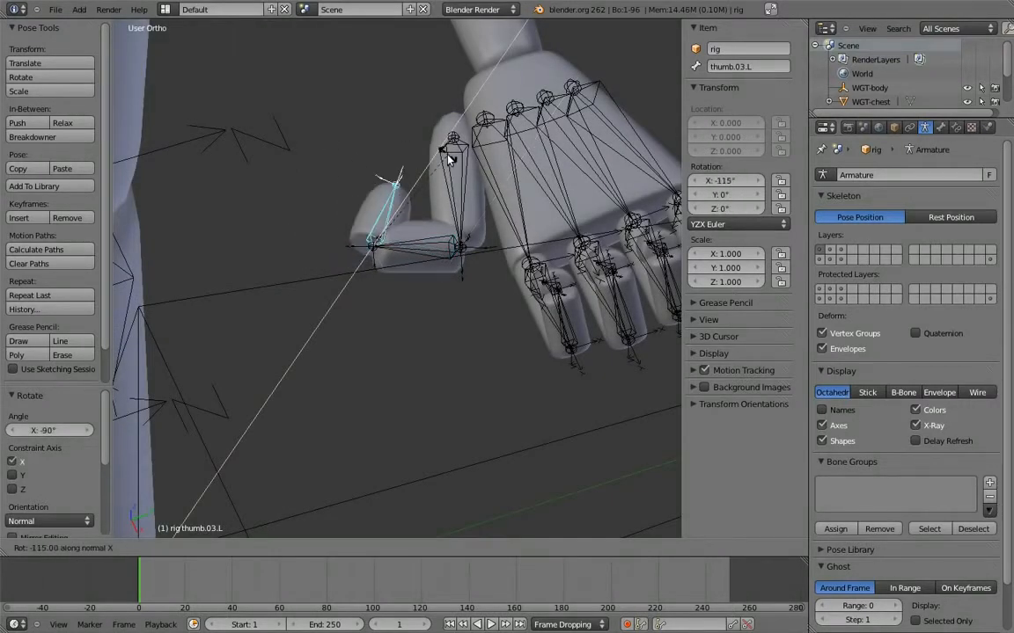
{"action": "left_click", "coordinate": [457, 185]}
{"action": "key", "text": "KP_1"}
{"action": "key", "text": "a"}
At frame 11, clear the pose's rotation and keyframe the straightened second and third finger and thumb bones
{"action": "key", "text": "Up"}
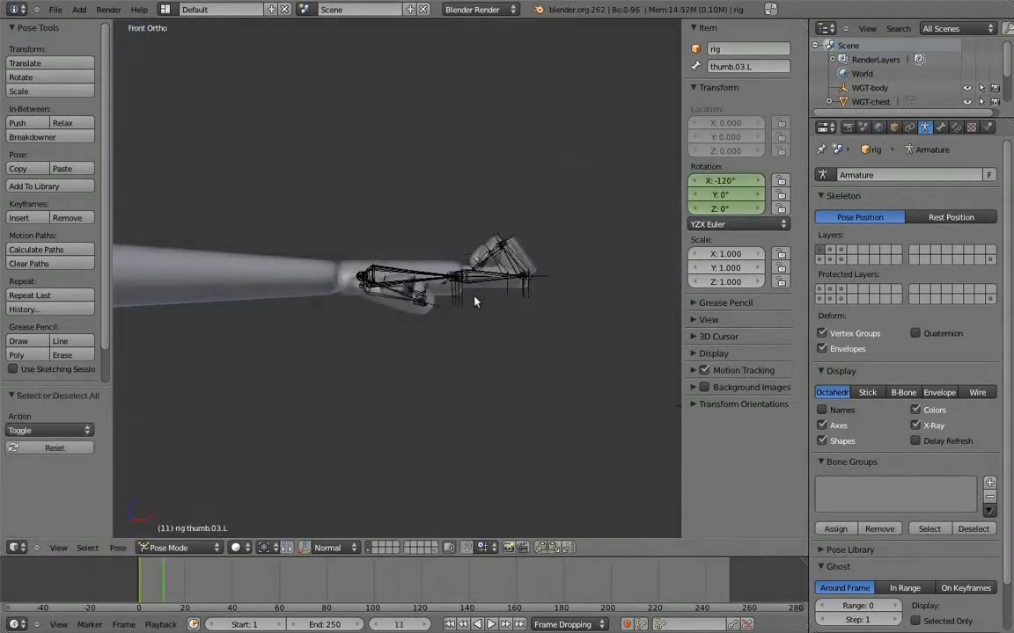
{"action": "key", "text": "a"}
{"action": "key", "text": "alt+r"}
{"action": "key", "text": "a"}
{"action": "middle_click_drag", "start_coordinate": [454, 315], "coordinate": [510, 312], "text": "shift"}
{"action": "key", "text": "a"}
{"action": "key", "text": "i"}
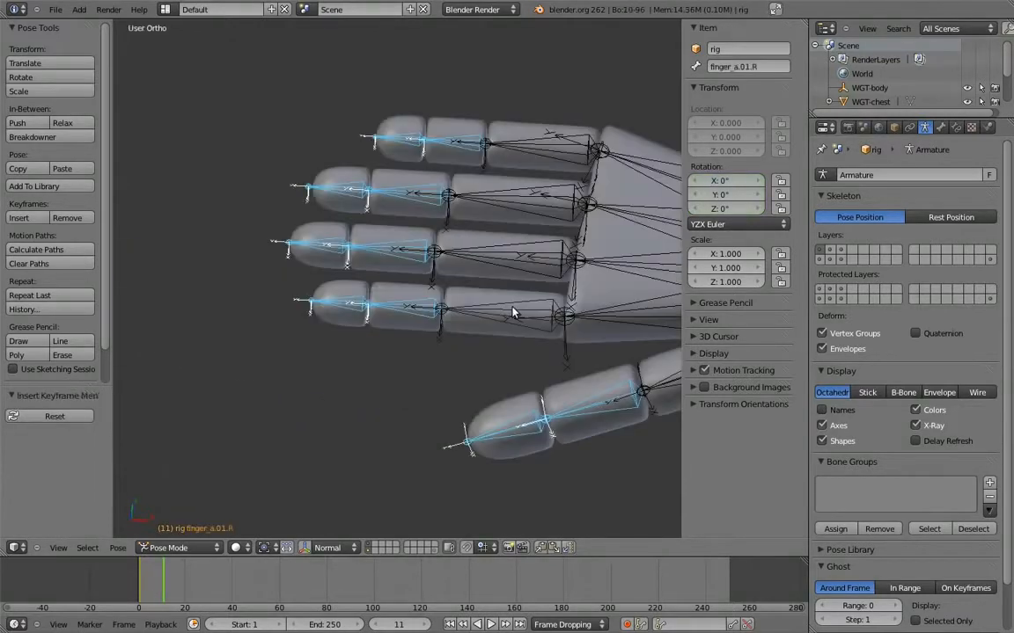
{"action": "left_click", "coordinate": [508, 310]}
At frame 21, curl the right hand's second and third finger bones down toward the palm and keyframe them
{"action": "key", "text": "a"}
{"action": "key", "text": "KP_1"}
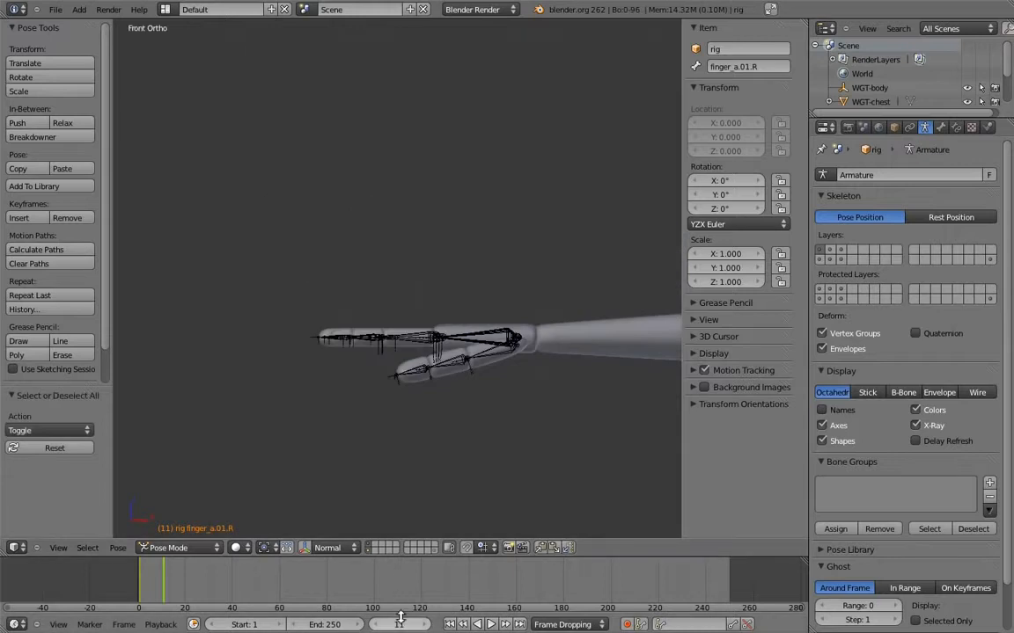
{"action": "key", "text": "Return"}
{"action": "key", "text": "r"}
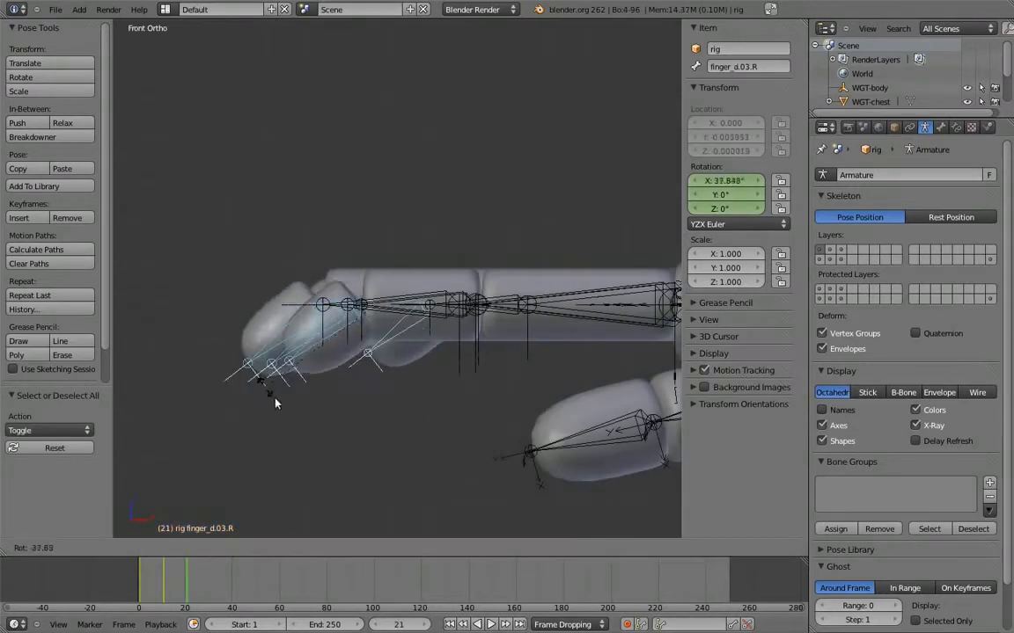
{"action": "left_click", "coordinate": [378, 405]}
{"action": "key", "text": "r"}
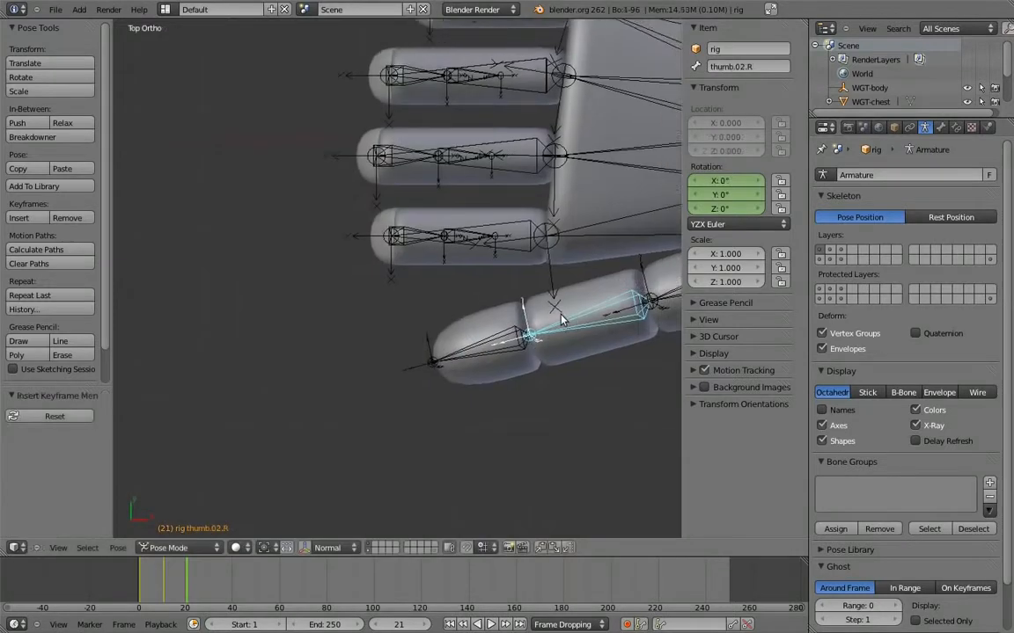
Rotate thumb.02.R by 90° and thumb.03.R by about 120° around local X at frame 21, and return to frame 1
{"action": "key", "text": "r"}
{"action": "key", "text": "x"}
{"action": "key", "text": "x"}
{"action": "key", "text": "4"}
{"action": "key", "text": "5"}
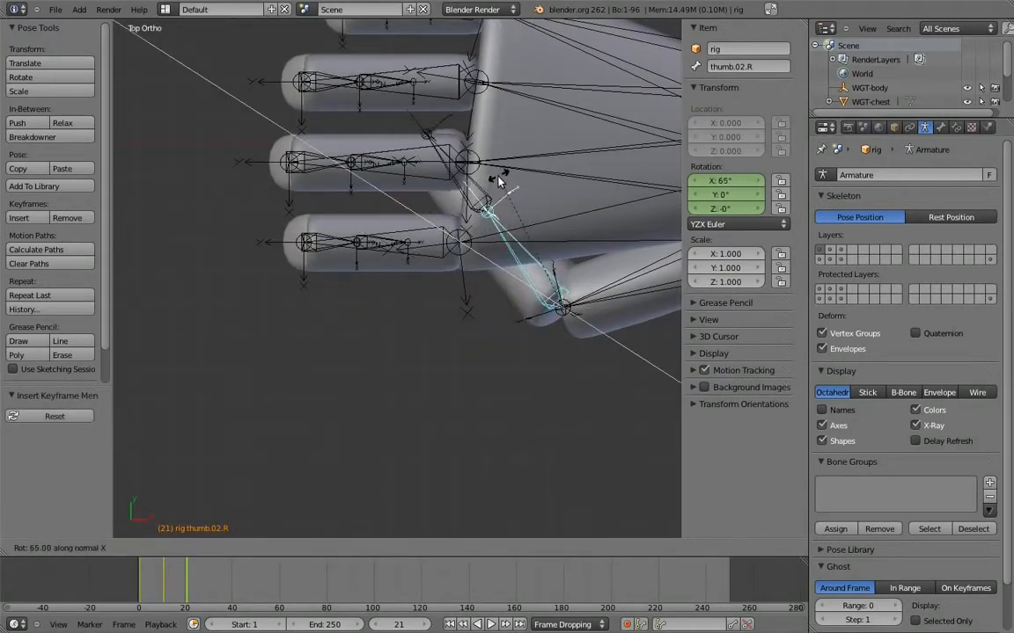
{"action": "left_click", "coordinate": [554, 154], "text": "ctrl"}
{"action": "right_click", "coordinate": [521, 132]}
{"action": "key", "text": "r"}
{"action": "key", "text": "x"}
{"action": "key", "text": "x"}
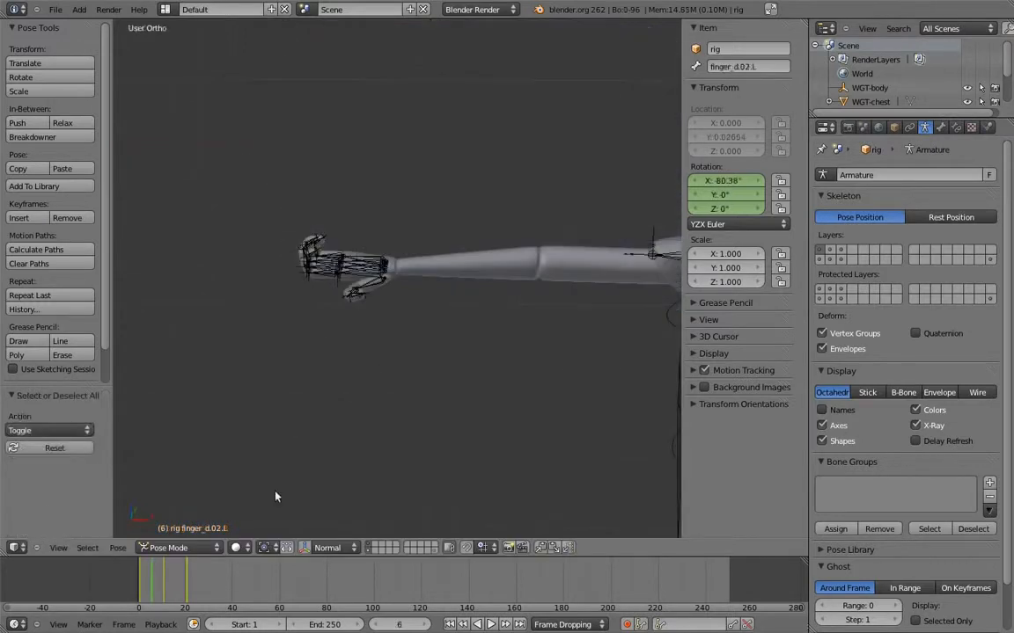
{"action": "mouse_move", "coordinate": [159, 576]}
{"action": "left_mouse_down"}
{"action": "mouse_move", "coordinate": [143, 578]}
{"action": "mouse_move", "coordinate": [162, 588]}
{"action": "left_mouse_up"}
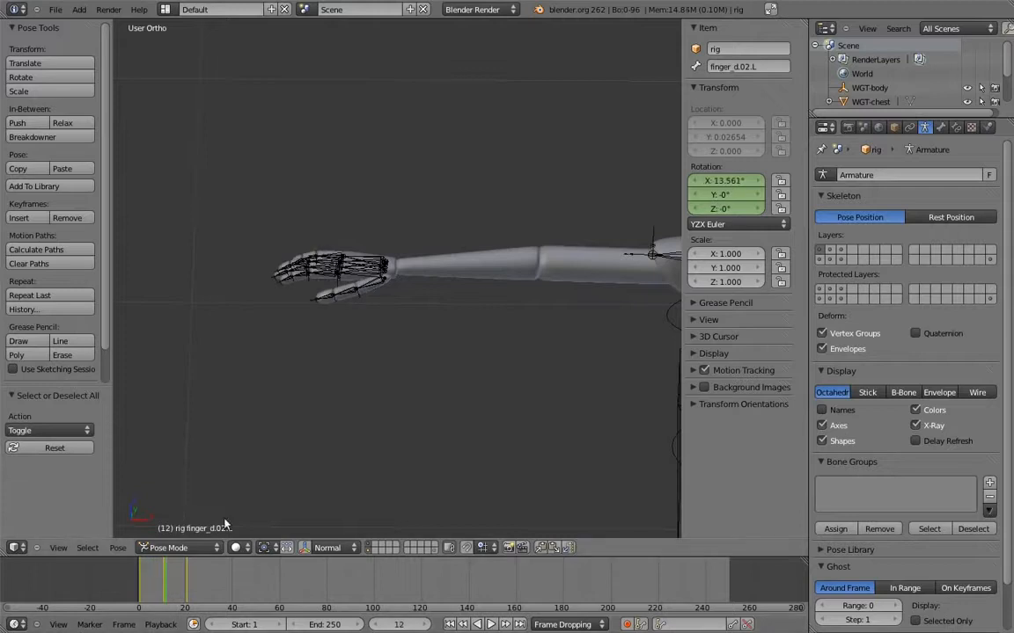
{"action": "key", "text": "shift+Left"}
Split the 3D view vertically and turn one half into a DopeSheet in Action Editor mode
{"action": "left_click_drag", "start_coordinate": [803, 22], "coordinate": [410, 102]}
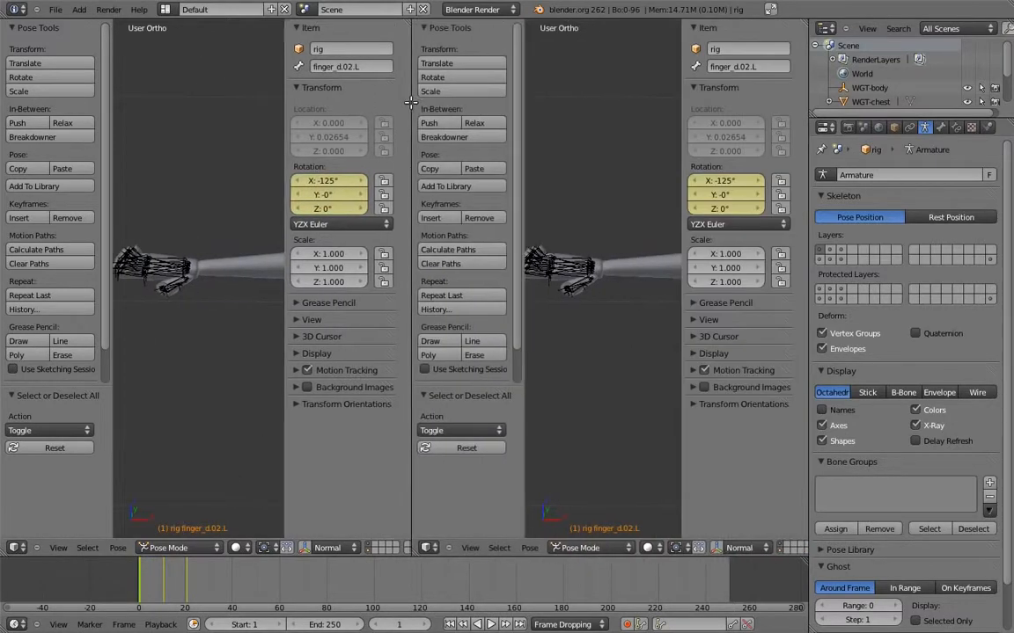
{"action": "left_click", "coordinate": [15, 548]}
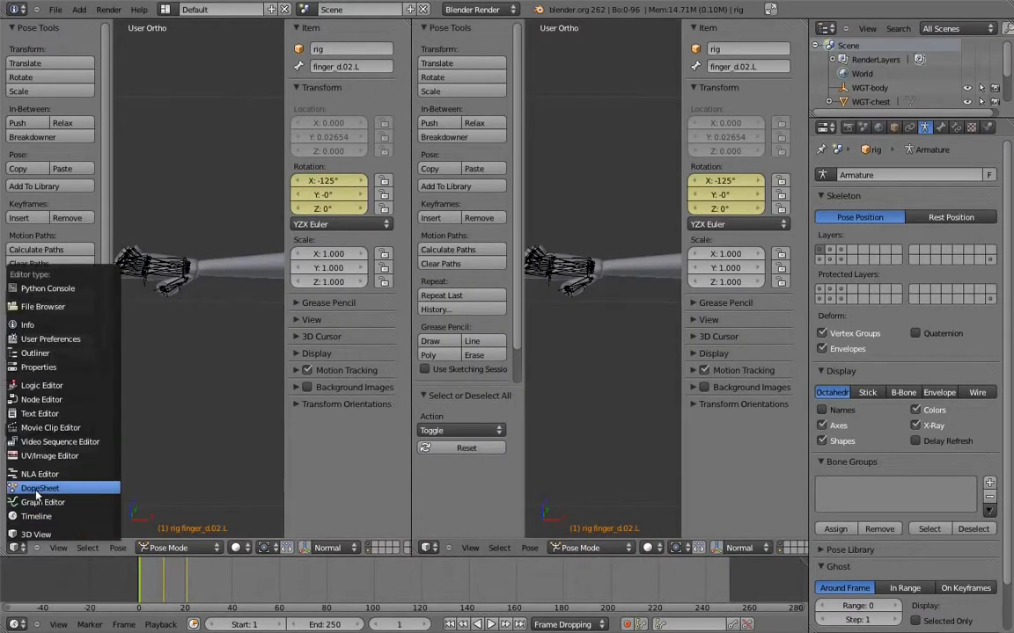
{"action": "left_click", "coordinate": [31, 450]}
{"action": "left_click", "coordinate": [238, 548]}
{"action": "left_click", "coordinate": [242, 521]}
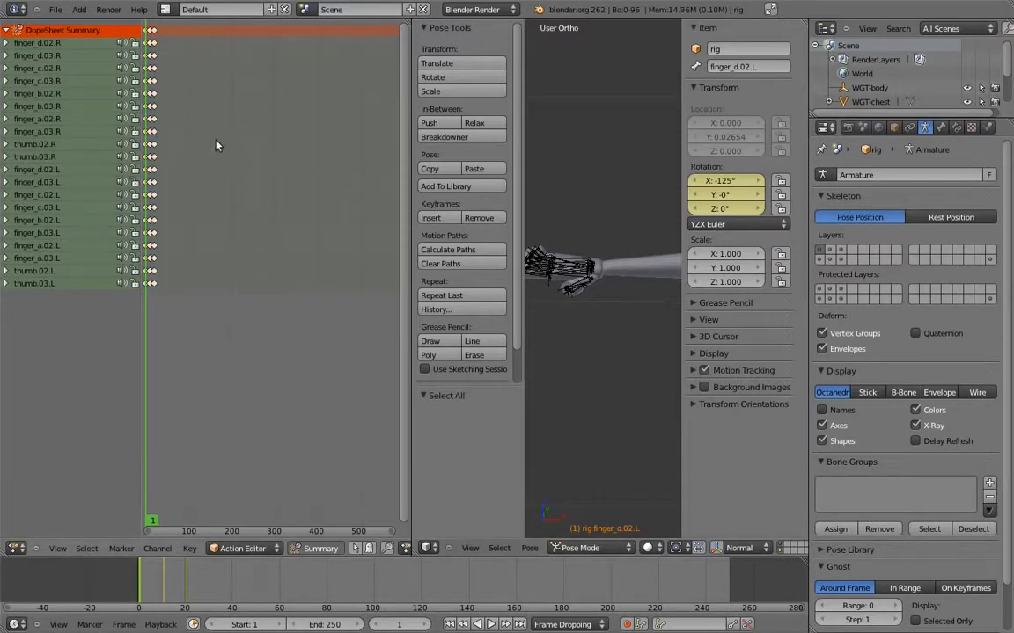
Set the interpolation type of all finger keyframes and name the action finger_bend
{"action": "key", "text": "t"}
{"action": "left_click", "coordinate": [197, 162]}
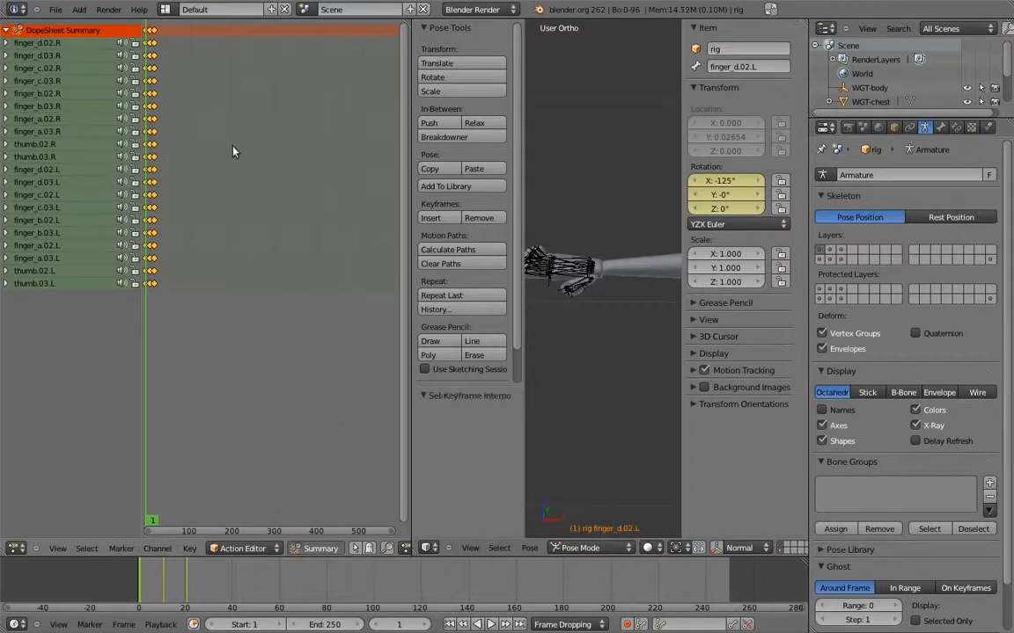
{"action": "scroll", "coordinate": [220, 553], "scroll_direction": "down", "scroll_amount": 5}
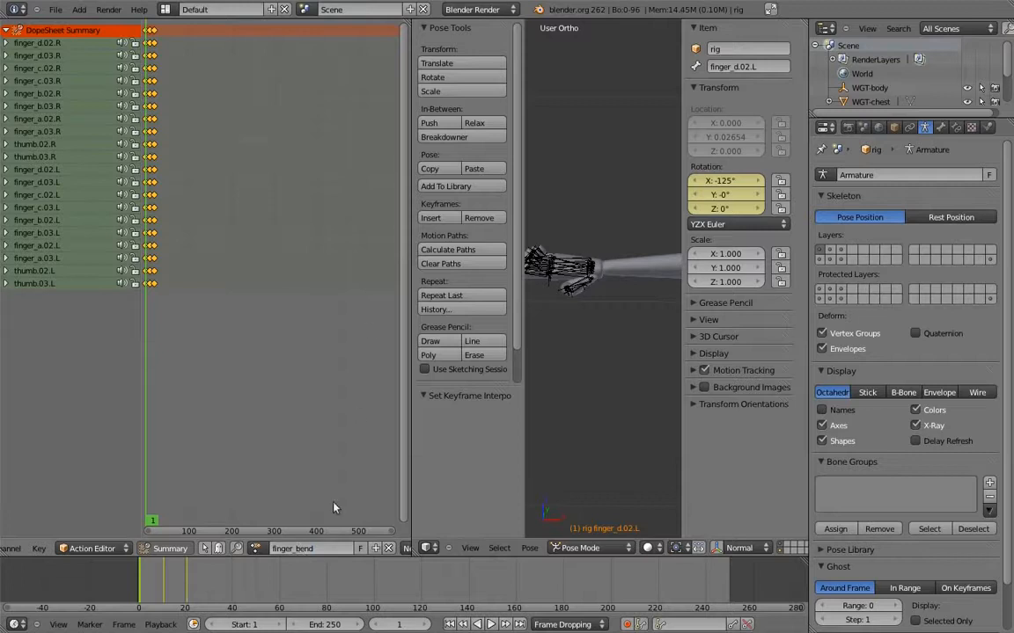
Unlink the finger_bend action from the rig, close the extra editor area, and clear the rotation of all pose bones
{"action": "left_click", "coordinate": [388, 548]}
{"action": "left_click_drag", "start_coordinate": [416, 552], "coordinate": [340, 519]}
{"action": "key", "text": "a"}
{"action": "key", "text": "a"}
{"action": "key", "text": "a"}
{"action": "key", "text": "alt+r"}
{"action": "key", "text": "a"}
In Edit Mode, duplicate finger_a.01.L and place the copy 0.03 above it along Z
{"action": "middle_click_drag", "start_coordinate": [575, 287], "coordinate": [378, 264], "text": "shift"}
{"action": "middle_click_drag", "start_coordinate": [493, 370], "coordinate": [520, 269]}
{"action": "key", "text": "KP_1"}
{"action": "middle_click_drag", "start_coordinate": [616, 270], "coordinate": [424, 269], "text": "shift"}
{"action": "scroll", "coordinate": [424, 268], "scroll_direction": "up", "scroll_amount": 4}
{"action": "scroll", "coordinate": [424, 268], "scroll_direction": "up", "scroll_amount": 3}
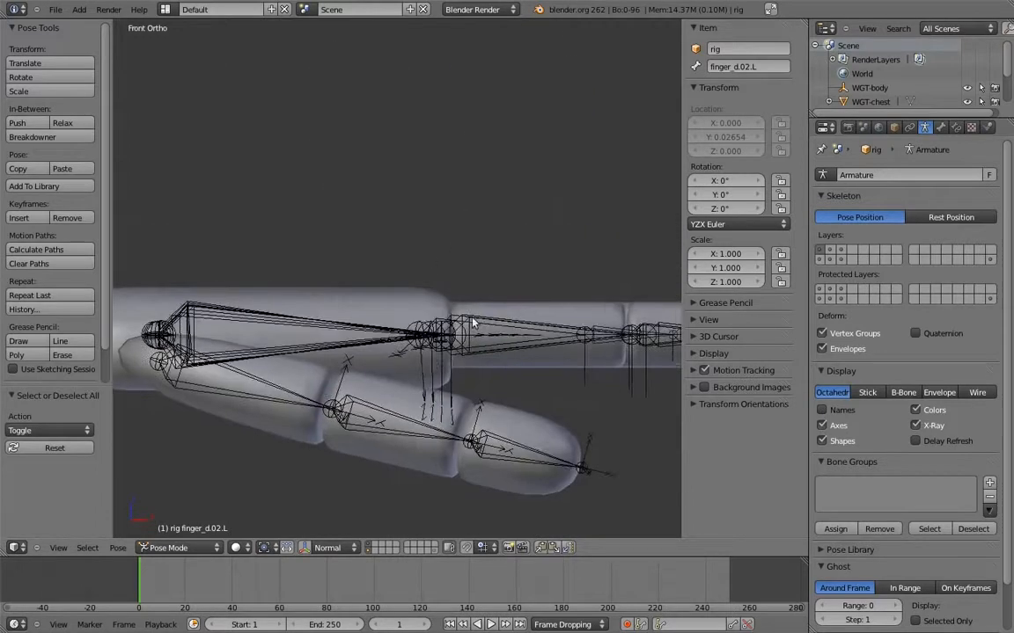
{"action": "middle_click_drag", "start_coordinate": [436, 351], "coordinate": [471, 368]}
{"action": "right_click", "coordinate": [480, 401]}
{"action": "key", "text": "Tab"}
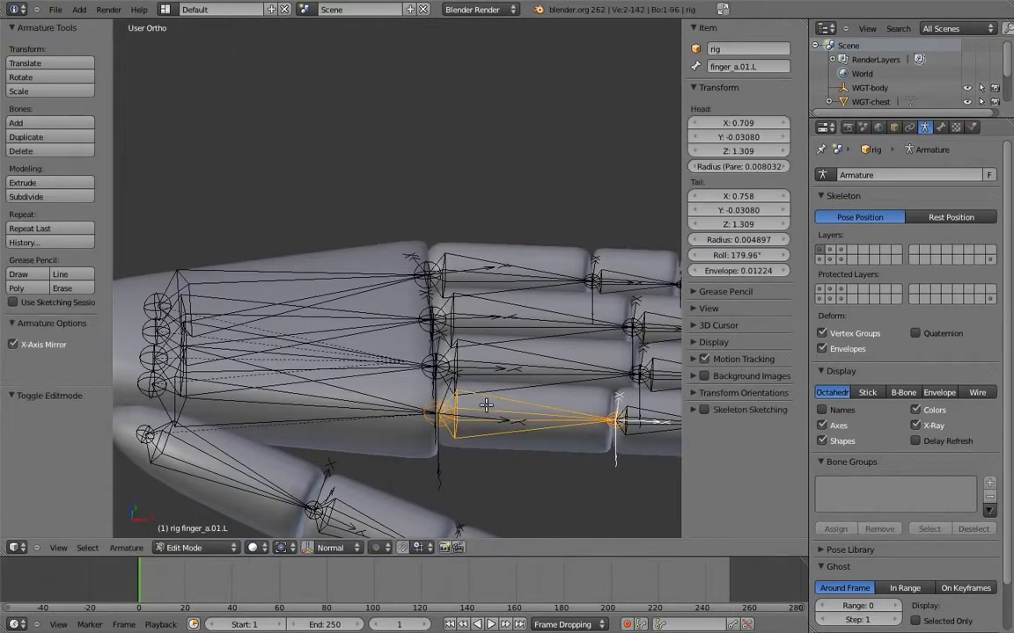
{"action": "key", "text": "KP_1"}
{"action": "scroll", "coordinate": [482, 338], "scroll_direction": "down", "scroll_amount": 3}
{"action": "key", "text": "shift+d"}
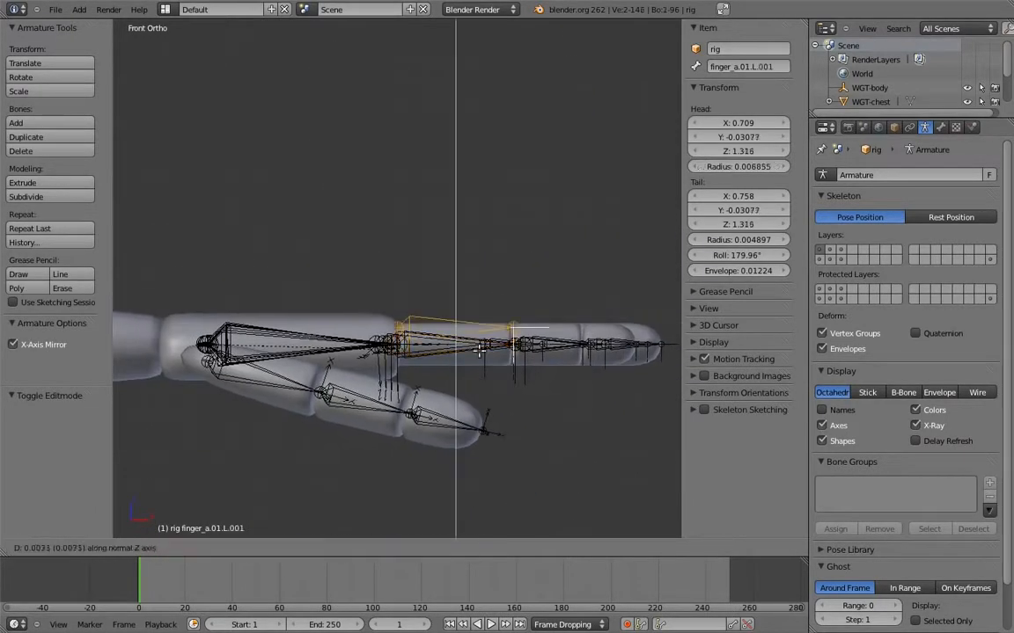
{"action": "left_click", "coordinate": [491, 299]}
Extend the duplicated bone by moving its tail 0.07 along X, and rename the bone finger_a.L
{"action": "right_click", "coordinate": [517, 272]}
{"action": "middle_click_drag", "start_coordinate": [519, 272], "coordinate": [447, 277], "text": "shift"}
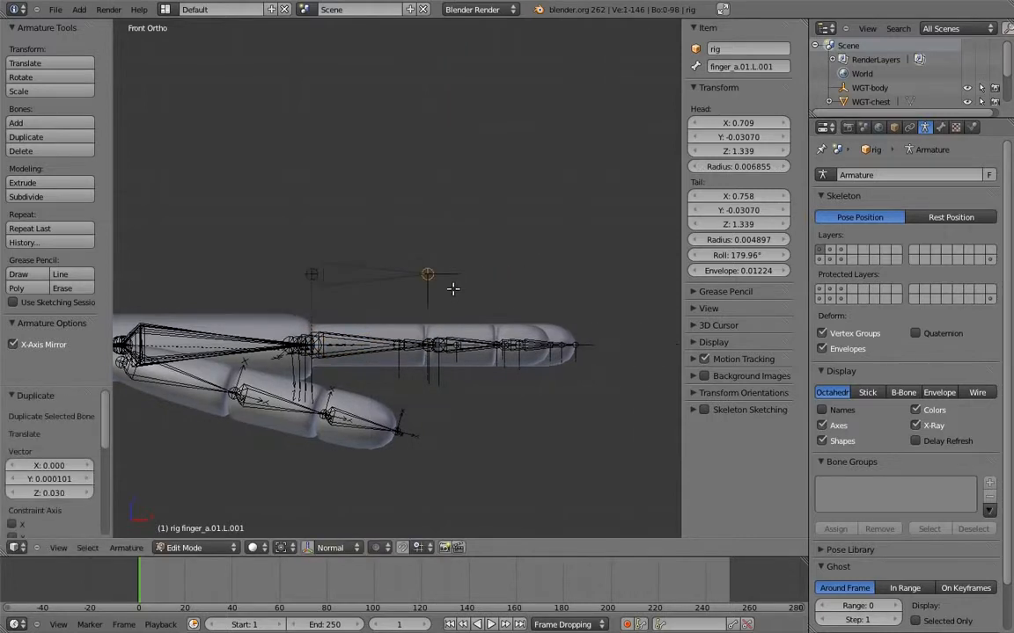
{"action": "key", "text": "g"}
{"action": "key", "text": "x"}
{"action": "left_click", "coordinate": [621, 318]}
{"action": "right_click", "coordinate": [495, 262]}
{"action": "left_click", "coordinate": [771, 72]}
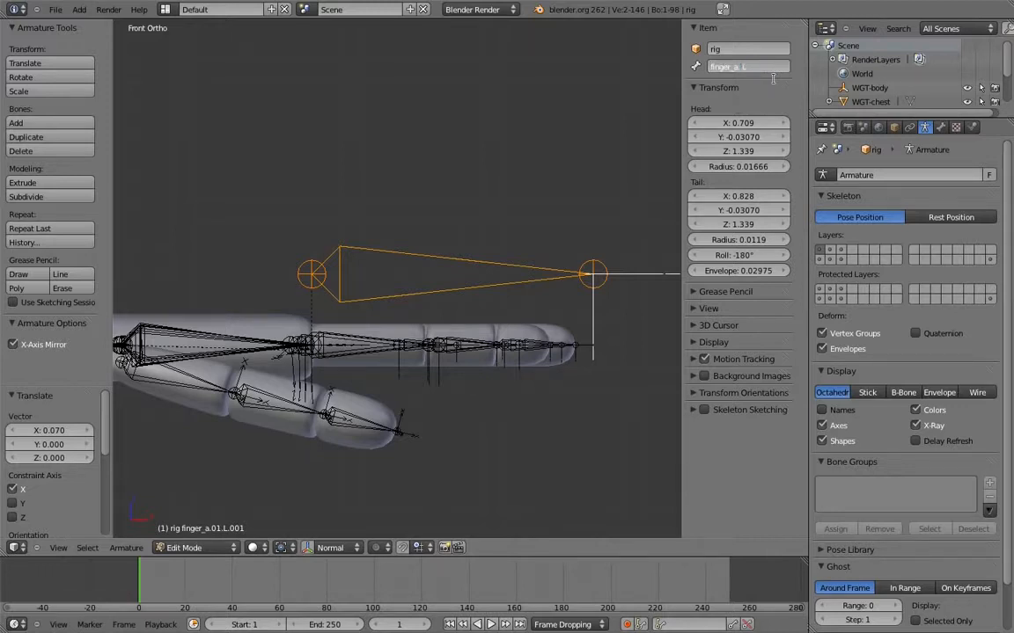
{"action": "middle_click_drag", "start_coordinate": [406, 225], "coordinate": [410, 338]}
In Pose Mode, add an Action constraint to finger_a.02.L with finger_a.L as target, and open its bone constraint settings
{"action": "key", "text": "ctrl+Tab"}
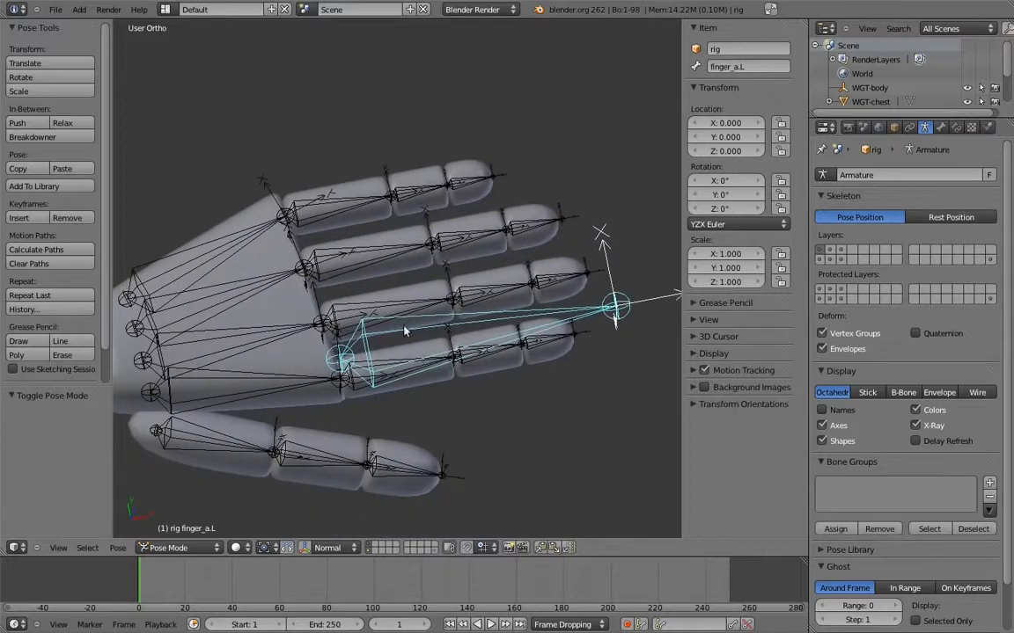
{"action": "middle_click_drag", "start_coordinate": [468, 366], "coordinate": [471, 350]}
{"action": "right_click", "coordinate": [498, 357]}
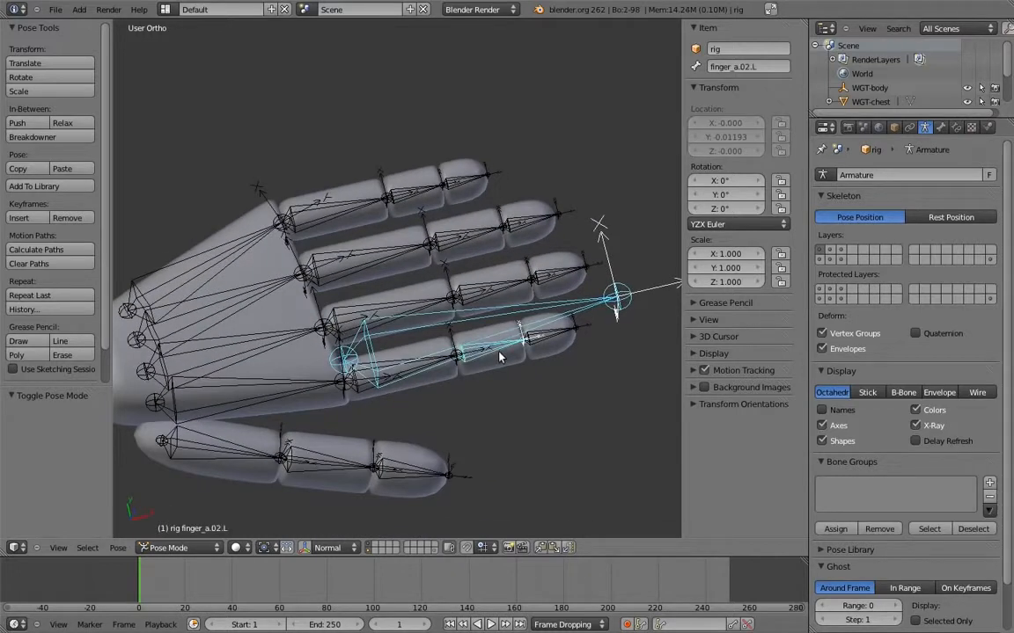
{"action": "key", "text": "shift+ctrl+c"}
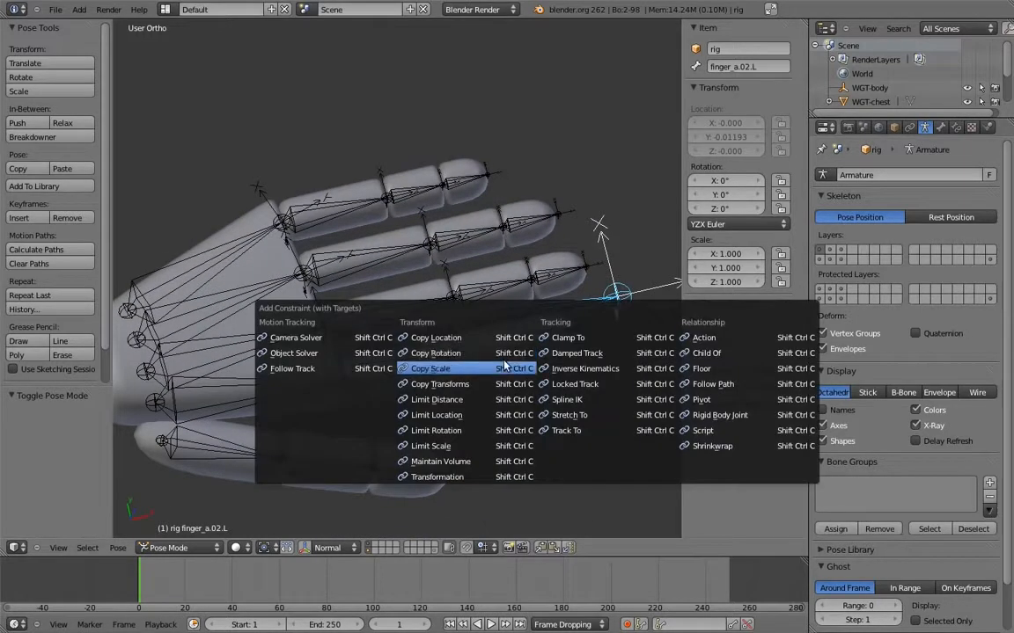
{"action": "left_click", "coordinate": [709, 340]}
{"action": "middle_click_drag", "start_coordinate": [534, 361], "coordinate": [427, 277]}
{"action": "right_click", "coordinate": [481, 373]}
{"action": "left_click", "coordinate": [957, 127]}
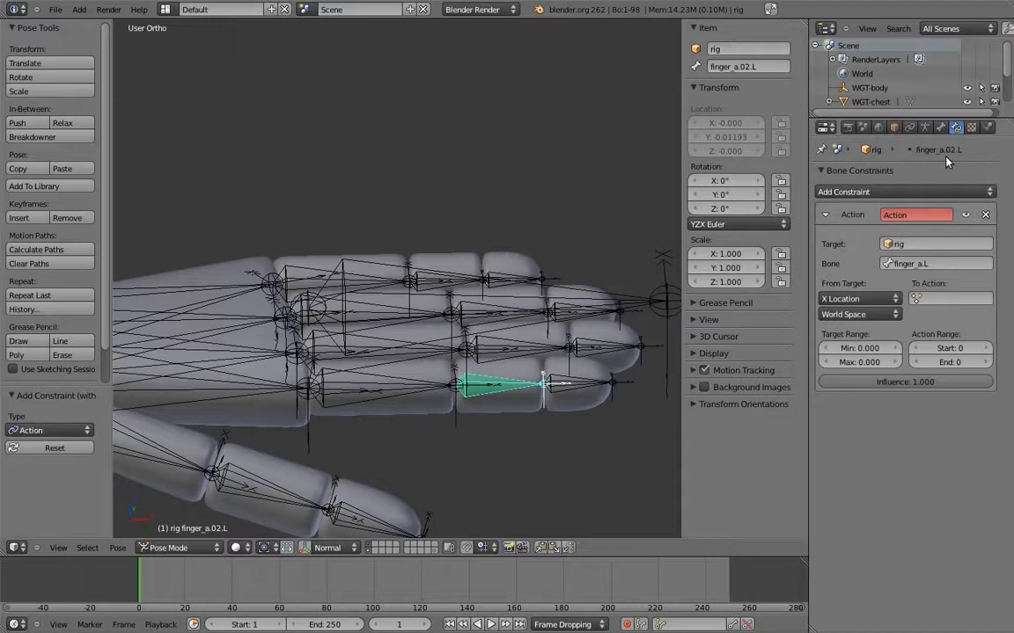
Set the Action constraint to read the target's Y Scale in Local Space and use the finger_bend action
{"action": "left_click", "coordinate": [873, 302]}
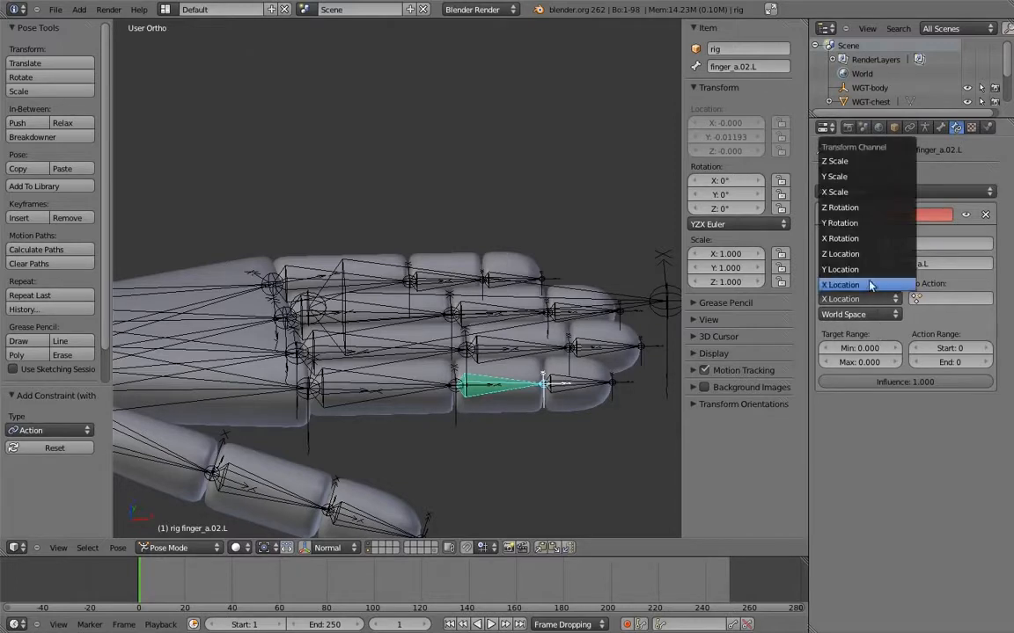
{"action": "left_click", "coordinate": [845, 162]}
{"action": "left_click", "coordinate": [857, 315]}
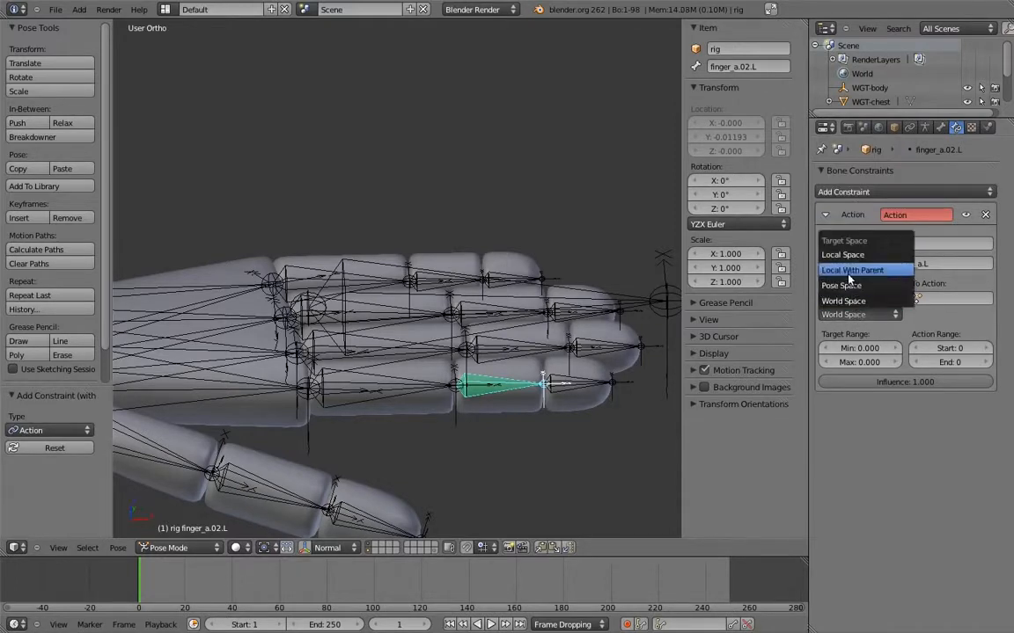
{"action": "left_click", "coordinate": [842, 254]}
{"action": "left_click", "coordinate": [938, 299]}
{"action": "left_click", "coordinate": [911, 320]}
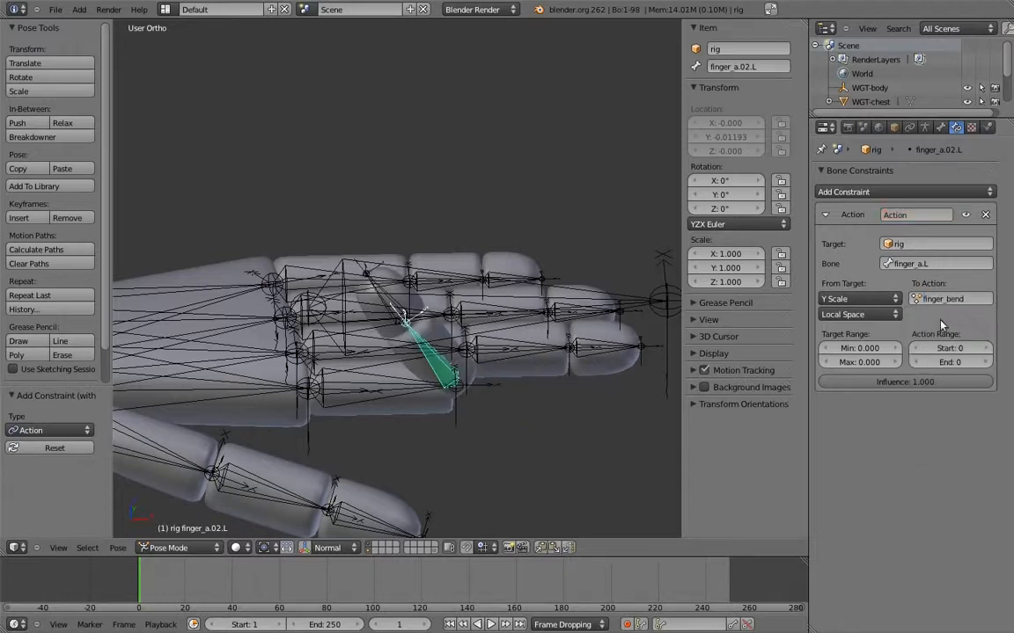
Set the constraint's action range to start at frame 1 and end at frame 21
{"action": "left_click", "coordinate": [963, 350]}
{"action": "type", "text": "1"}
{"action": "left_click", "coordinate": [965, 361]}
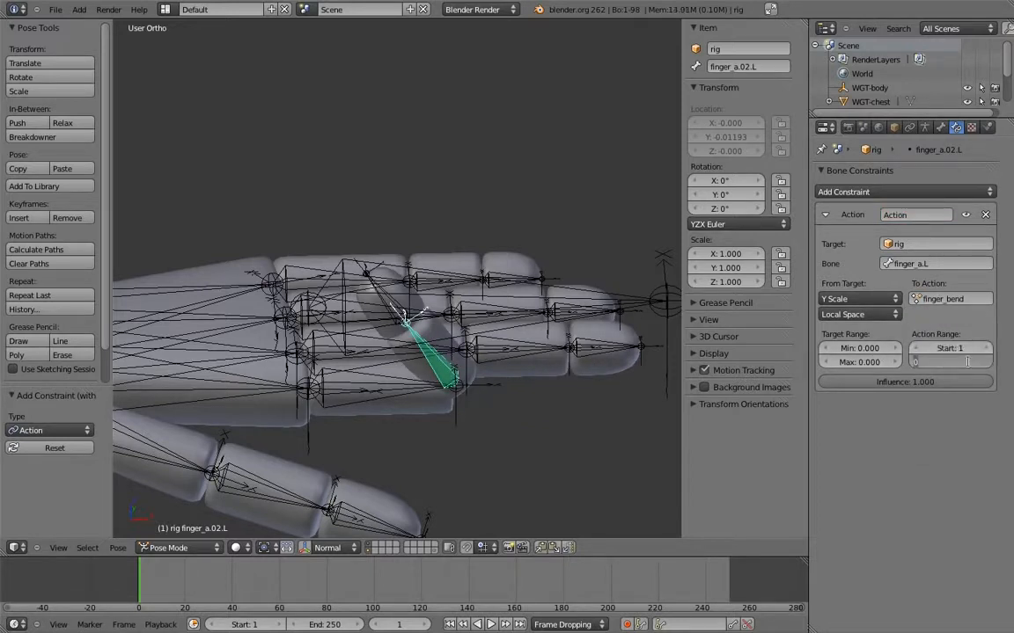
{"action": "type", "text": "21"}
{"action": "key", "text": "Return"}
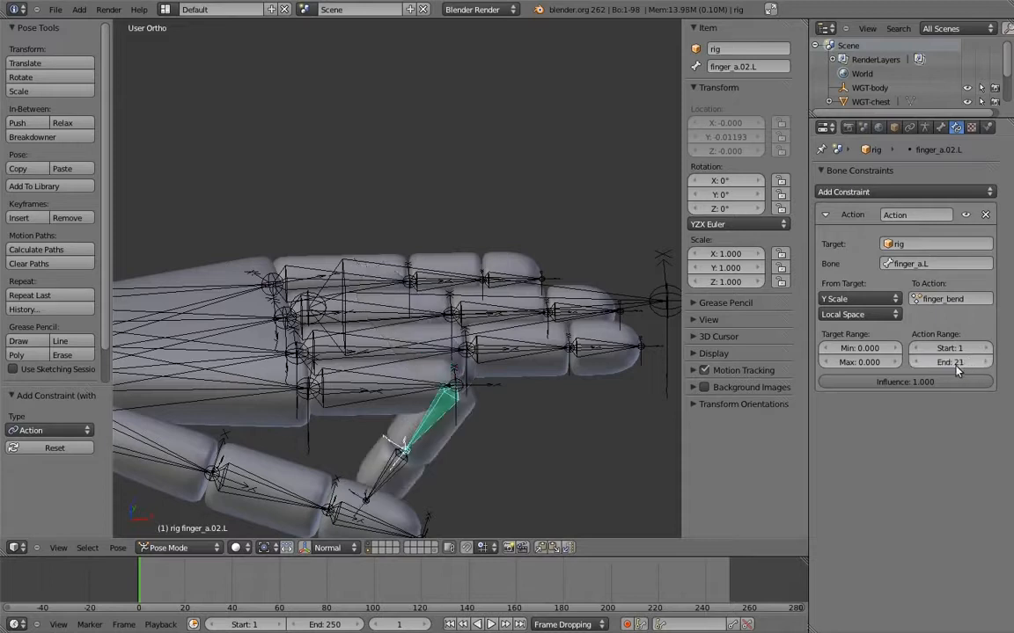
Set the constraint's target range to a minimum of 1.5 and a maximum of 0.5
{"action": "left_click", "coordinate": [879, 348]}
{"action": "type", "text": "1.5"}
{"action": "left_click", "coordinate": [877, 362]}
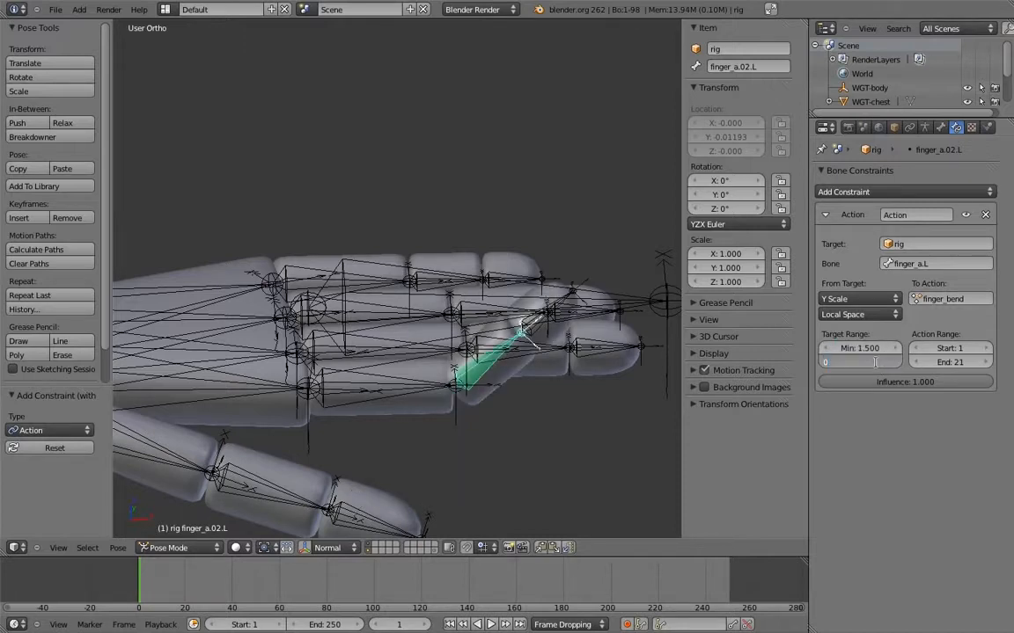
{"action": "key", "text": "Return"}
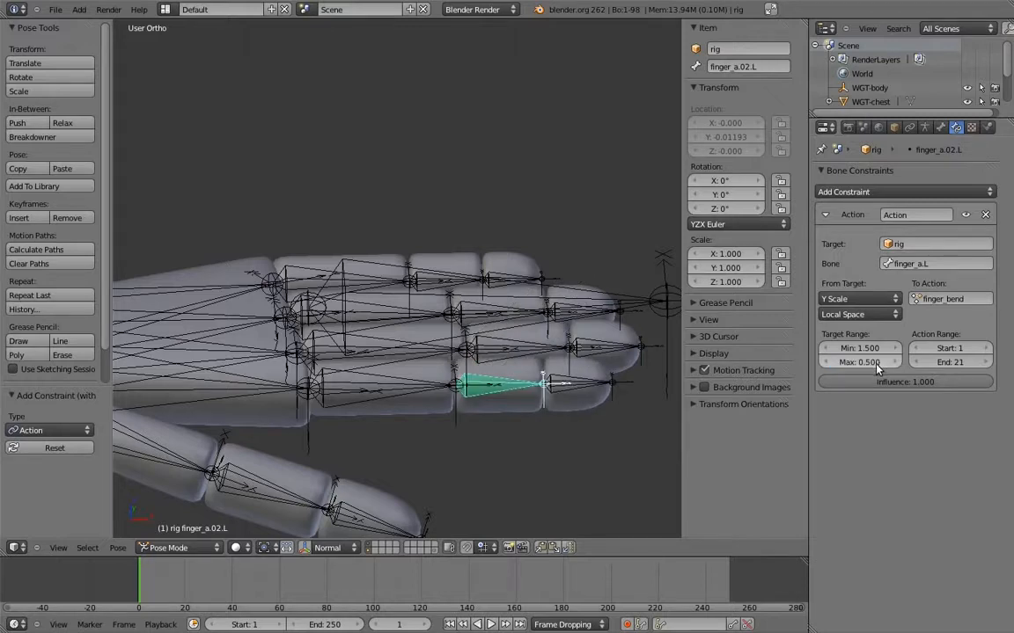
{"action": "middle_click_drag", "start_coordinate": [572, 347], "coordinate": [576, 305], "text": "shift"}
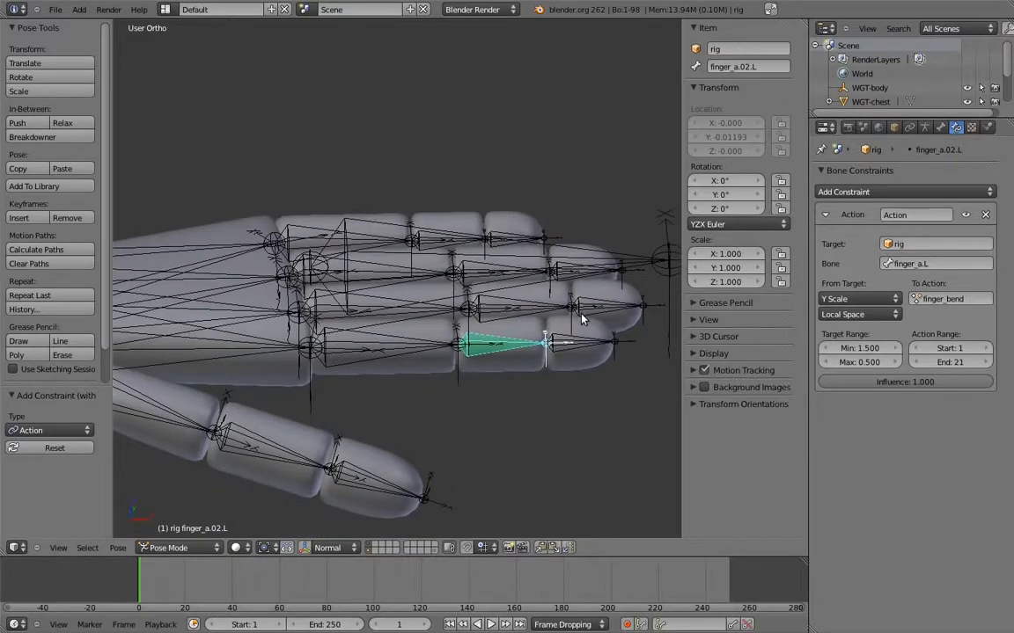
Try scaling the finger_a.L control to test the middle finger bone's bend
{"action": "middle_click_drag", "start_coordinate": [597, 312], "coordinate": [583, 261]}
{"action": "right_click", "coordinate": [583, 258]}
{"action": "key", "text": "s"}
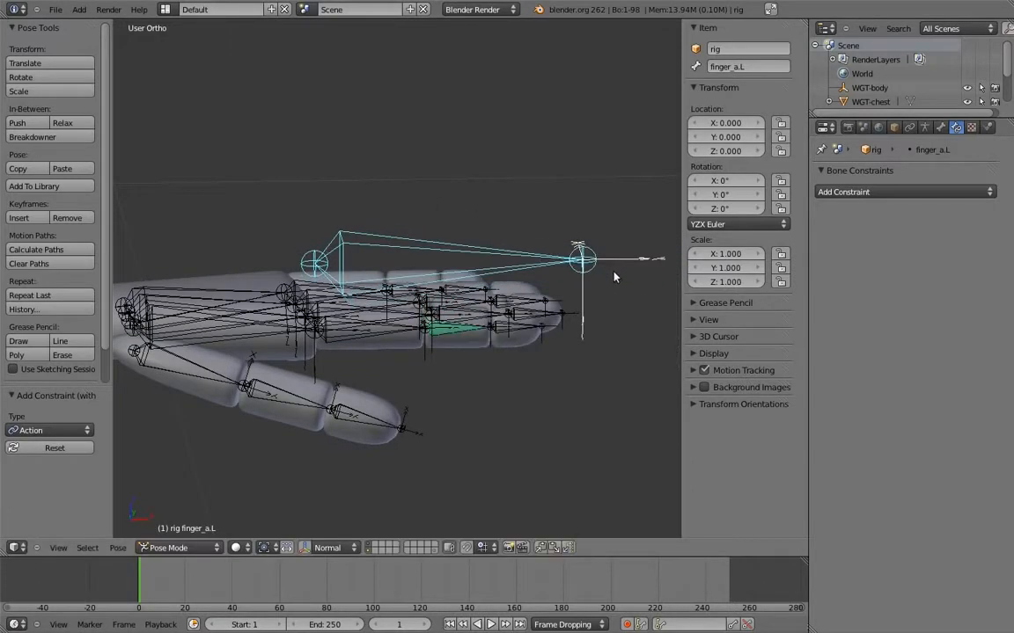
{"action": "key", "text": "Escape"}
Copy the Action constraint from finger_a.02.L to the fingertip bone of the same finger
{"action": "middle_click_drag", "start_coordinate": [558, 287], "coordinate": [493, 339]}
{"action": "scroll", "coordinate": [494, 339], "scroll_direction": "up", "scroll_amount": 3}
{"action": "right_click", "coordinate": [440, 354]}
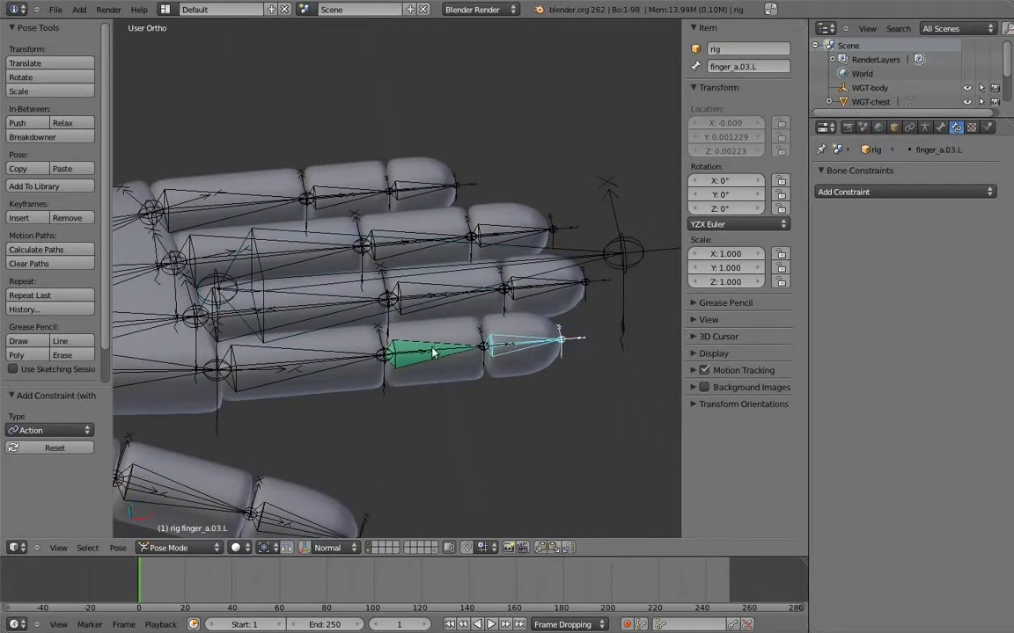
{"action": "left_click", "coordinate": [112, 550]}
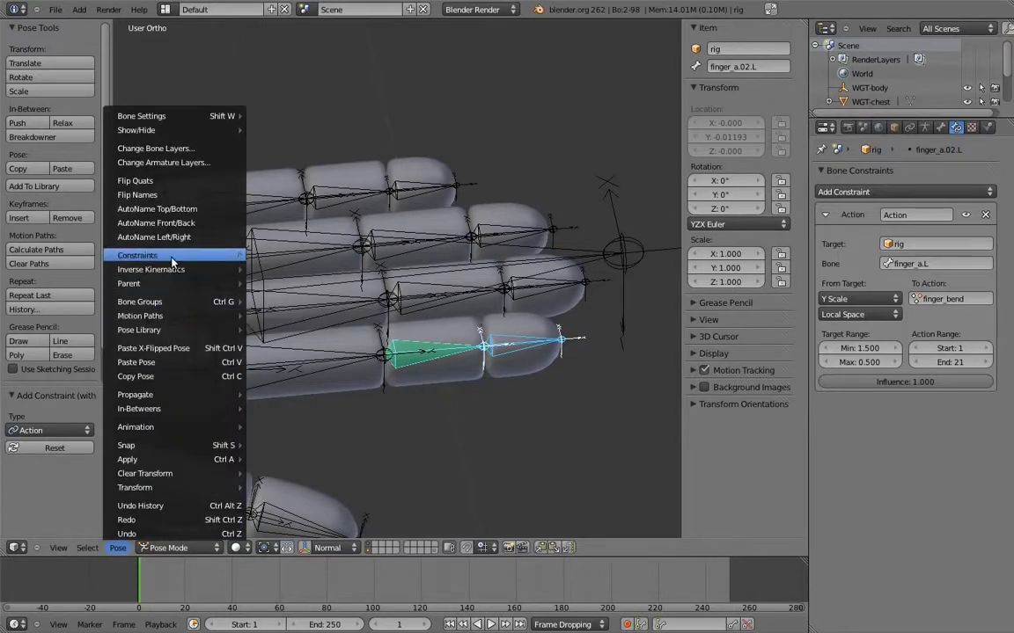
{"action": "mouse_move", "coordinate": [172, 262]}
{"action": "left_click", "coordinate": [304, 273]}
Select the four finger controls, finger_a.L to finger_d.L, and try scaling them down to curl the fingers
{"action": "middle_click_drag", "start_coordinate": [379, 246], "coordinate": [476, 256]}
{"action": "right_click", "coordinate": [592, 266]}
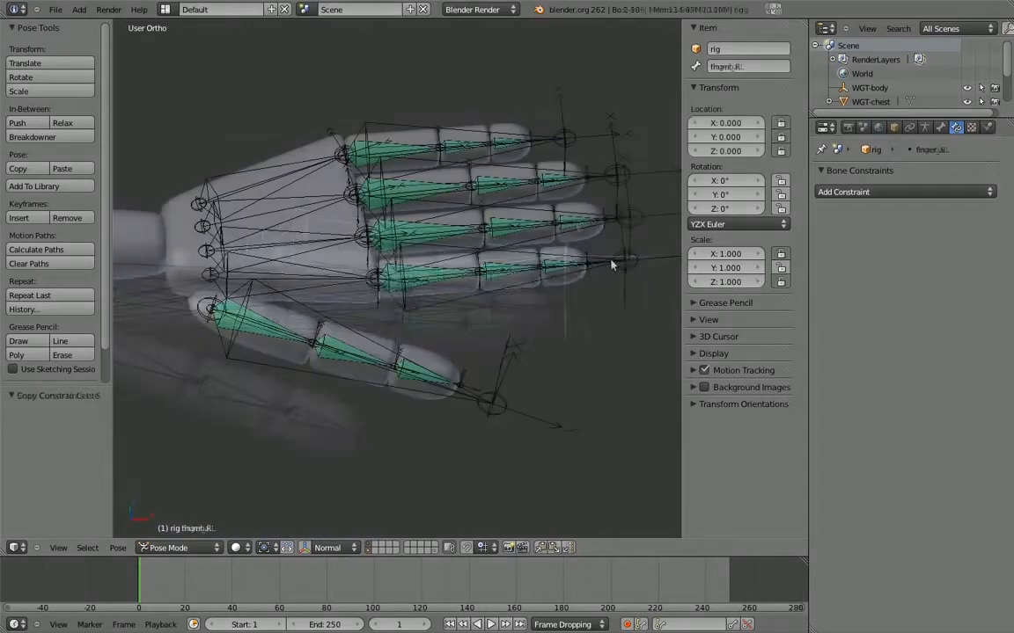
{"action": "right_click", "coordinate": [617, 261]}
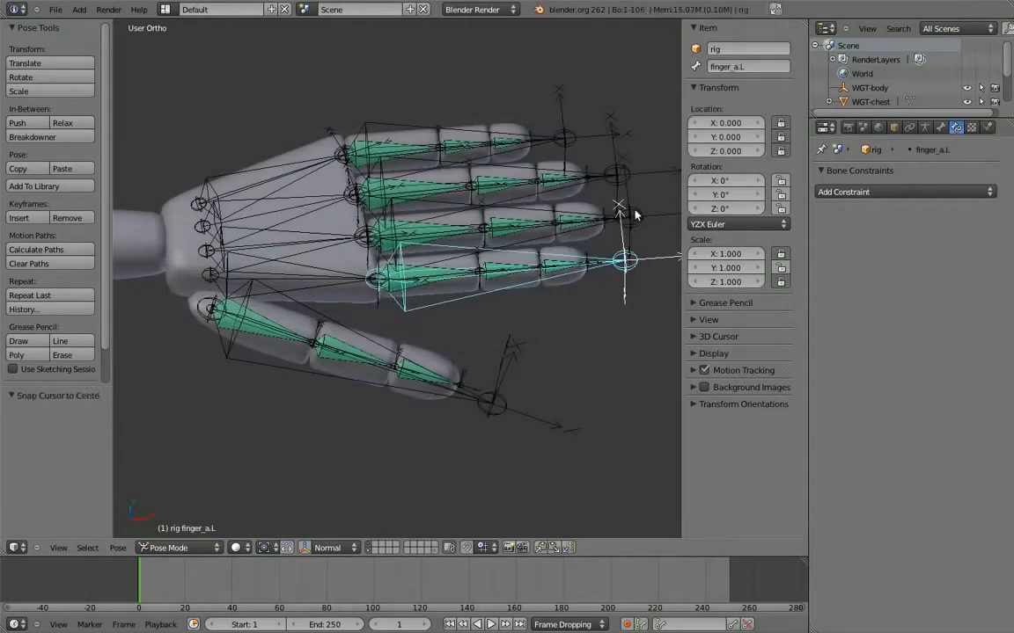
{"action": "right_click", "coordinate": [632, 218], "text": "shift"}
{"action": "right_click", "coordinate": [617, 174], "text": "shift"}
{"action": "right_click", "coordinate": [560, 139], "text": "shift"}
{"action": "key", "text": "s"}
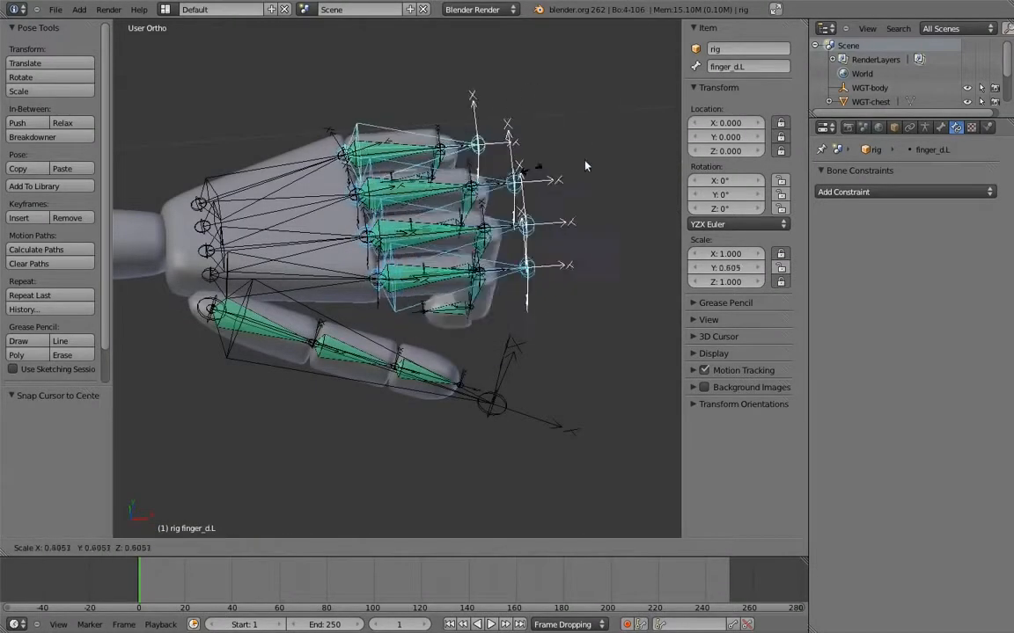
{"action": "right_click", "coordinate": [600, 160]}
Try freely rotating the four selected finger controls, and clear the selection
{"action": "key", "text": "r"}
{"action": "key", "text": "r"}
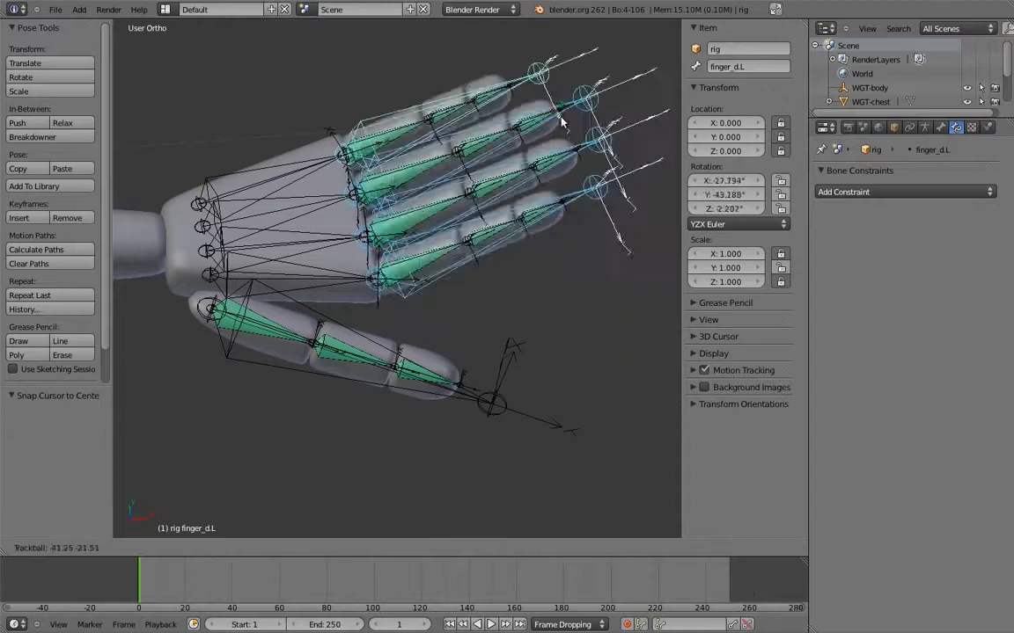
{"action": "right_click", "coordinate": [604, 169]}
{"action": "key", "text": "a"}
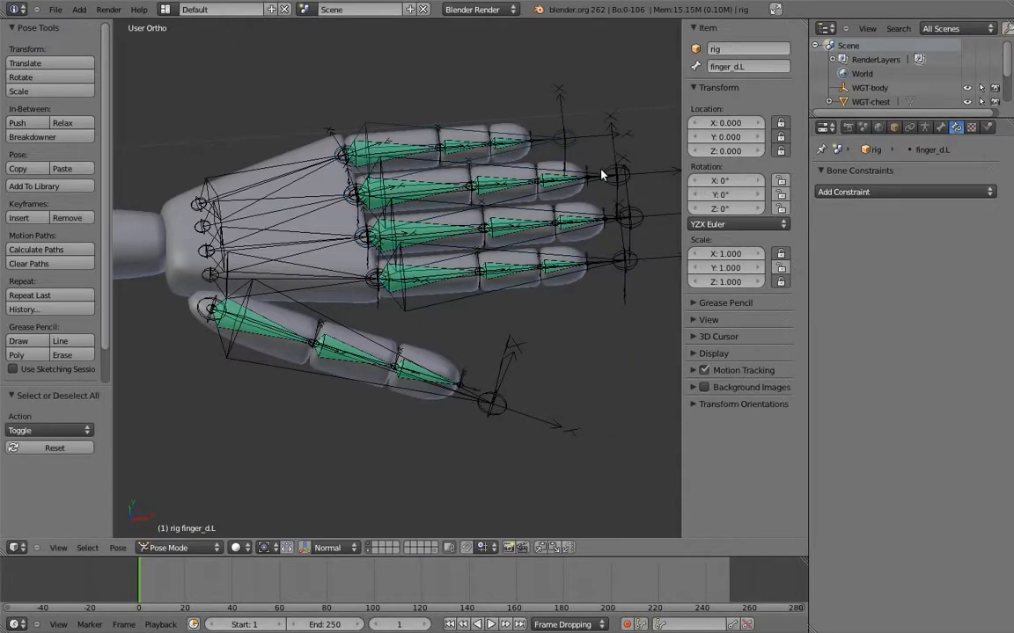
Add Copy Rotation constraints to palm_c.L and palm_b.L, both with palm_d.L as target
{"action": "middle_click_drag", "start_coordinate": [335, 196], "coordinate": [471, 219]}
{"action": "scroll", "coordinate": [471, 219], "scroll_direction": "up", "scroll_amount": 2}
{"action": "right_click", "coordinate": [381, 148]}
{"action": "right_click", "coordinate": [418, 189], "text": "shift"}
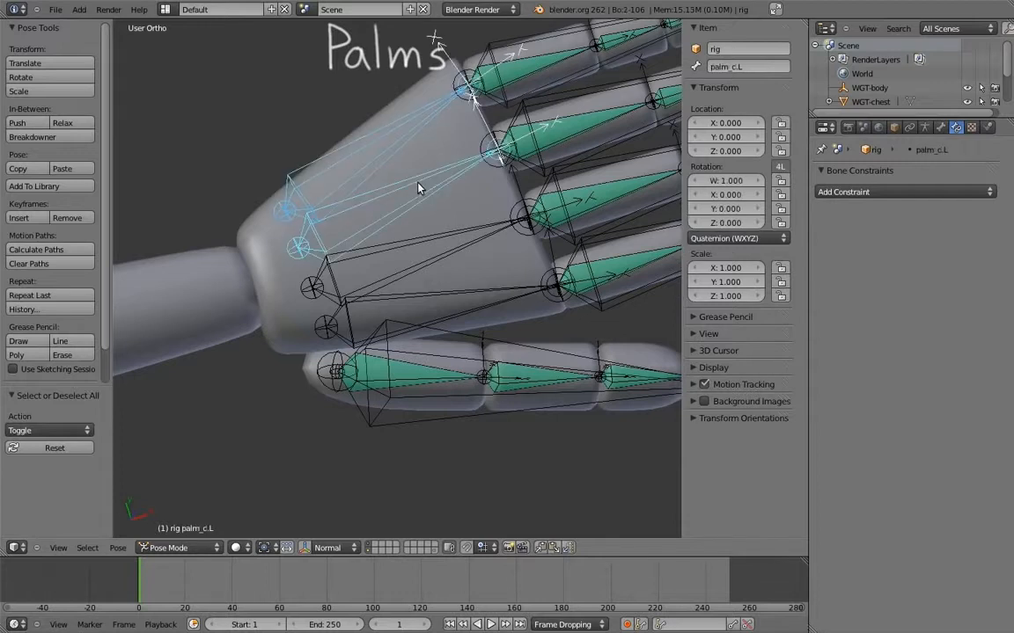
{"action": "key", "text": "ctrl+shift+c"}
{"action": "left_click", "coordinate": [230, 201]}
{"action": "right_click", "coordinate": [385, 141]}
{"action": "right_click", "coordinate": [394, 220], "text": "shift"}
{"action": "key", "text": "ctrl+shift+c"}
{"action": "left_click", "coordinate": [394, 220]}
Set both spaces of the Copy Rotation constraints on palm_b.L and palm_c.L to Local Space
{"action": "left_click", "coordinate": [884, 338]}
{"action": "left_click", "coordinate": [860, 283]}
{"action": "left_click", "coordinate": [963, 338]}
{"action": "left_click", "coordinate": [939, 282]}
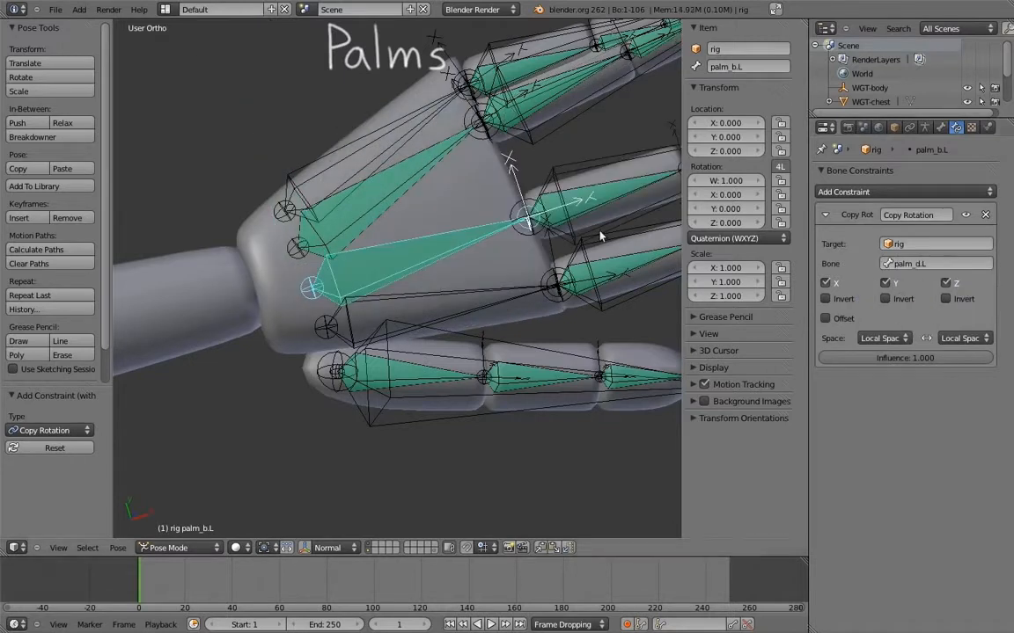
{"action": "right_click", "coordinate": [415, 176]}
{"action": "left_click", "coordinate": [885, 338]}
{"action": "left_click", "coordinate": [871, 279]}
{"action": "left_click", "coordinate": [963, 338]}
{"action": "left_click", "coordinate": [964, 283]}
Set palm_d.L's rotation mode to XYZ Euler and lock its location and its Y and Z rotation
{"action": "middle_click_drag", "start_coordinate": [658, 260], "coordinate": [441, 170]}
{"action": "right_click", "coordinate": [436, 129]}
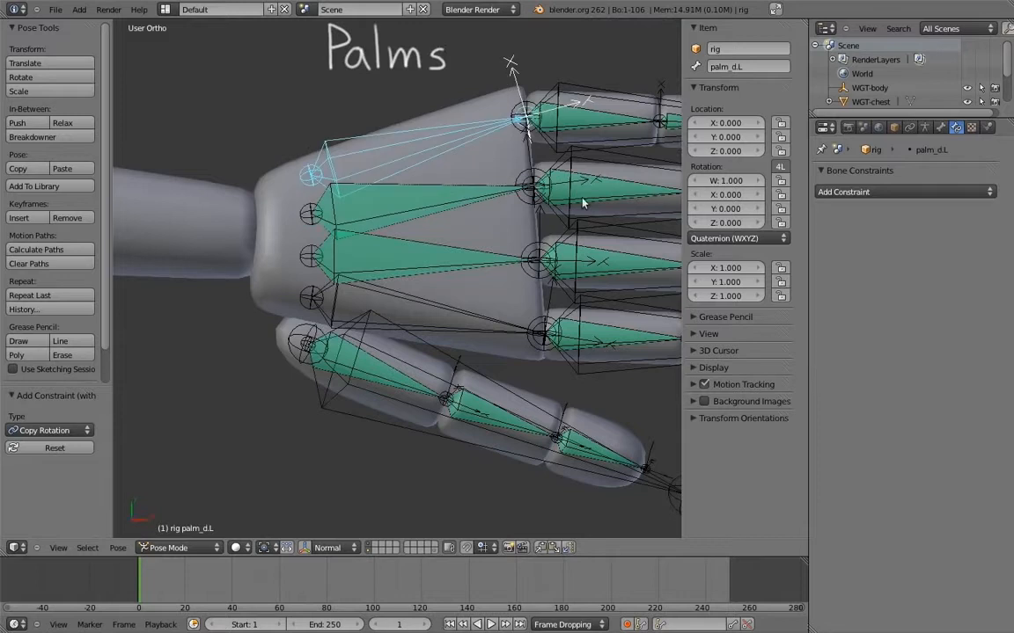
{"action": "left_click", "coordinate": [739, 239]}
{"action": "left_click", "coordinate": [782, 209]}
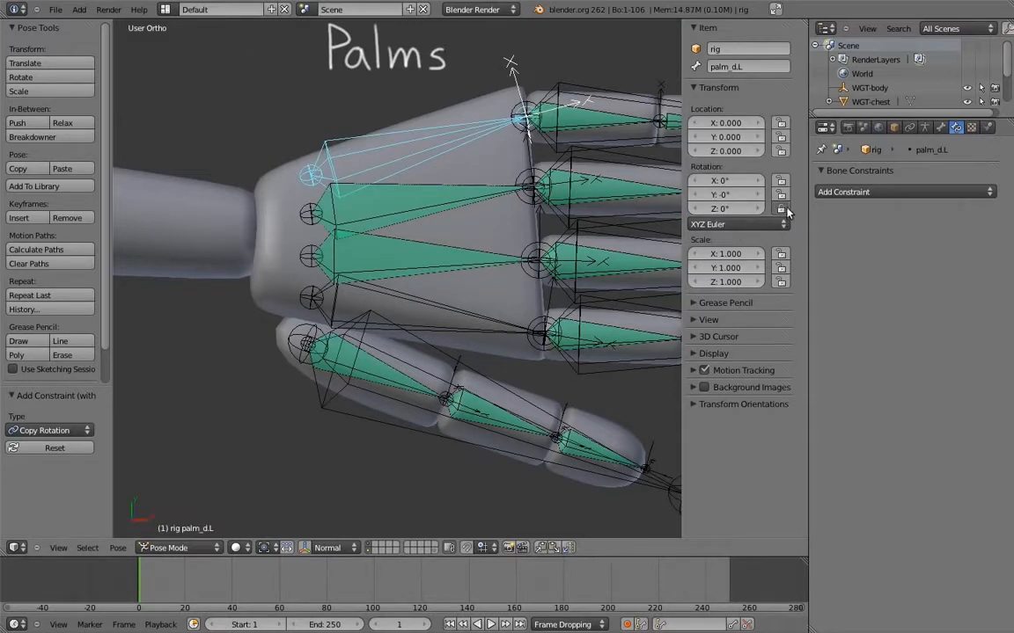
{"action": "middle_click_drag", "start_coordinate": [493, 264], "coordinate": [462, 251]}
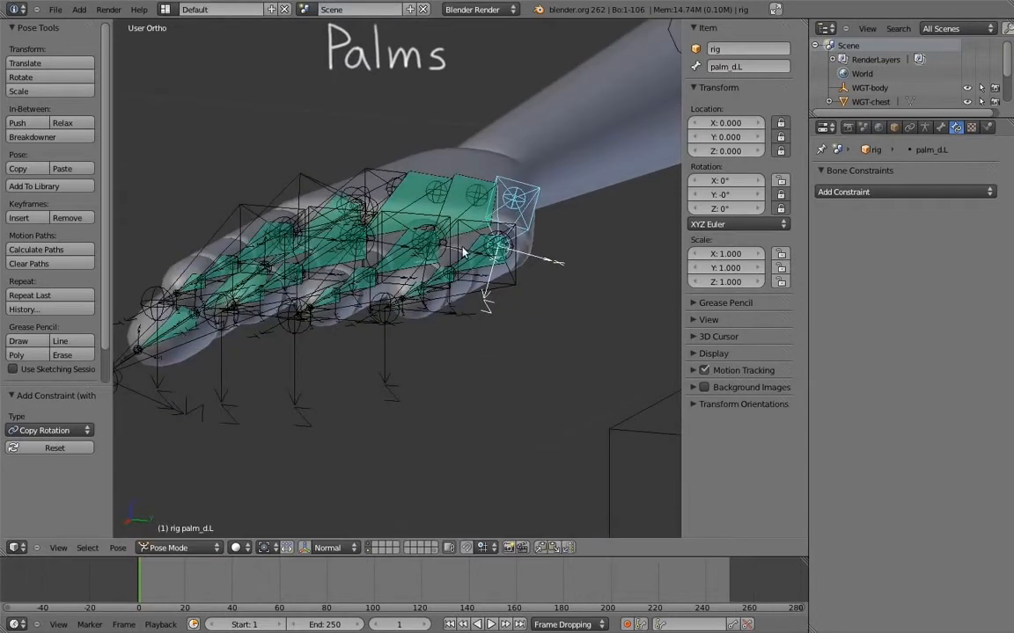
{"action": "key", "text": "r"}
{"action": "key", "text": "x"}
{"action": "key", "text": "x"}
{"action": "right_click", "coordinate": [432, 312]}
Rotate palm_d.L about 29° around its local X axis
{"action": "middle_click_drag", "start_coordinate": [432, 312], "coordinate": [308, 168]}
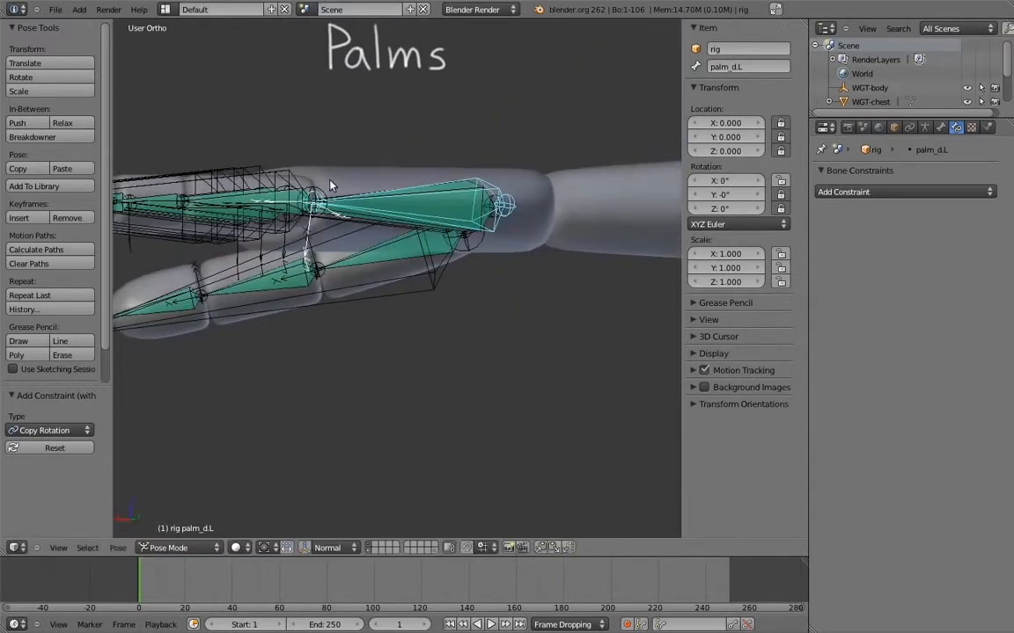
{"action": "key", "text": "r"}
{"action": "key", "text": "x"}
{"action": "key", "text": "x"}
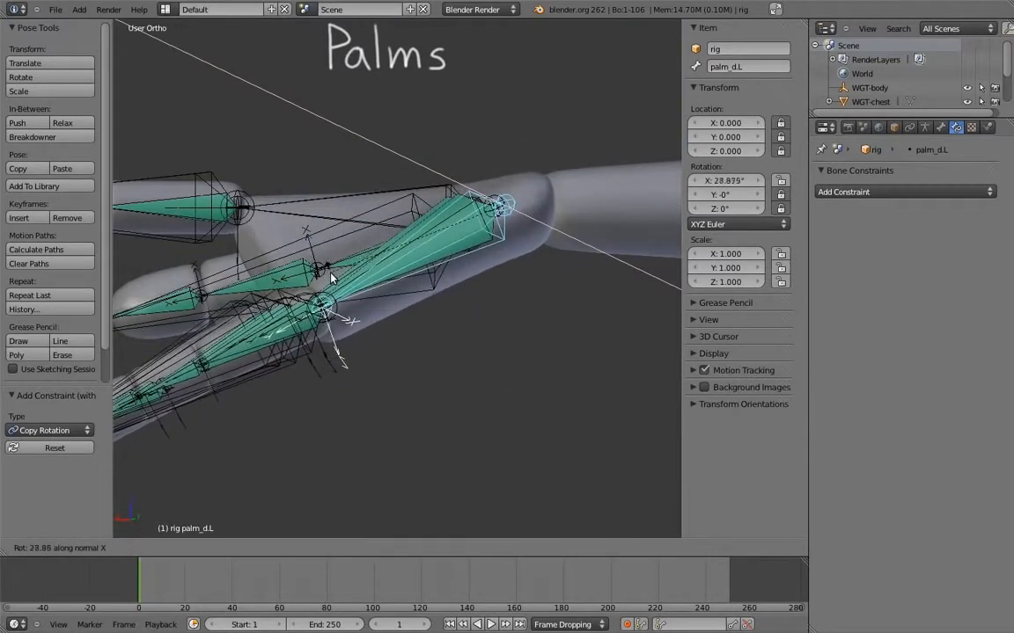
{"action": "left_click", "coordinate": [330, 277]}
Lower the influence of the Copy Rotation constraints on palm_b.L and palm_c.L, and clear the bone selection
{"action": "middle_click_drag", "start_coordinate": [330, 276], "coordinate": [418, 258]}
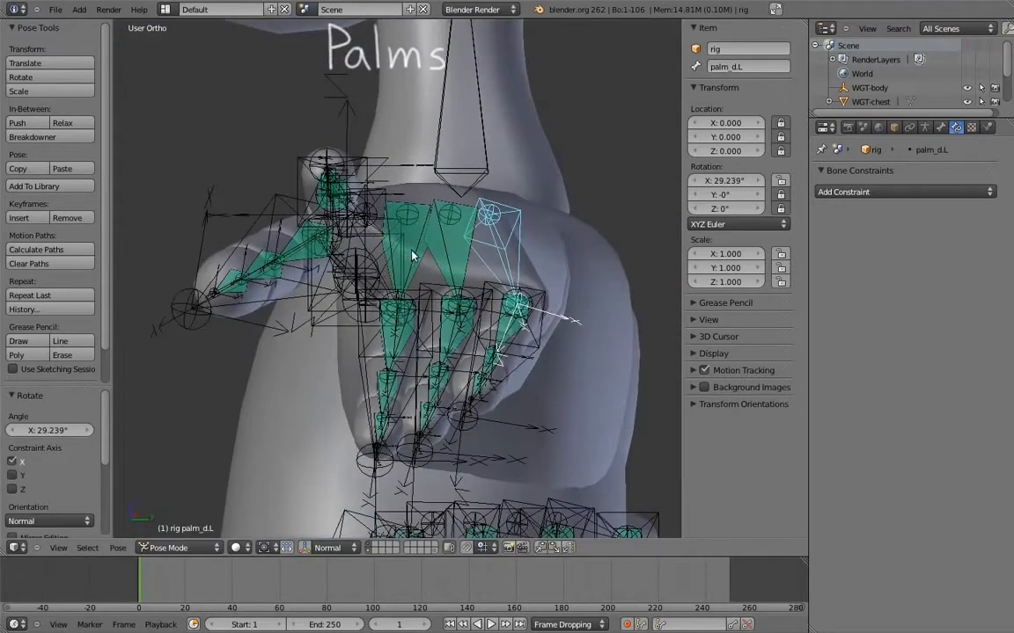
{"action": "right_click", "coordinate": [410, 256]}
{"action": "left_click_drag", "start_coordinate": [942, 365], "coordinate": [796, 348]}
{"action": "right_click", "coordinate": [450, 256]}
{"action": "left_click_drag", "start_coordinate": [931, 363], "coordinate": [724, 315]}
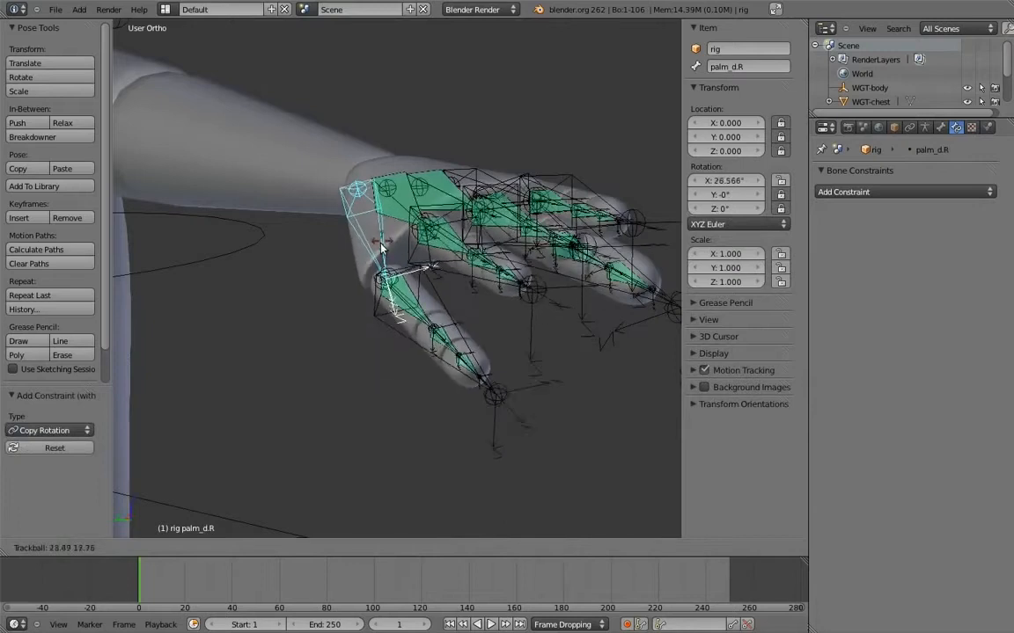
{"action": "left_click", "coordinate": [417, 261]}
{"action": "middle_click_drag", "start_coordinate": [420, 263], "coordinate": [433, 346]}
{"action": "key", "text": "a"}
{"action": "key", "text": "a"}
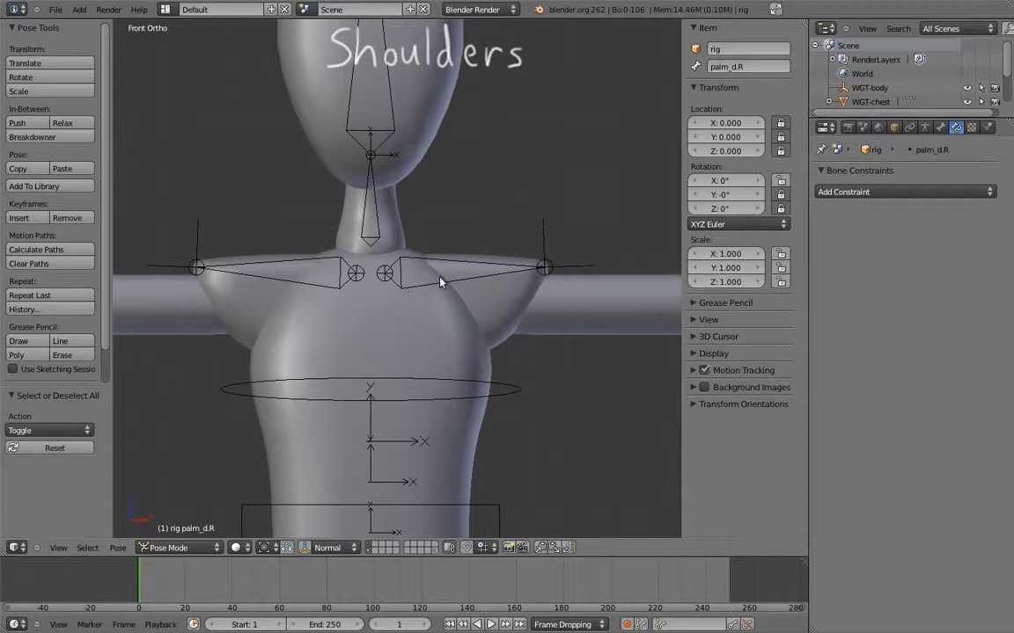
Set shoulder.L and shoulder.R to XZY Euler rotation and lock their location and Y rotation
{"action": "right_click", "coordinate": [484, 269]}
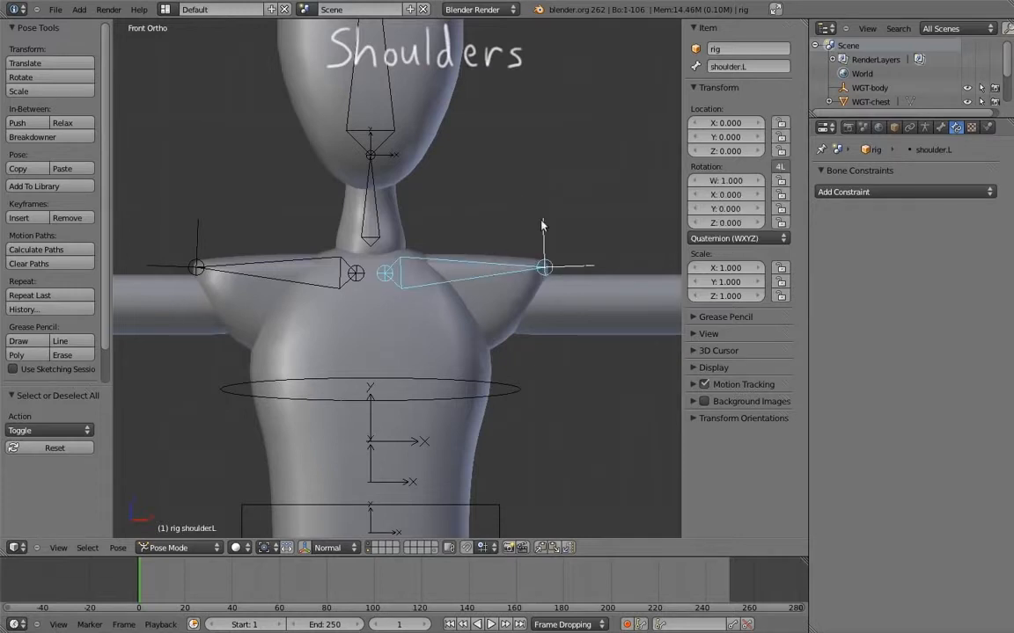
{"action": "left_click", "coordinate": [733, 238]}
{"action": "left_click", "coordinate": [722, 196]}
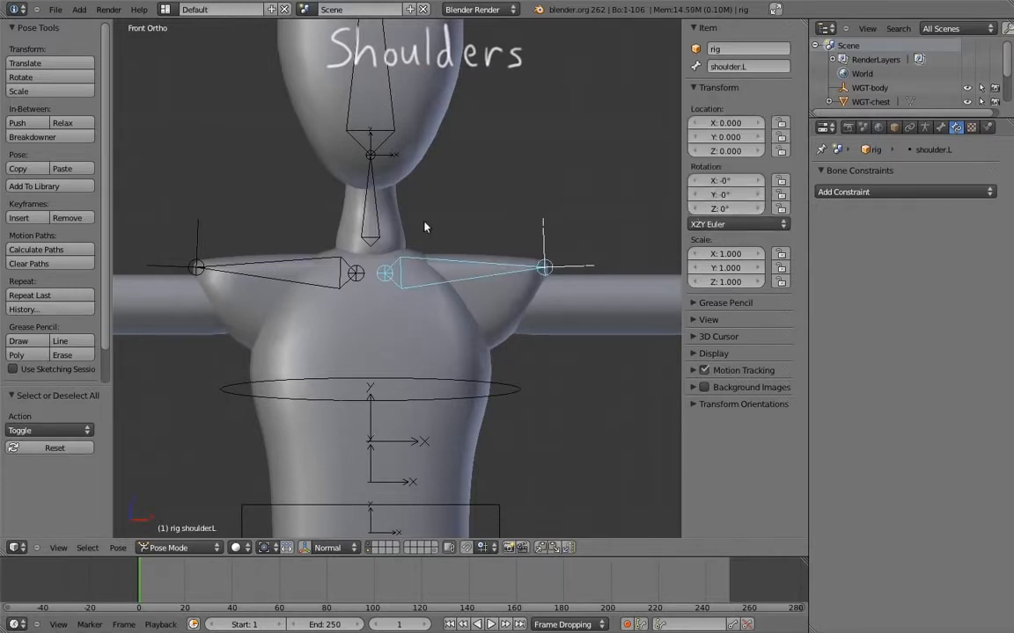
{"action": "right_click", "coordinate": [318, 263]}
{"action": "left_click", "coordinate": [733, 238]}
{"action": "left_click", "coordinate": [722, 196]}
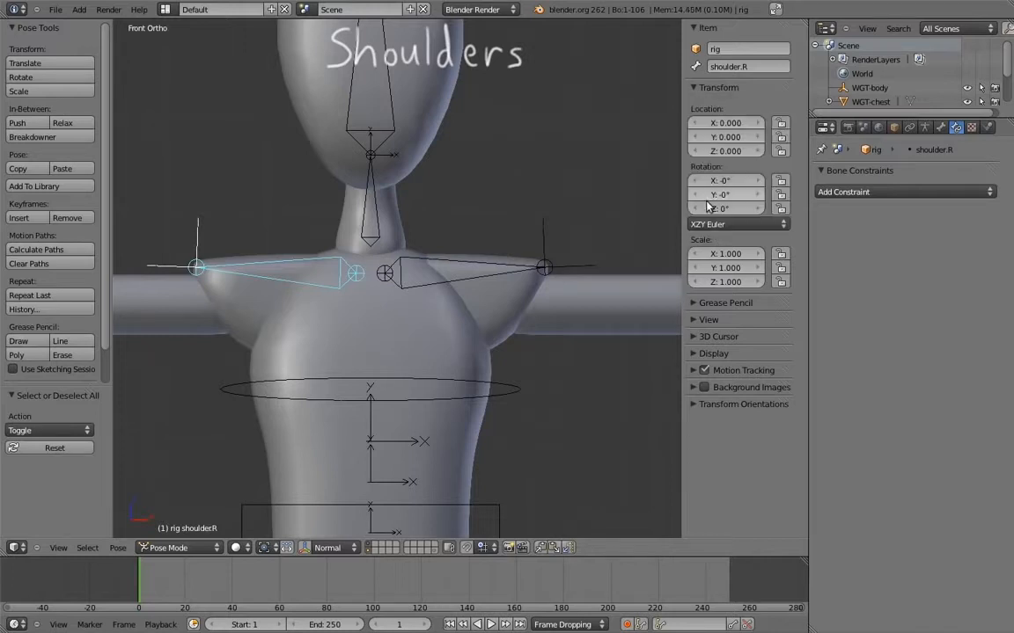
{"action": "right_click", "coordinate": [506, 269]}
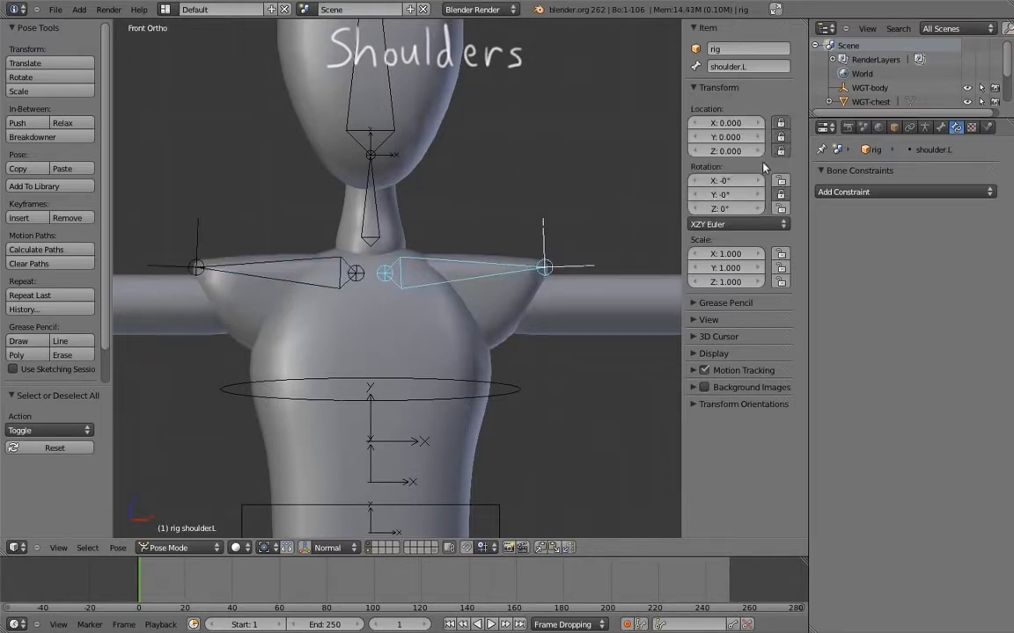
{"action": "right_click", "coordinate": [253, 270]}
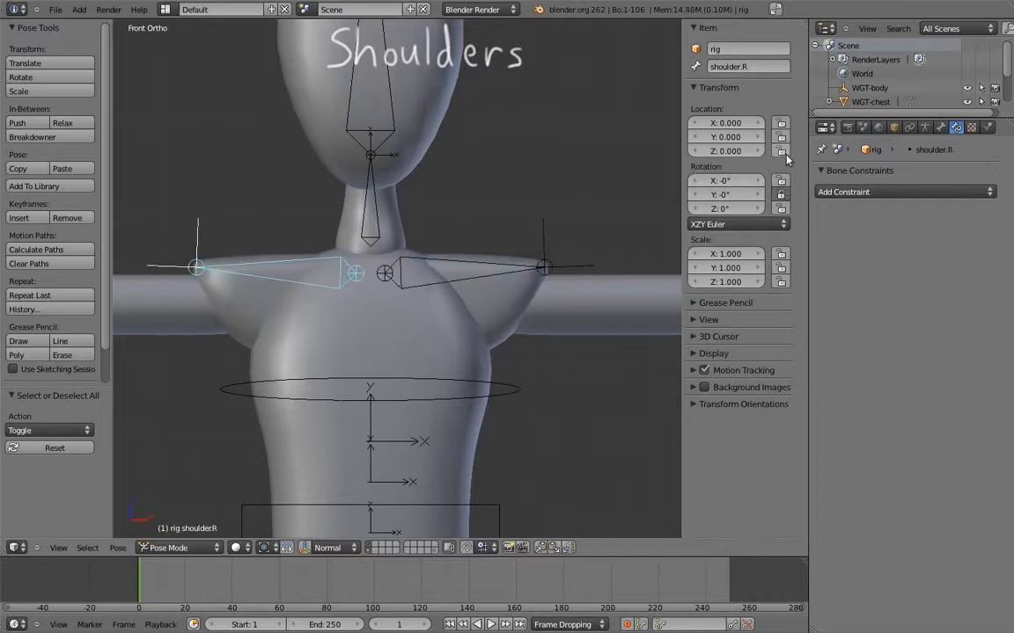
Try freely rotating the shoulder.L bone
{"action": "right_click", "coordinate": [541, 264]}
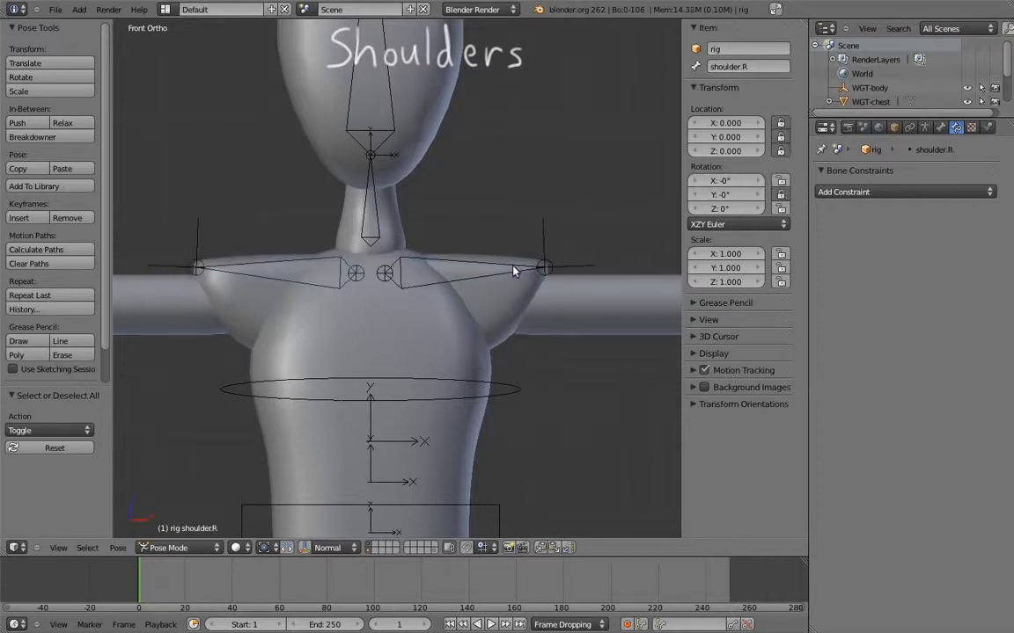
{"action": "key", "text": "r"}
{"action": "key", "text": "r"}
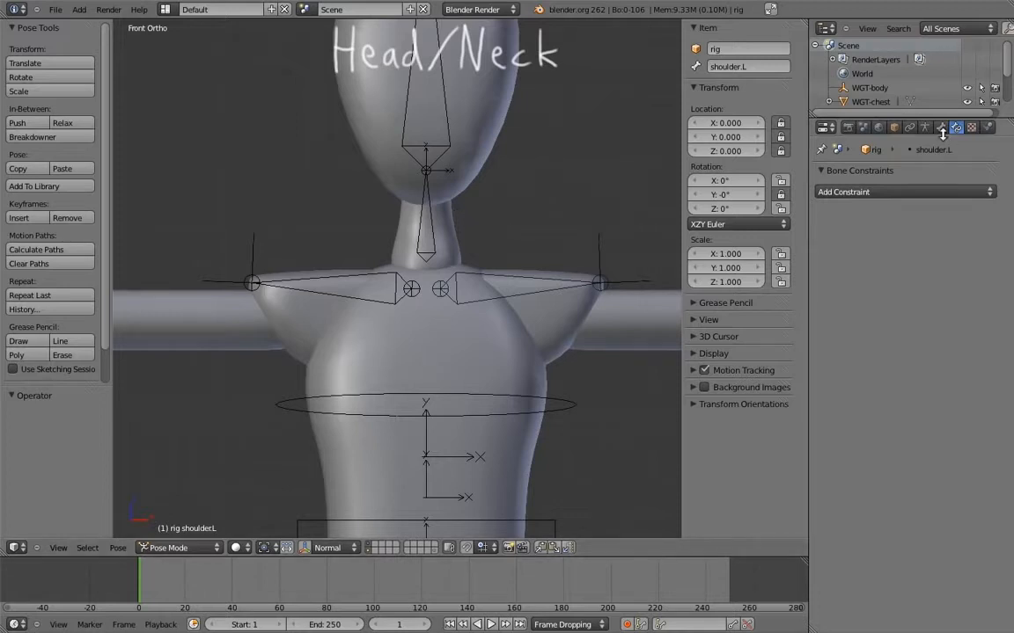
Show the armature's last bone layer in addition to the visible ones
{"action": "left_click", "coordinate": [924, 128]}
{"action": "left_click", "coordinate": [993, 260], "text": "shift"}
{"action": "middle_click_drag", "start_coordinate": [492, 202], "coordinate": [497, 211], "text": "shift"}
{"action": "middle_click_drag", "start_coordinate": [493, 211], "coordinate": [459, 269], "text": "ctrl"}
In Edit Mode, extrude a 0.03-unit bone up along Z from the MCH-chest chain's tip at the neck base
{"action": "right_click", "coordinate": [459, 225]}
{"action": "key", "text": "Tab"}
{"action": "right_click", "coordinate": [451, 260]}
{"action": "key", "text": "KP_3"}
{"action": "key", "text": "e"}
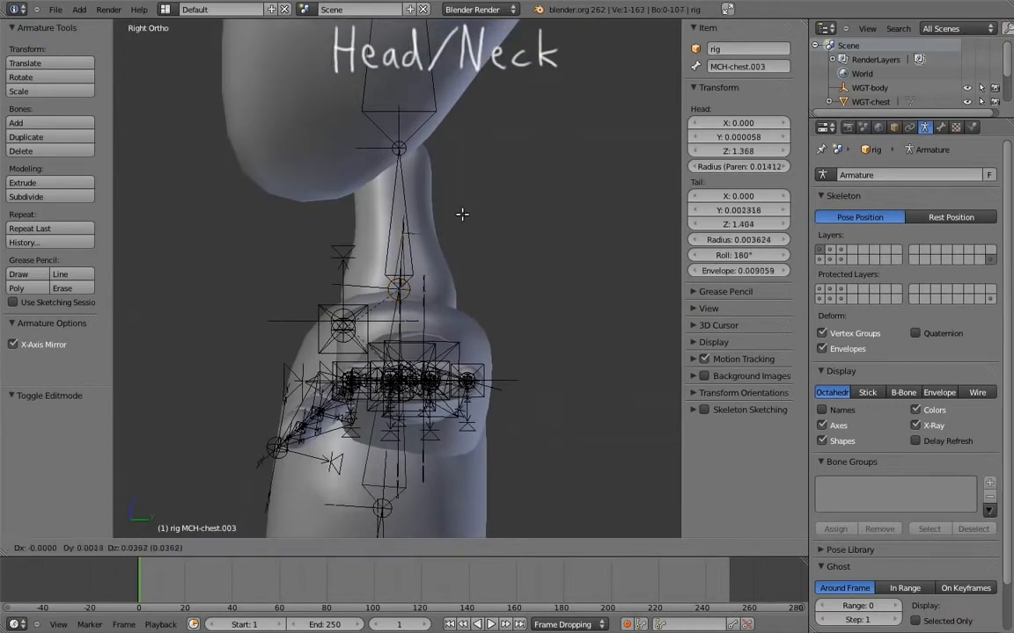
{"action": "left_click", "coordinate": [446, 206]}
Extrude a 0.03-unit bone up along Z from the neck bone's tip
{"action": "middle_click_drag", "start_coordinate": [414, 143], "coordinate": [428, 175], "text": "shift"}
{"action": "right_click", "coordinate": [429, 176]}
{"action": "key", "text": "e"}
{"action": "key", "text": "z"}
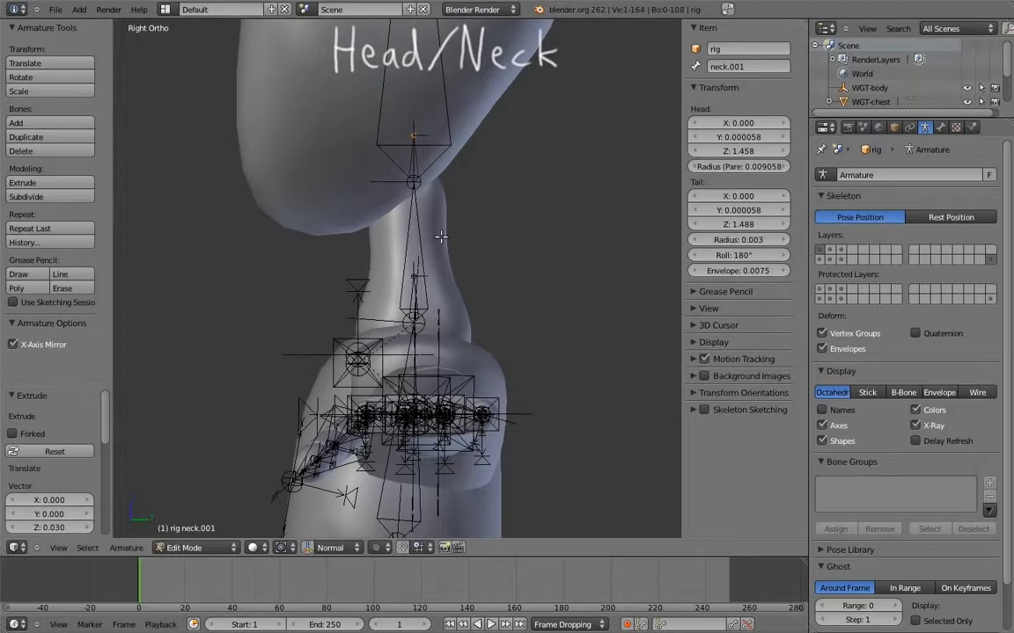
Parent the neck bone to MCH-chest.003 and the head bone to neck.001, both with Keep Offset
{"action": "right_click", "coordinate": [426, 249]}
{"action": "right_click", "coordinate": [412, 301], "text": "shift"}
{"action": "key", "text": "ctrl+p"}
{"action": "left_click", "coordinate": [412, 301]}
{"action": "right_click", "coordinate": [413, 145]}
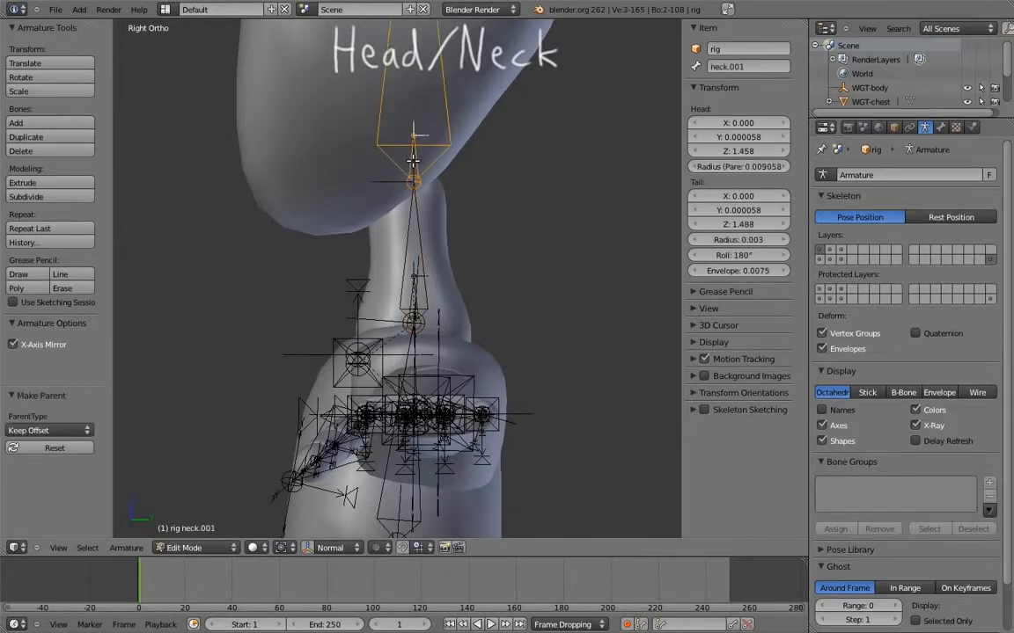
{"action": "key", "text": "ctrl+p"}
{"action": "left_click", "coordinate": [414, 160]}
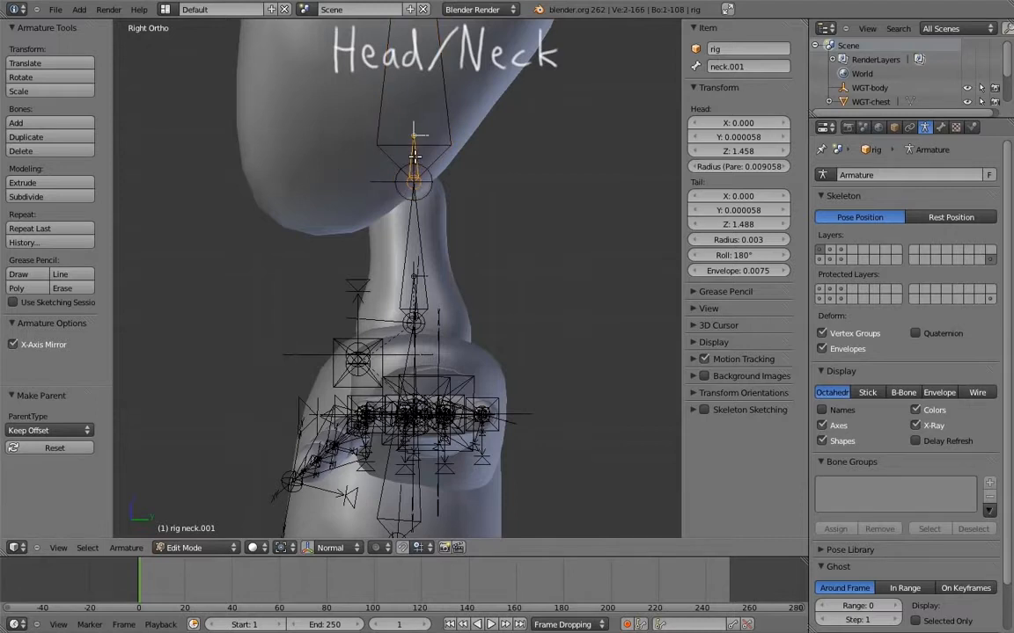
Adjust the bone roll of neck.001 and roll MCH-chest.003 by 180°
{"action": "key", "text": "ctrl+r"}
{"action": "left_click", "coordinate": [416, 195]}
{"action": "right_click", "coordinate": [410, 301]}
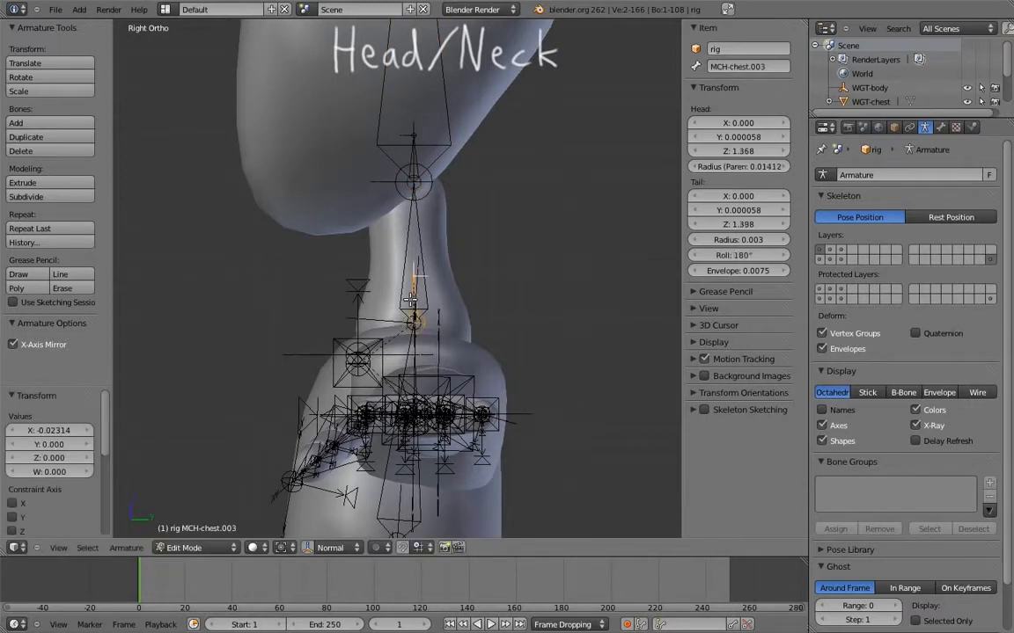
{"action": "key", "text": "ctrl+r"}
{"action": "type", "text": "180"}
{"action": "key", "text": "Return"}
In Pose Mode, try rotating the chest control, the neck and the head in turn
{"action": "key", "text": "ctrl+Tab"}
{"action": "middle_click_drag", "start_coordinate": [424, 350], "coordinate": [367, 339], "text": "ctrl"}
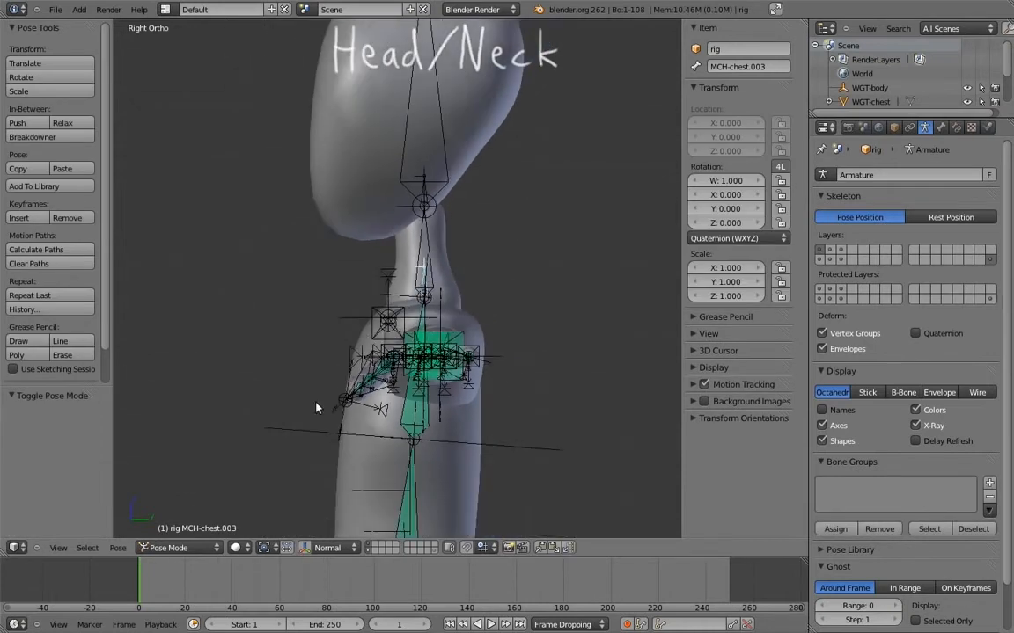
{"action": "right_click", "coordinate": [304, 423]}
{"action": "key", "text": "r"}
{"action": "right_click", "coordinate": [451, 282]}
{"action": "right_click", "coordinate": [437, 279]}
{"action": "key", "text": "r"}
{"action": "right_click", "coordinate": [485, 225]}
{"action": "right_click", "coordinate": [441, 141]}
{"action": "key", "text": "r"}
{"action": "right_click", "coordinate": [481, 142]}
{"action": "middle_click_drag", "start_coordinate": [481, 145], "coordinate": [453, 148], "text": "shift"}
In Edit Mode, duplicate MCH-chest.003 0.15 units behind the neck along Y and clear the duplicate's parent
{"action": "key", "text": "Tab"}
{"action": "right_click", "coordinate": [405, 278]}
{"action": "middle_click_drag", "start_coordinate": [445, 256], "coordinate": [403, 316], "text": "shift"}
{"action": "key", "text": "shift+d"}
{"action": "middle_click", "coordinate": [440, 313]}
{"action": "left_click", "coordinate": [644, 324]}
{"action": "middle_click_drag", "start_coordinate": [600, 293], "coordinate": [569, 297], "text": "shift"}
{"action": "key", "text": "alt+p"}
{"action": "left_click", "coordinate": [515, 315]}
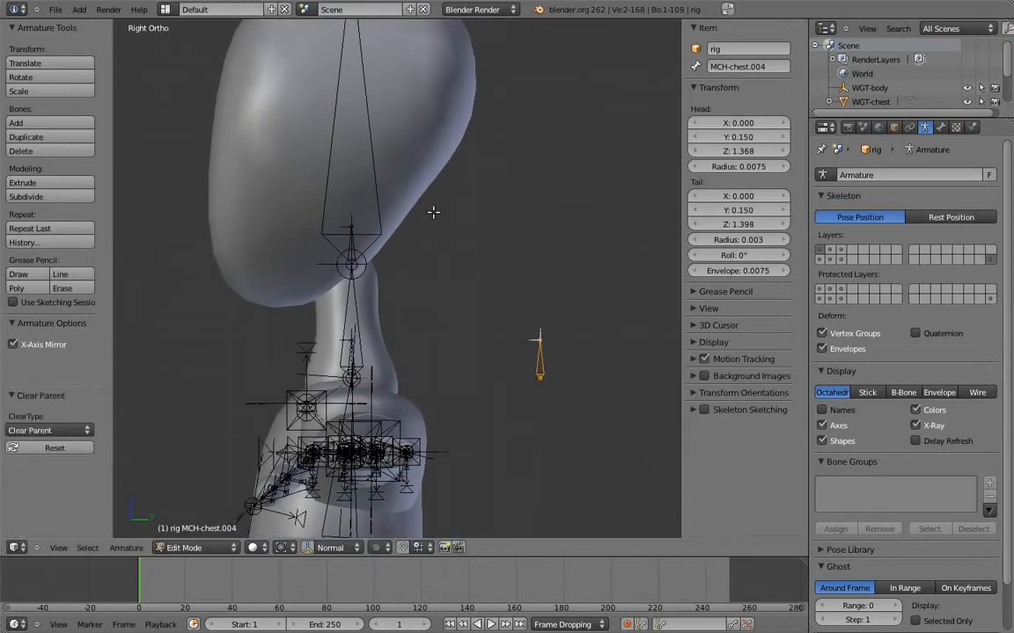
Rename the original head bone and give the duplicated bone behind the neck the name head
{"action": "right_click", "coordinate": [371, 153]}
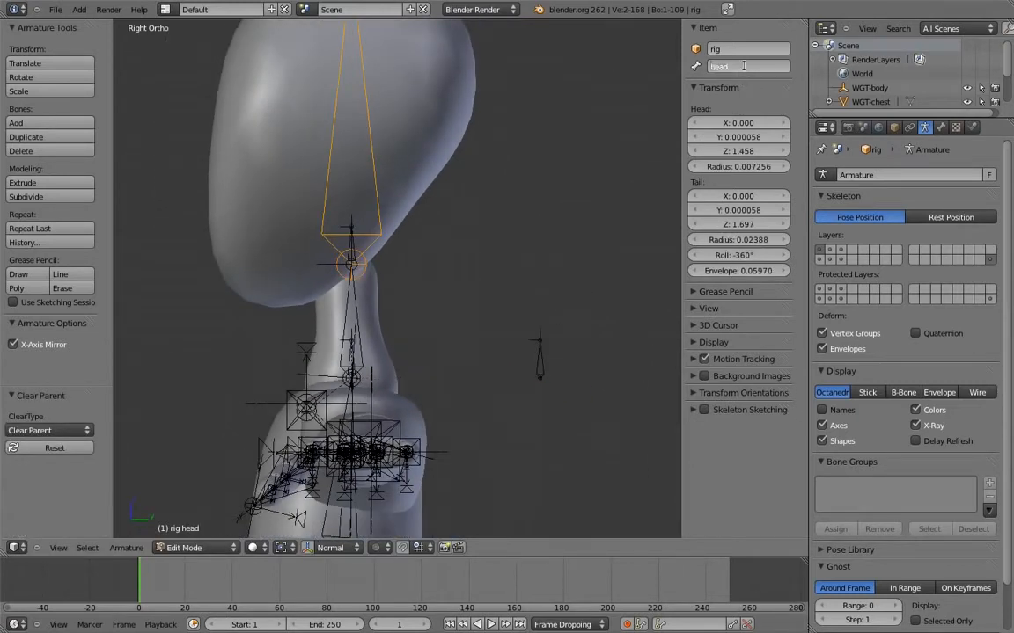
{"action": "key", "text": "Return"}
{"action": "right_click", "coordinate": [535, 352]}
{"action": "left_click", "coordinate": [729, 67]}
{"action": "type", "text": "head"}
{"action": "key", "text": "Return"}
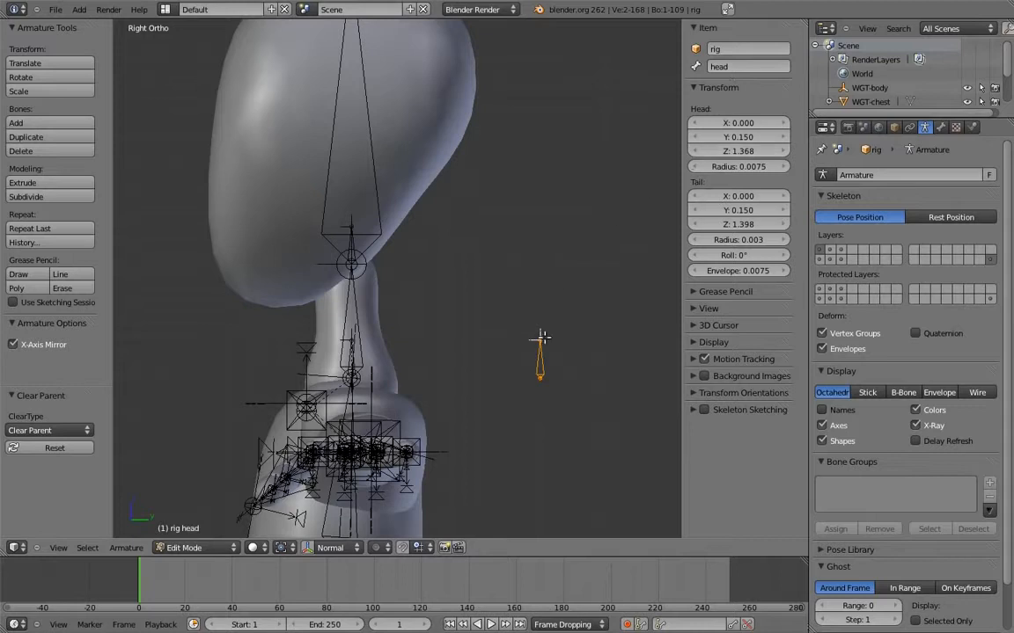
Raise the tip of the new head bone 0.1 units along Z and return to Pose Mode
{"action": "type", "text": "gz.1"}
{"action": "key", "text": "Return"}
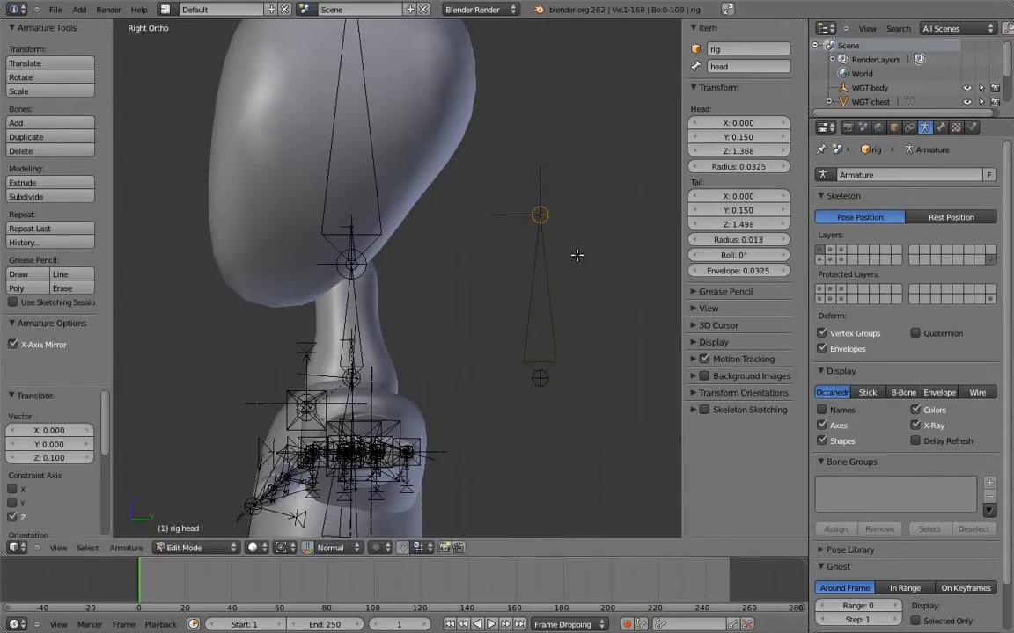
{"action": "middle_click_drag", "start_coordinate": [555, 253], "coordinate": [571, 250], "text": "shift"}
{"action": "key", "text": "ctrl+Tab"}
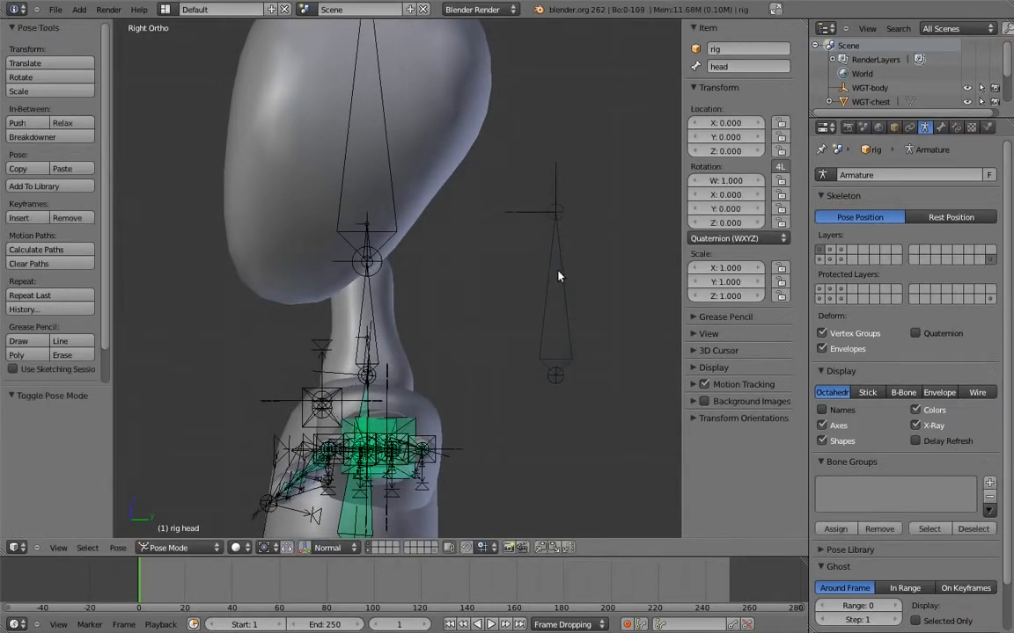
Add Copy Rotation constraints that target the head control to MCH-chest.003 at the neck base and neck.001 at the skull base
{"action": "right_click", "coordinate": [558, 278]}
{"action": "right_click", "coordinate": [366, 355], "text": "shift"}
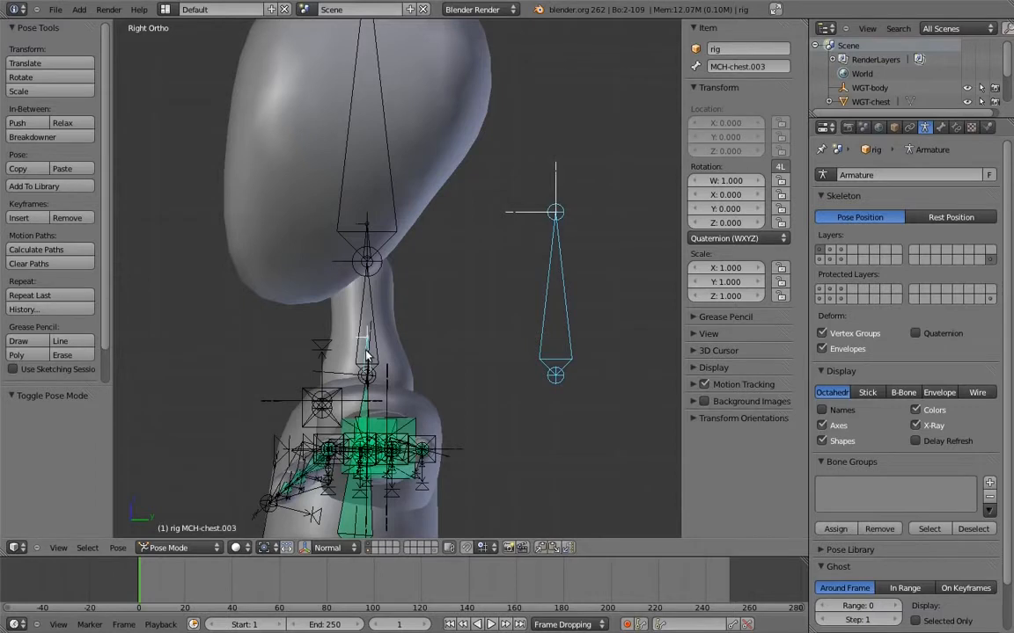
{"action": "key", "text": "shift+ctrl+c"}
{"action": "left_click", "coordinate": [361, 352]}
{"action": "right_click", "coordinate": [359, 234]}
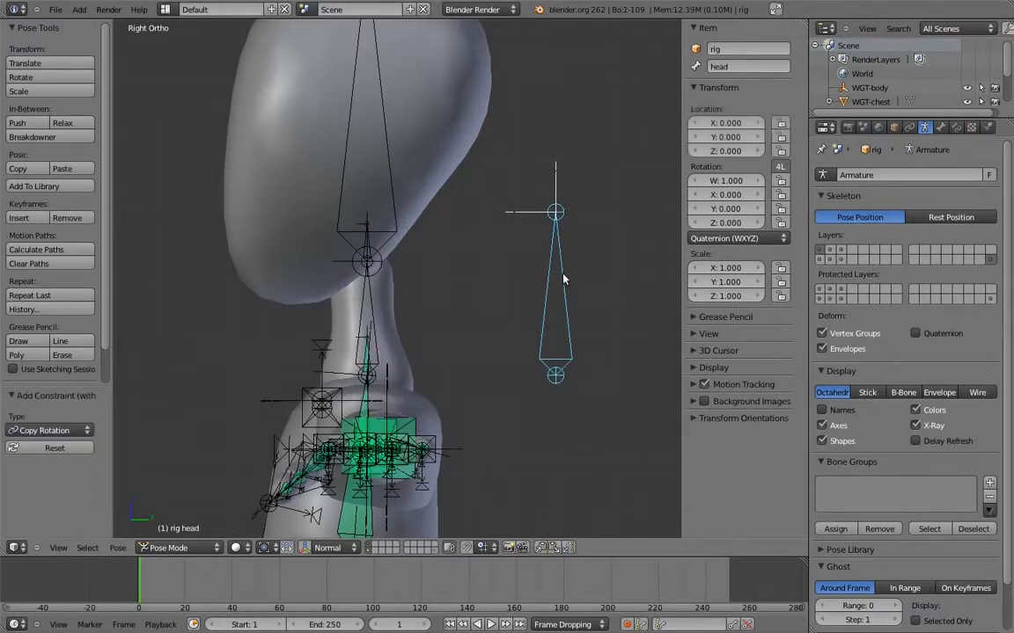
{"action": "right_click", "coordinate": [370, 239], "text": "shift"}
{"action": "key", "text": "shift+ctrl+c"}
{"action": "left_click", "coordinate": [370, 239]}
Rotate the head control about -58° to test how the neck and head follow
{"action": "middle_click_drag", "start_coordinate": [373, 242], "coordinate": [453, 203], "text": "shift"}
{"action": "middle_click_drag", "start_coordinate": [466, 202], "coordinate": [491, 213], "text": "ctrl"}
{"action": "middle_click_drag", "start_coordinate": [449, 316], "coordinate": [460, 281], "text": "shift"}
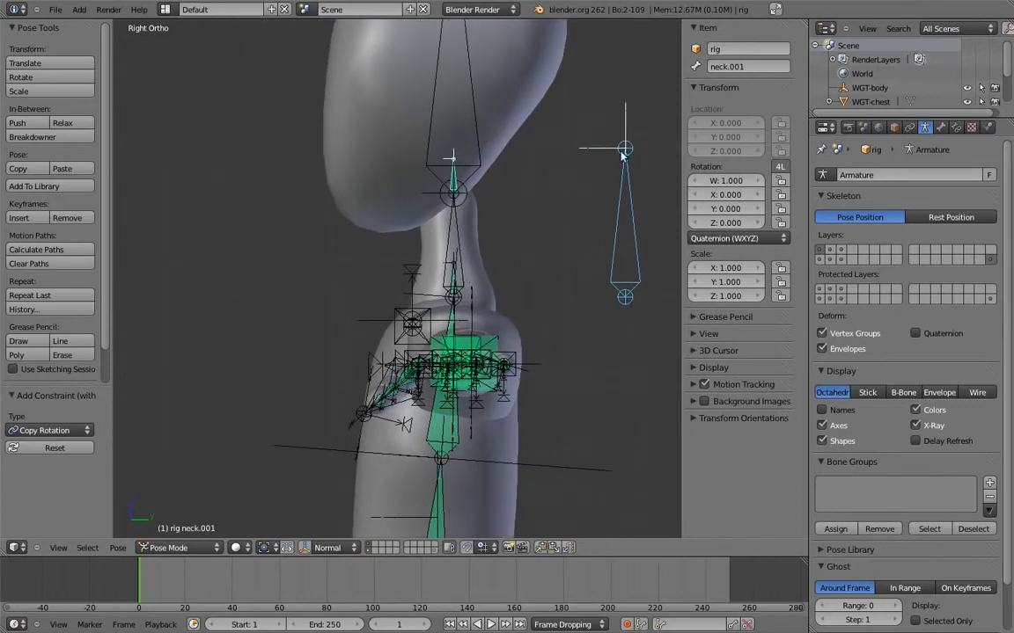
{"action": "key", "text": "r"}
{"action": "left_click", "coordinate": [482, 219]}
Lower the influence of the Copy Rotation constraint on MCH-chest.003
{"action": "right_click", "coordinate": [437, 288]}
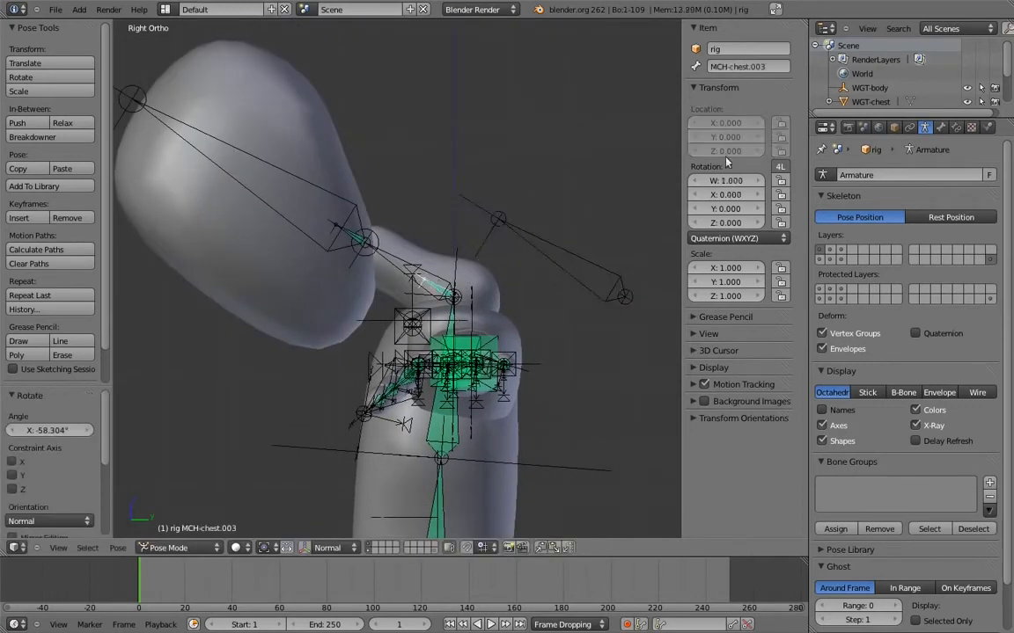
{"action": "left_click", "coordinate": [956, 128]}
{"action": "left_click", "coordinate": [890, 361]}
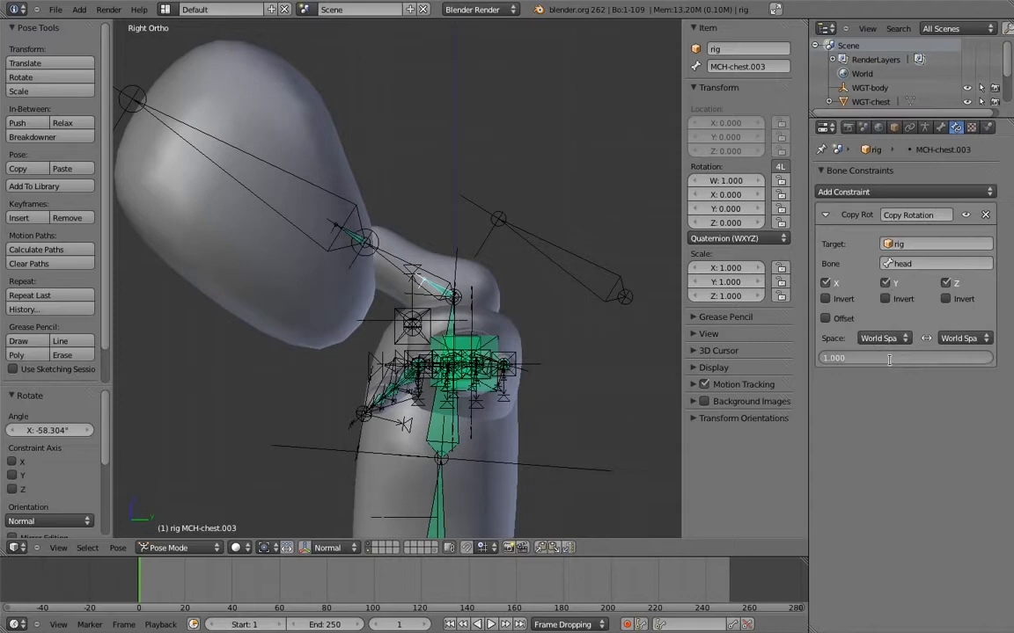
{"action": "type", "text": "0"}
{"action": "key", "text": "Return"}
Try rotating the head control again, and clear its rotation
{"action": "right_click", "coordinate": [538, 260]}
{"action": "key", "text": "r"}
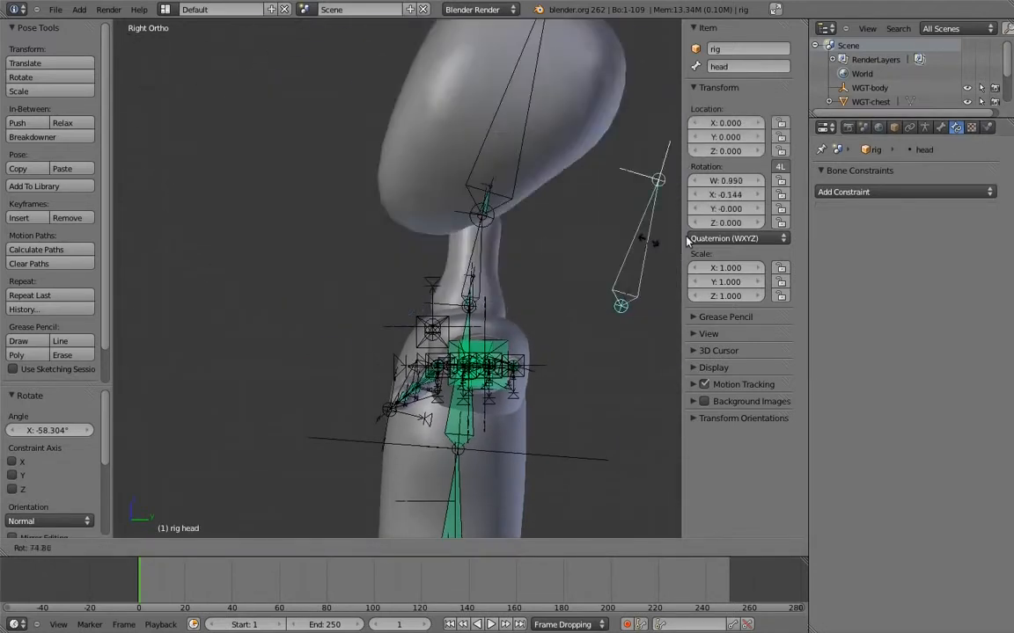
{"action": "key", "text": "Escape"}
{"action": "scroll", "coordinate": [508, 177], "scroll_direction": "down", "scroll_amount": 3}
{"action": "key", "text": "alt+r"}
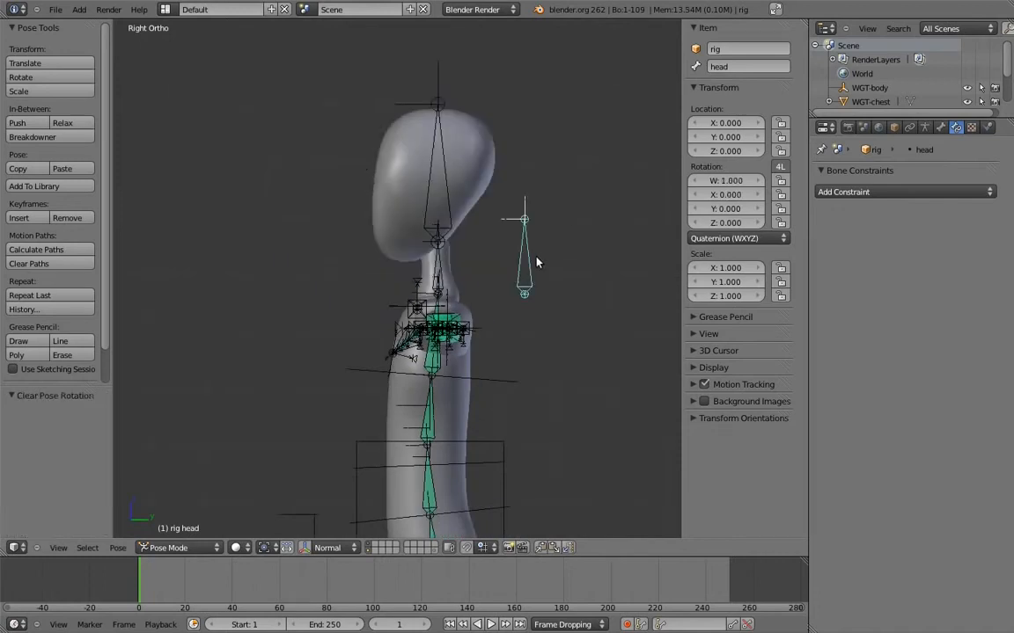
Try rotating the neck and chest controls in turn
{"action": "right_click", "coordinate": [441, 257]}
{"action": "key", "text": "r"}
{"action": "right_click", "coordinate": [425, 233]}
{"action": "scroll", "coordinate": [451, 257], "scroll_direction": "down", "scroll_amount": 3}
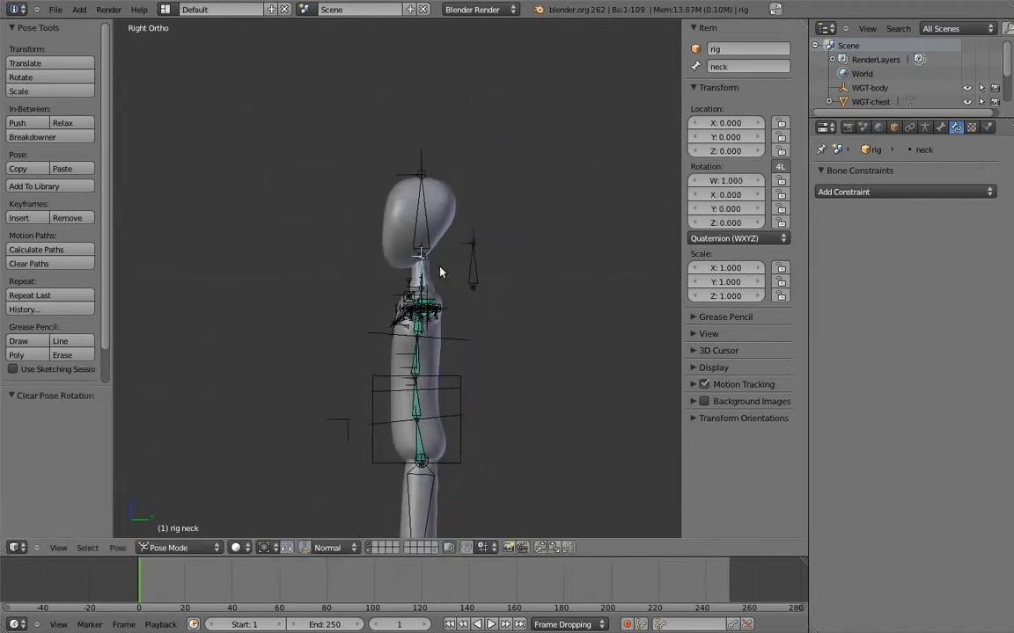
{"action": "right_click", "coordinate": [384, 335]}
{"action": "key", "text": "r"}
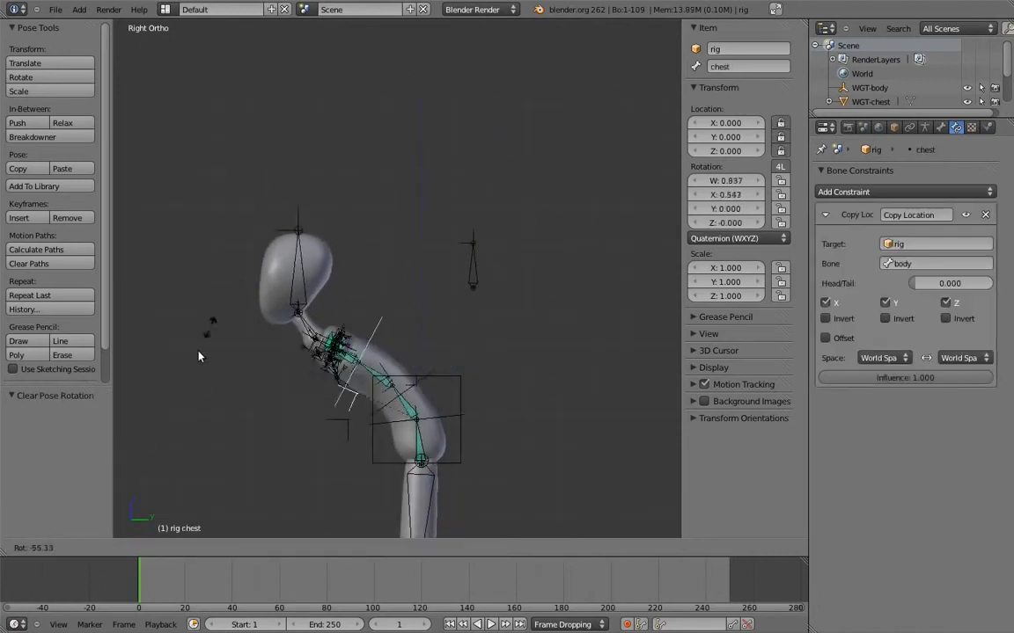
{"action": "key", "text": "Escape"}
{"action": "scroll", "coordinate": [493, 280], "scroll_direction": "up", "scroll_amount": 4}
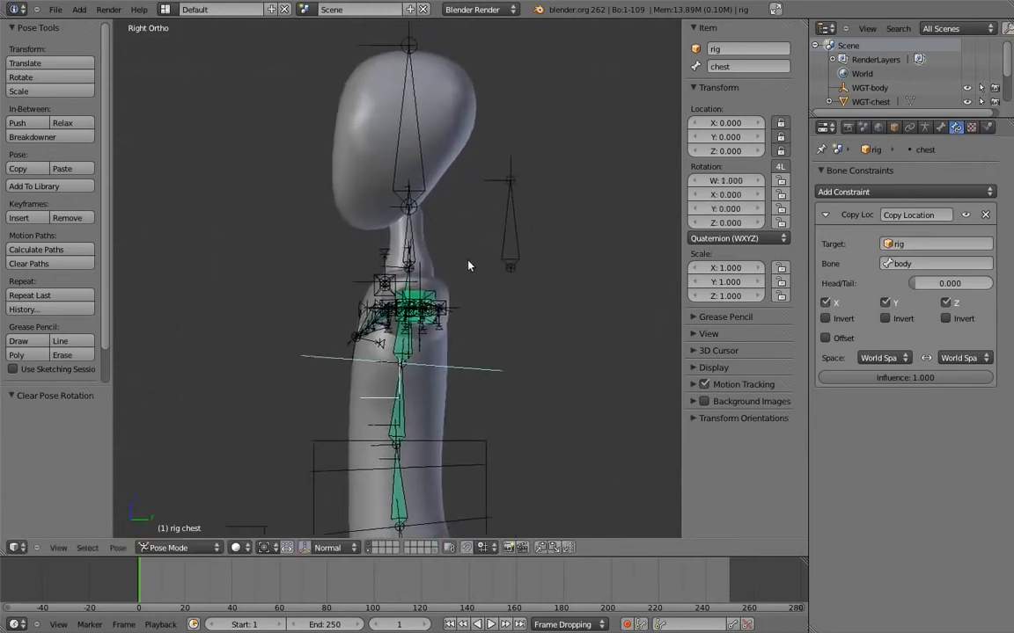
In Edit Mode, extrude two bones upward from the joint at the neck base, 0.05 and 0.06 units along Z
{"action": "middle_click_drag", "start_coordinate": [495, 276], "coordinate": [456, 338], "text": "shift"}
{"action": "right_click", "coordinate": [404, 301]}
{"action": "key", "text": "Tab"}
{"action": "scroll", "coordinate": [508, 276], "scroll_direction": "up", "scroll_amount": 3}
{"action": "right_click", "coordinate": [473, 332]}
{"action": "key", "text": "e"}
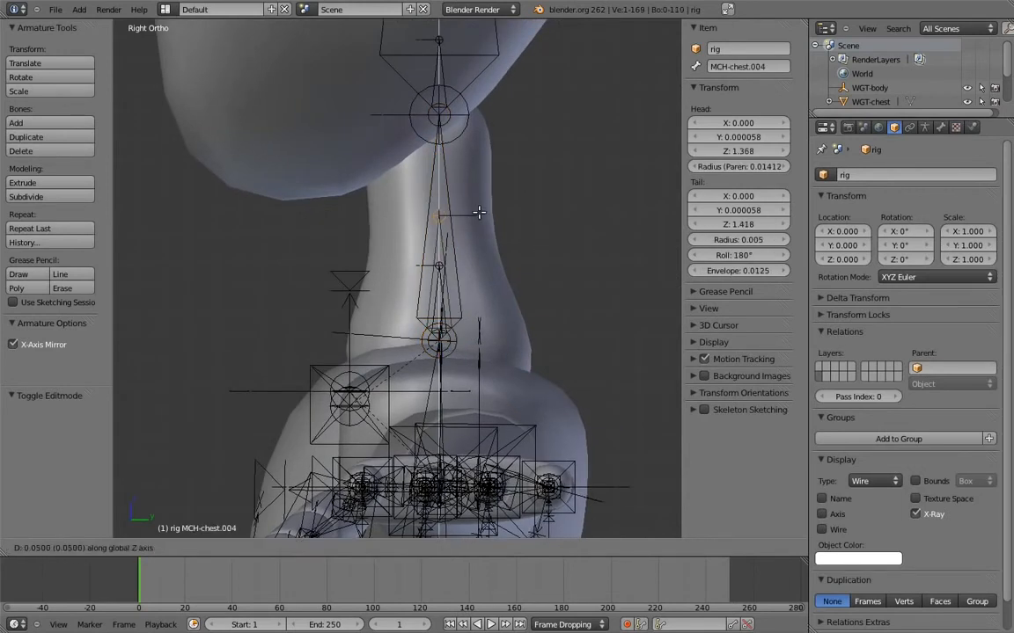
{"action": "left_click", "coordinate": [477, 214]}
{"action": "key", "text": "e"}
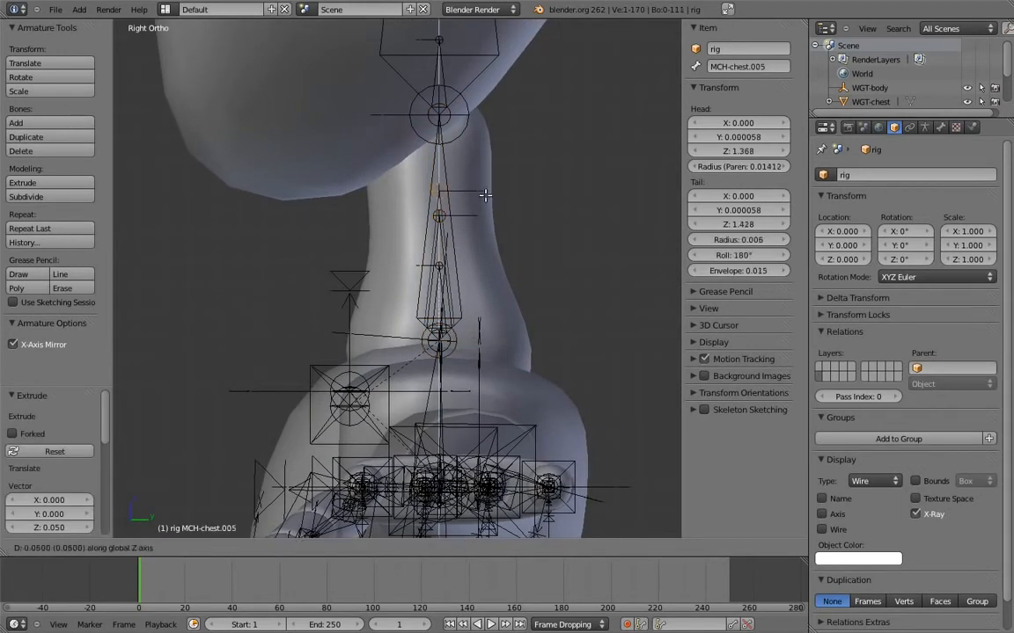
{"action": "left_click", "coordinate": [482, 199]}
Lower the tip of the shorter extruded neck bone, MCH-chest.004, by 0.01 units along Z
{"action": "middle_click_drag", "start_coordinate": [467, 211], "coordinate": [474, 268], "text": "shift"}
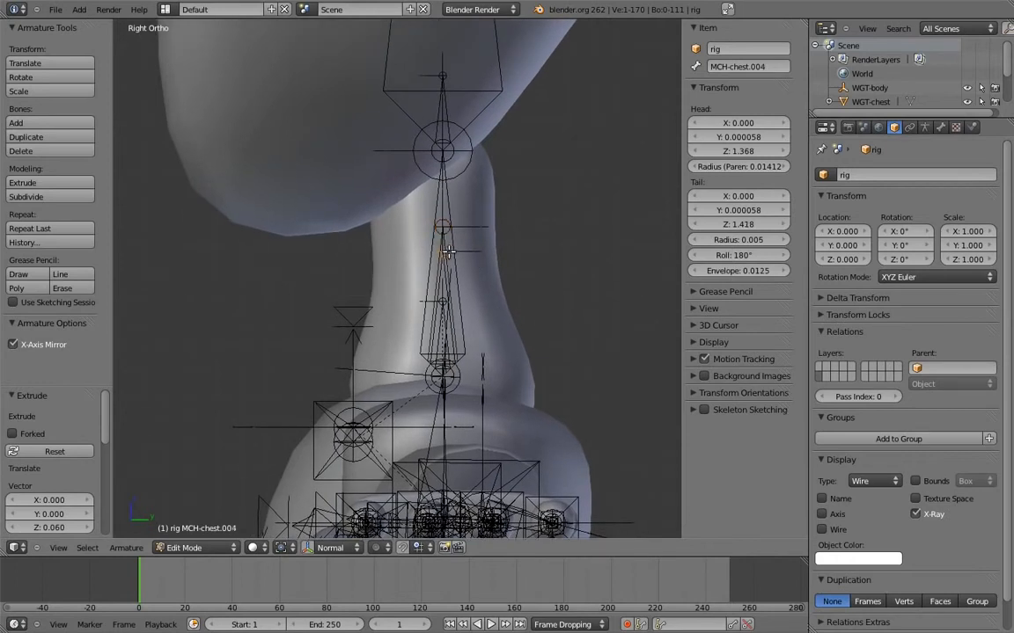
{"action": "right_click", "coordinate": [447, 252]}
{"action": "key", "text": "g"}
{"action": "key", "text": "z"}
{"action": "left_click", "coordinate": [458, 263]}
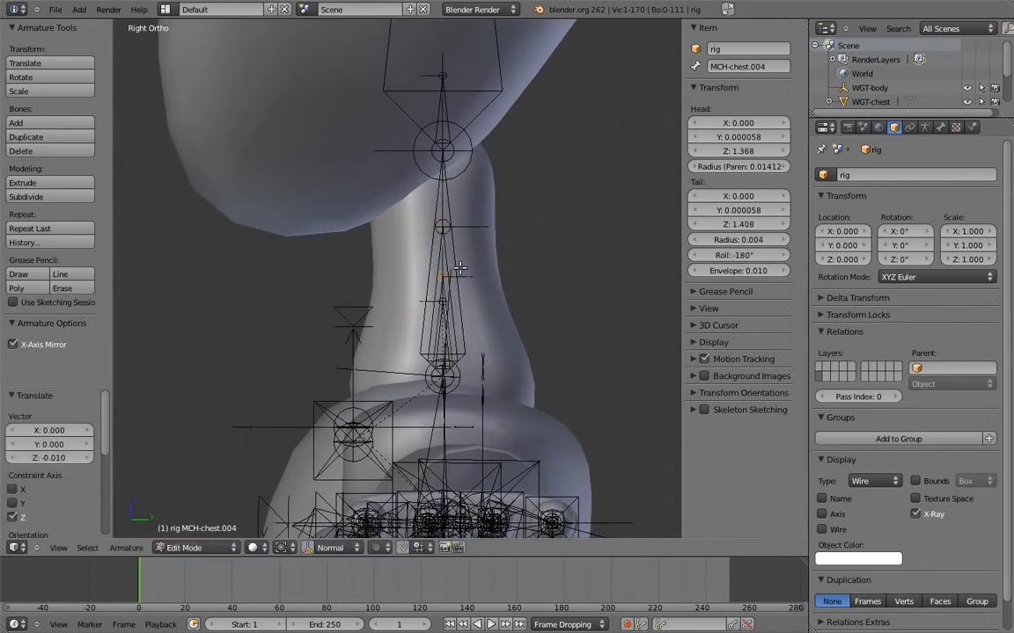
Rename the shorter extruded neck bone MCH-head_socket and the longer one MCH-head_parent
{"action": "right_click", "coordinate": [444, 291]}
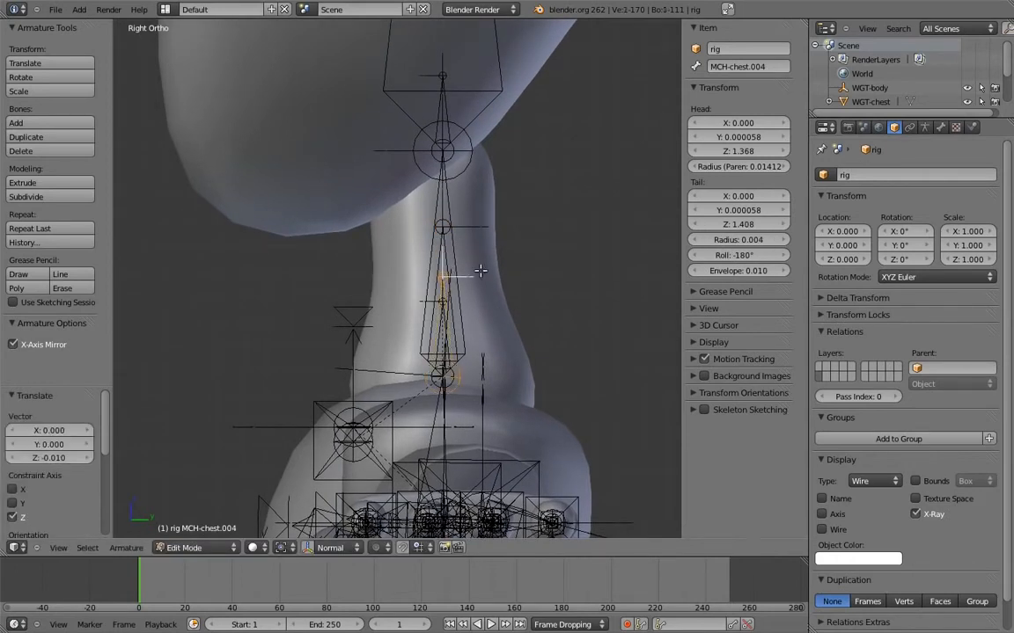
{"action": "left_click", "coordinate": [754, 68]}
{"action": "type", "text": "MCH"}
{"action": "key", "text": "Return"}
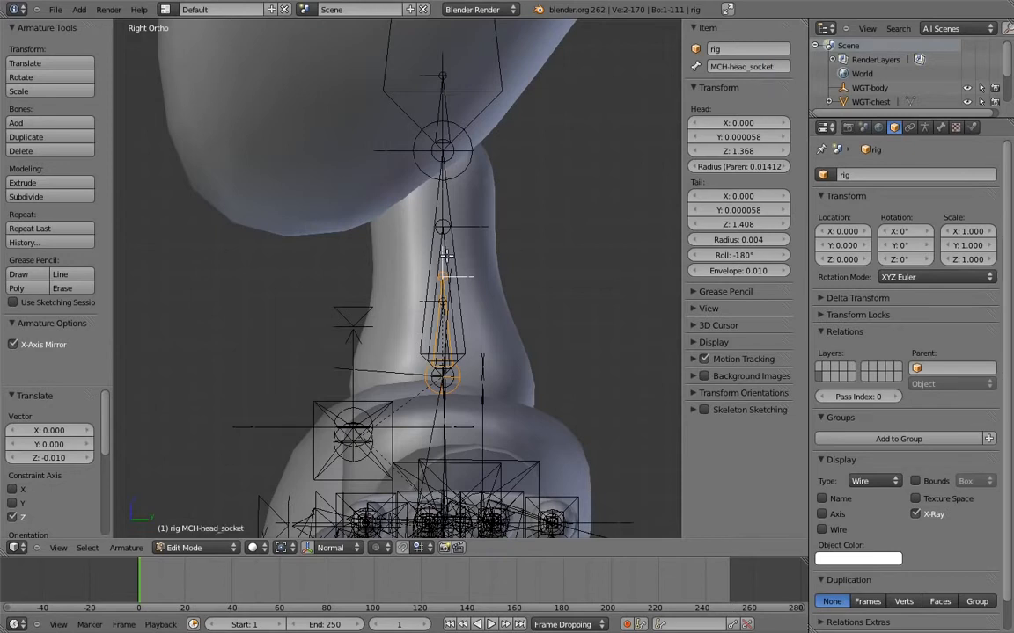
{"action": "right_click", "coordinate": [448, 256]}
{"action": "left_click", "coordinate": [745, 68]}
{"action": "type", "text": "MCH"}
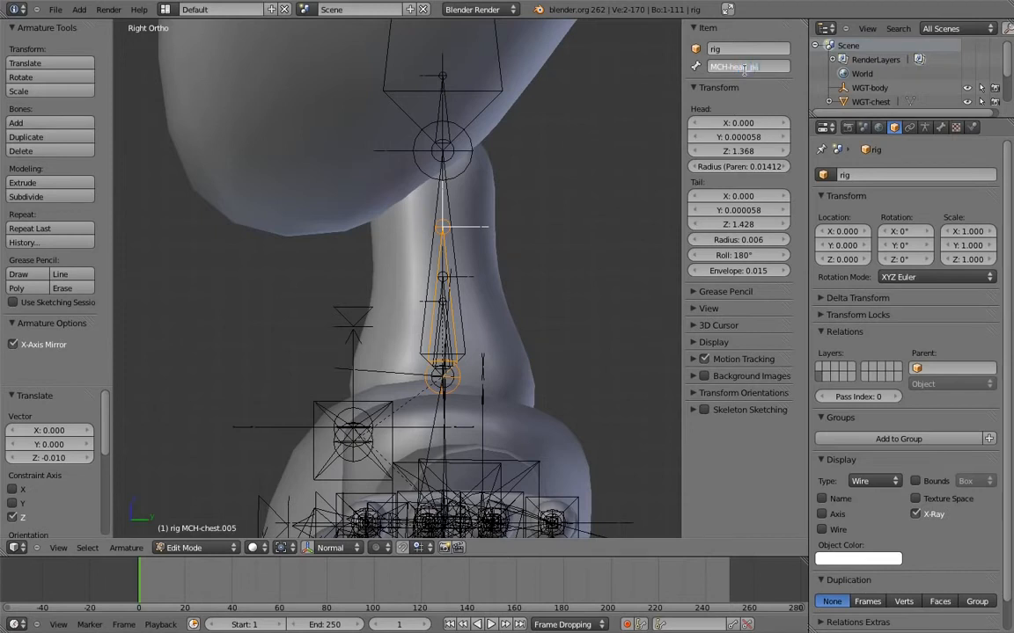
{"action": "key", "text": "Return"}
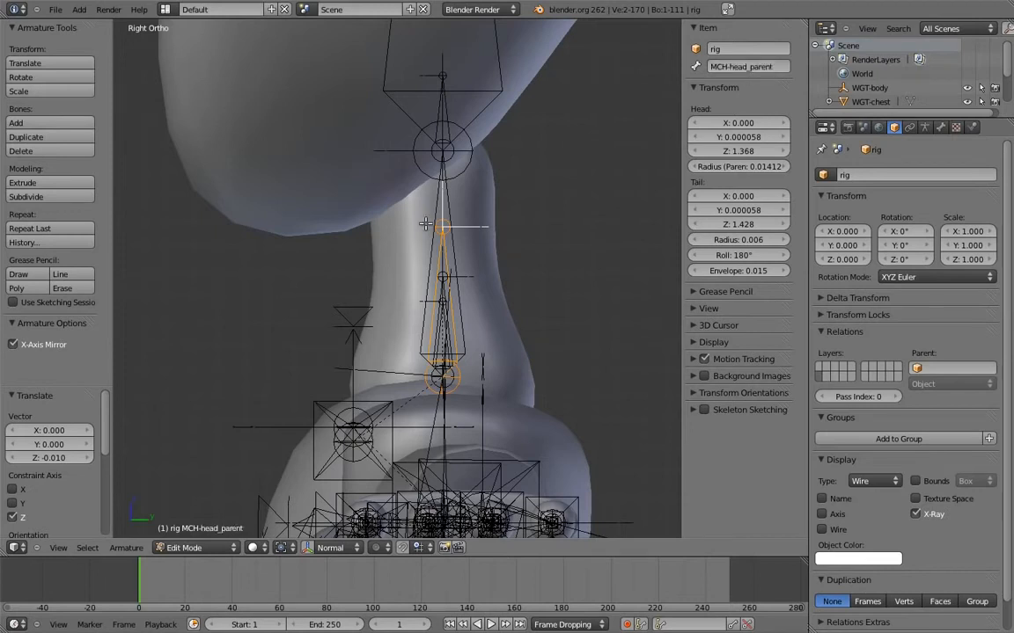
Parent MCH-head_parent to the root bone with Keep Offset
{"action": "middle_click_drag", "start_coordinate": [460, 292], "coordinate": [452, 102], "text": "shift"}
{"action": "scroll", "coordinate": [422, 246], "scroll_direction": "down", "scroll_amount": 4}
{"action": "middle_click_drag", "start_coordinate": [475, 349], "coordinate": [391, 111], "text": "shift"}
{"action": "middle_click_drag", "start_coordinate": [431, 519], "coordinate": [367, 59], "text": "shift"}
{"action": "middle_click_drag", "start_coordinate": [483, 491], "coordinate": [388, 231], "text": "shift"}
{"action": "right_click", "coordinate": [441, 355]}
{"action": "middle_click_drag", "start_coordinate": [436, 255], "coordinate": [462, 289], "text": "ctrl"}
{"action": "key", "text": "ctrl+p"}
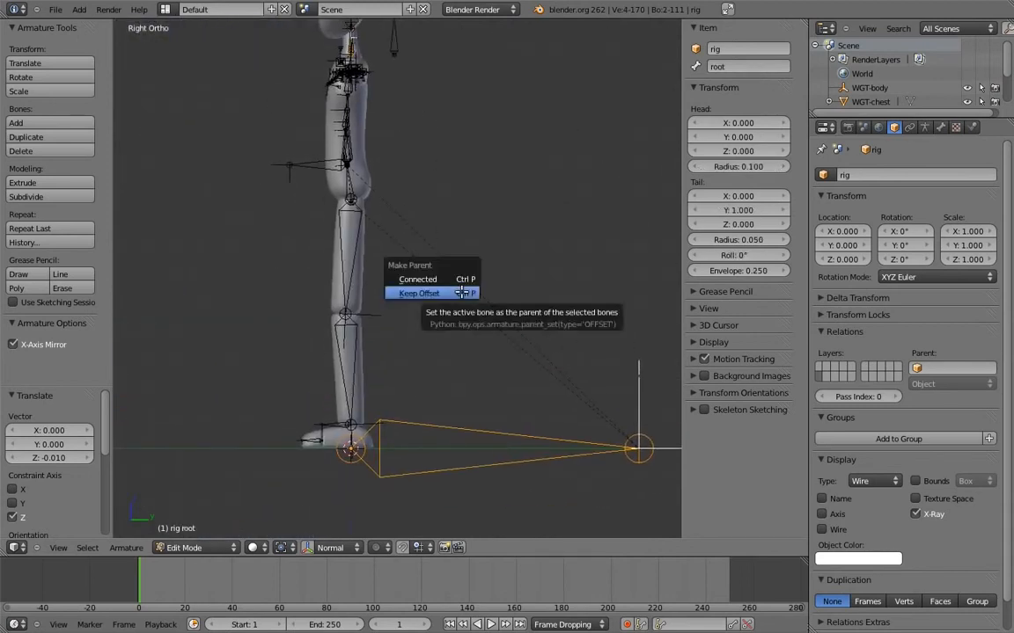
{"action": "left_click", "coordinate": [462, 290]}
Parent the head control to MCH-head_parent with Keep Offset and return to Pose Mode
{"action": "middle_click_drag", "start_coordinate": [408, 113], "coordinate": [515, 292], "text": "shift"}
{"action": "scroll", "coordinate": [510, 264], "scroll_direction": "up", "scroll_amount": 6}
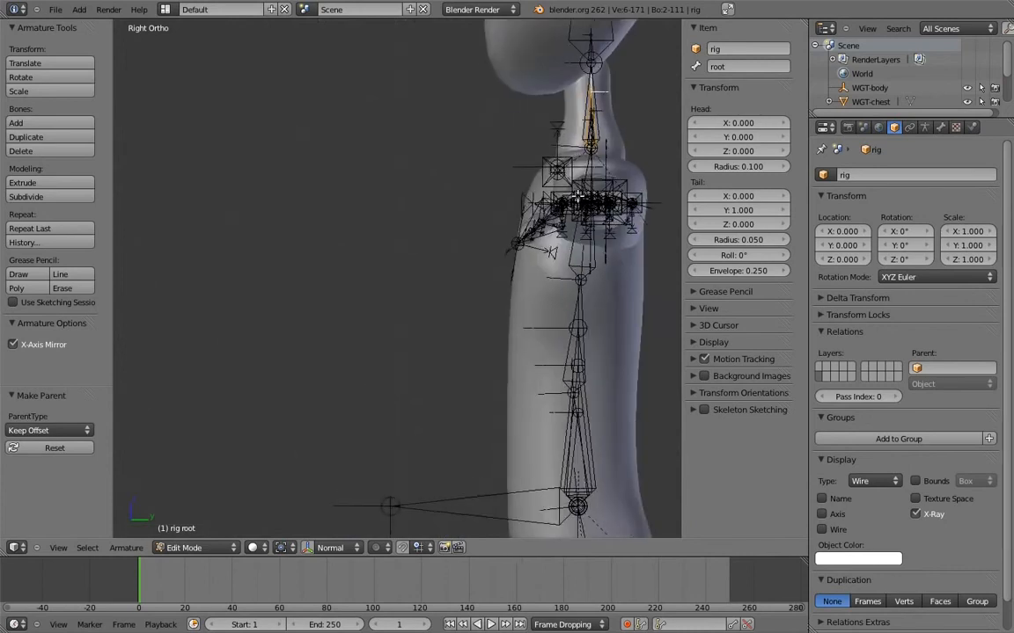
{"action": "middle_click_drag", "start_coordinate": [506, 254], "coordinate": [293, 345], "text": "shift"}
{"action": "scroll", "coordinate": [466, 215], "scroll_direction": "up", "scroll_amount": 3}
{"action": "middle_click_drag", "start_coordinate": [484, 219], "coordinate": [499, 291], "text": "shift"}
{"action": "scroll", "coordinate": [499, 291], "scroll_direction": "up", "scroll_amount": 1}
{"action": "right_click", "coordinate": [659, 191]}
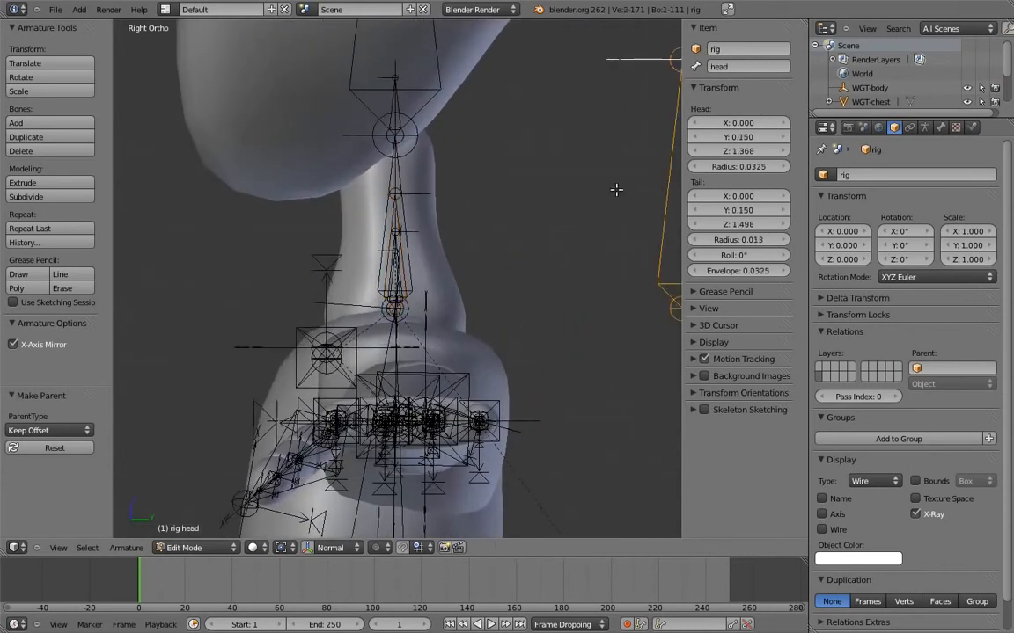
{"action": "right_click", "coordinate": [392, 217]}
{"action": "key", "text": "ctrl+p"}
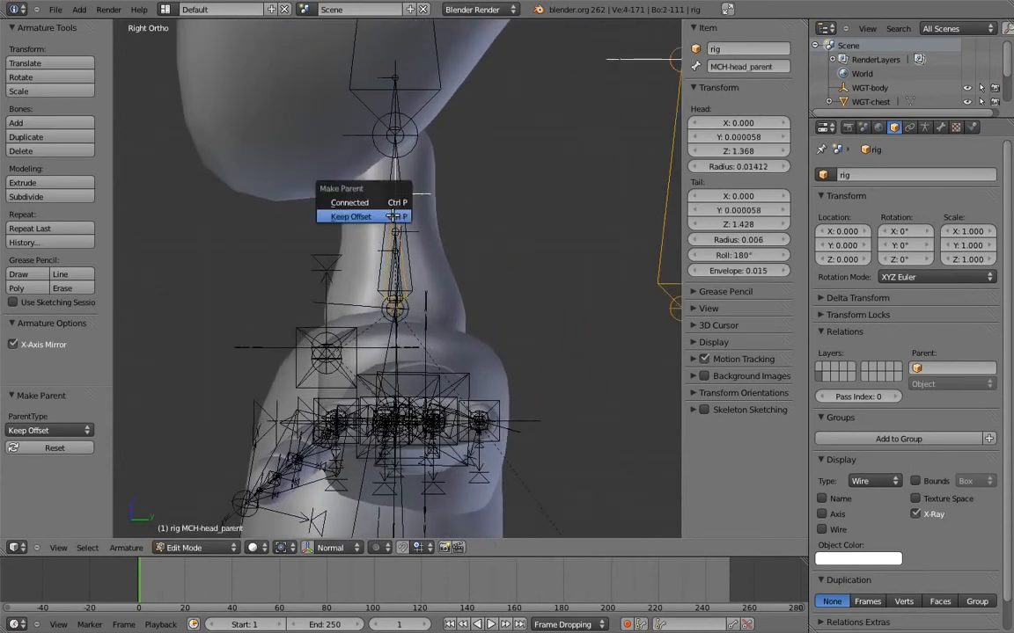
{"action": "left_click", "coordinate": [391, 216]}
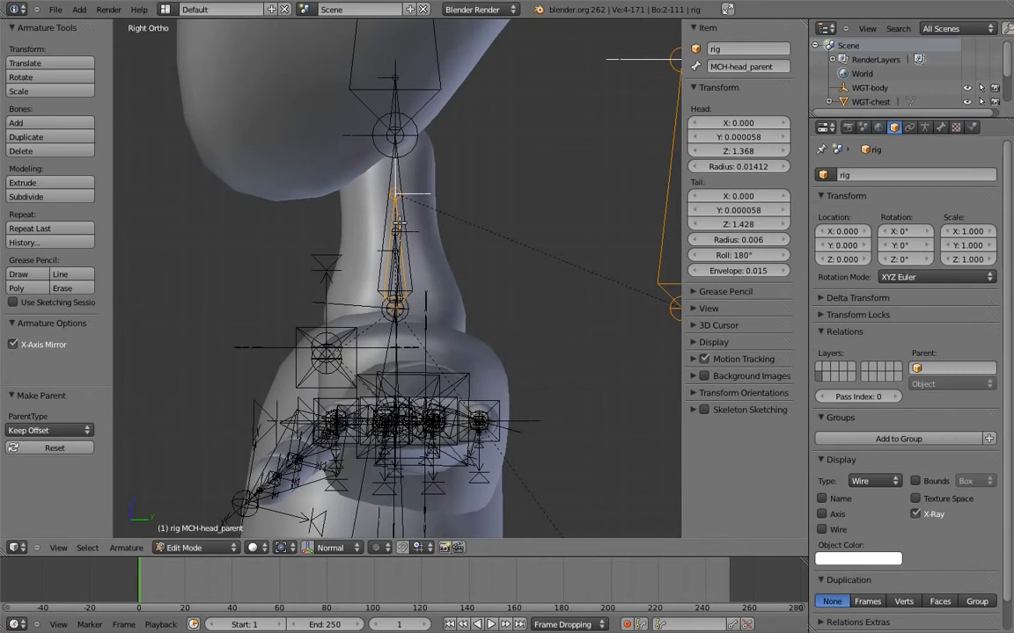
{"action": "middle_click_drag", "start_coordinate": [362, 201], "coordinate": [391, 204], "text": "shift"}
{"action": "scroll", "coordinate": [397, 199], "scroll_direction": "down", "scroll_amount": 1}
{"action": "key", "text": "Tab"}
Try rotating the chest control to check how the head mechanism bones behave
{"action": "scroll", "coordinate": [407, 211], "scroll_direction": "down", "scroll_amount": 5}
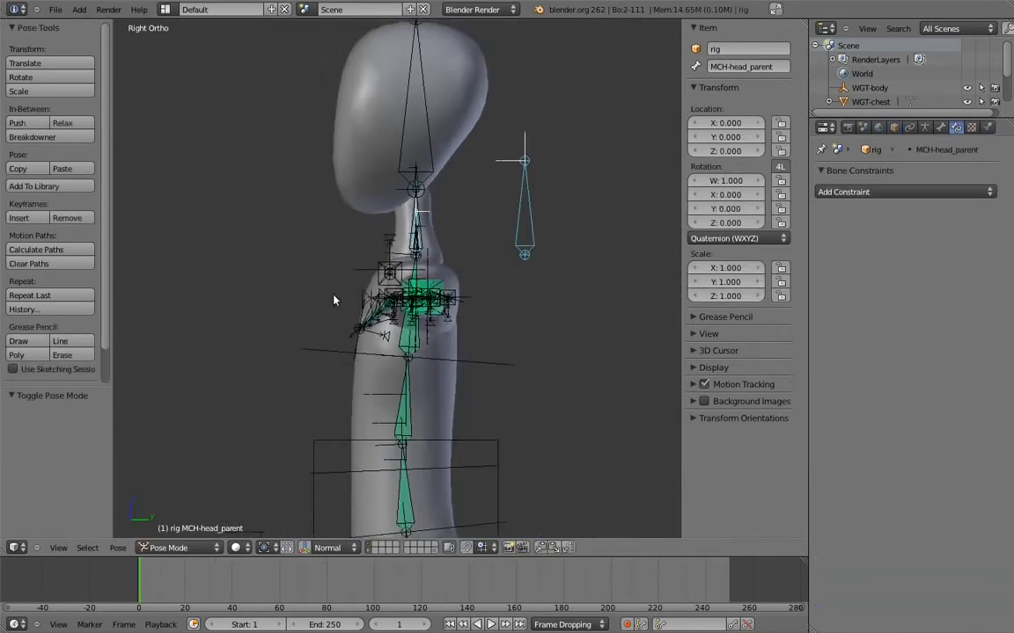
{"action": "right_click", "coordinate": [418, 300]}
{"action": "key", "text": "r"}
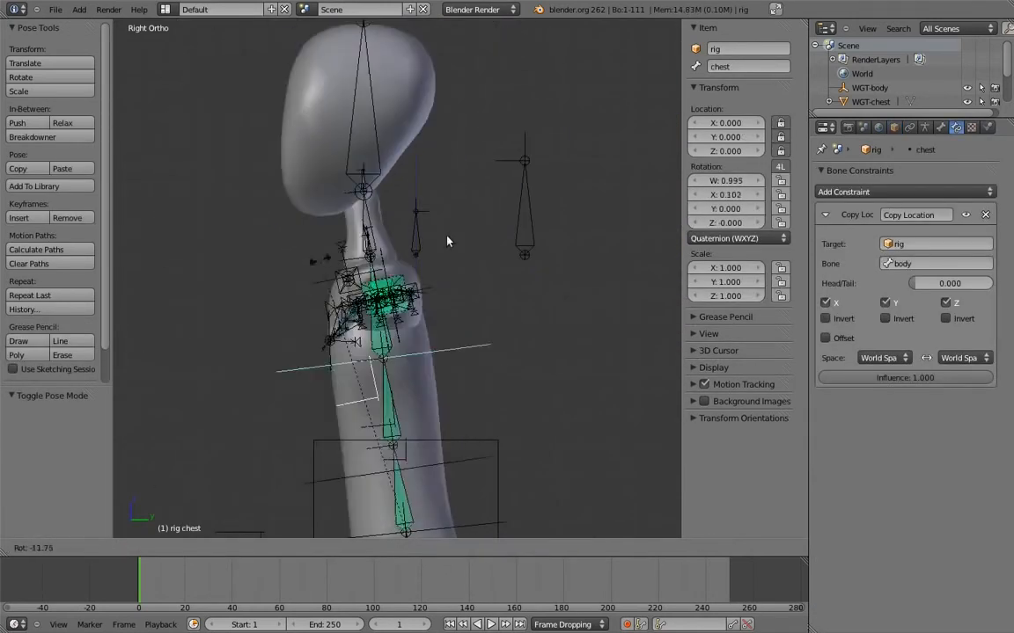
{"action": "right_click", "coordinate": [268, 256]}
Add Copy Location and Copy Transforms constraints to MCH-head_parent, both targeting MCH-head_socket
{"action": "scroll", "coordinate": [396, 303], "scroll_direction": "up", "scroll_amount": 6}
{"action": "middle_click_drag", "start_coordinate": [473, 132], "coordinate": [430, 244], "text": "shift"}
{"action": "scroll", "coordinate": [405, 218], "scroll_direction": "up", "scroll_amount": 3}
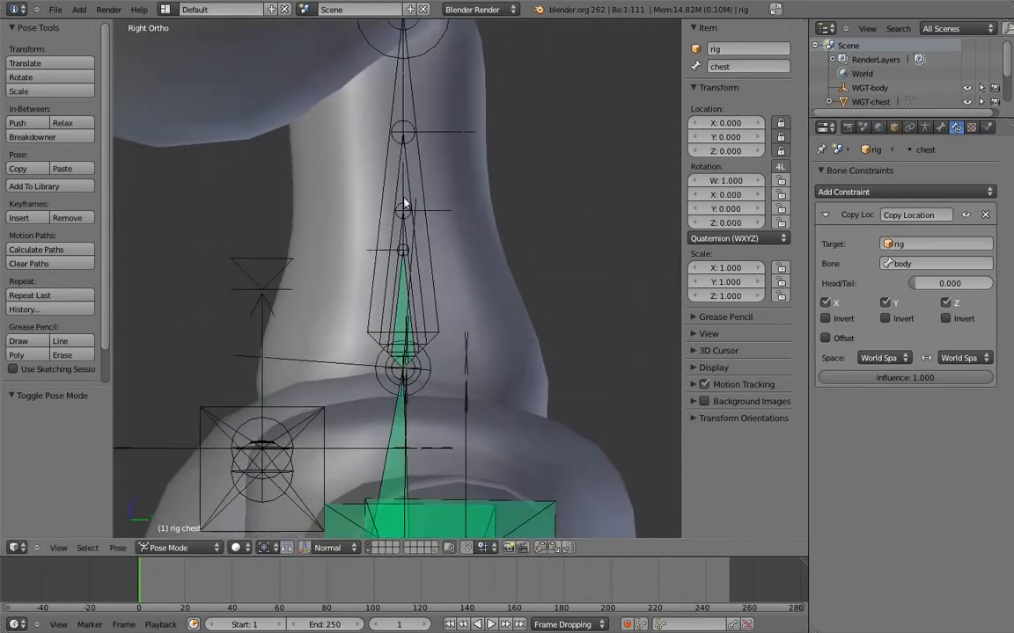
{"action": "right_click", "coordinate": [400, 184]}
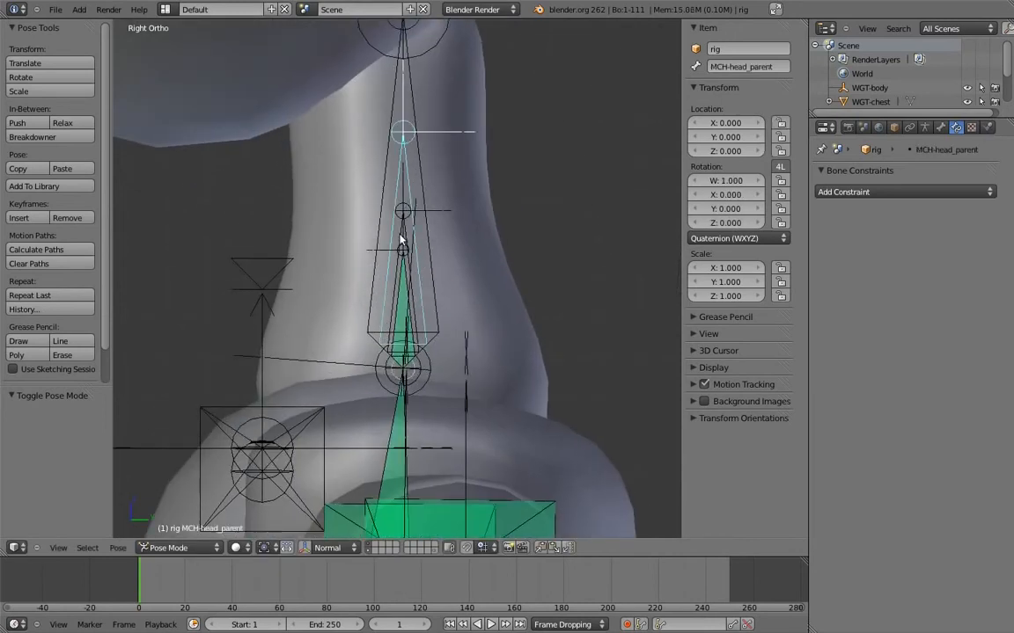
{"action": "key", "text": "ctrl+shift+c"}
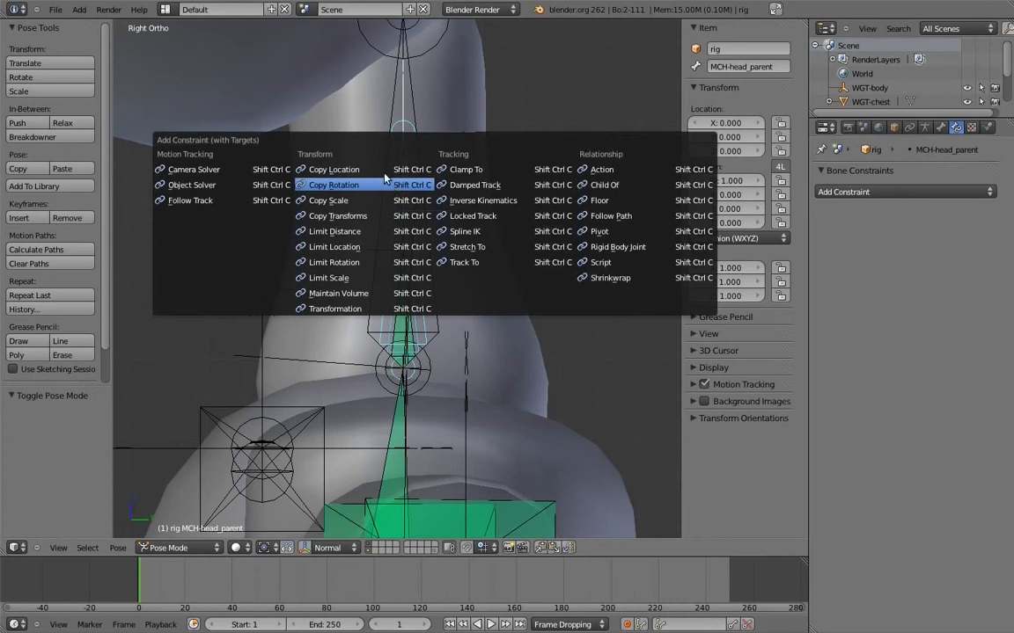
{"action": "left_click", "coordinate": [385, 173]}
{"action": "key", "text": "ctrl+shift+c"}
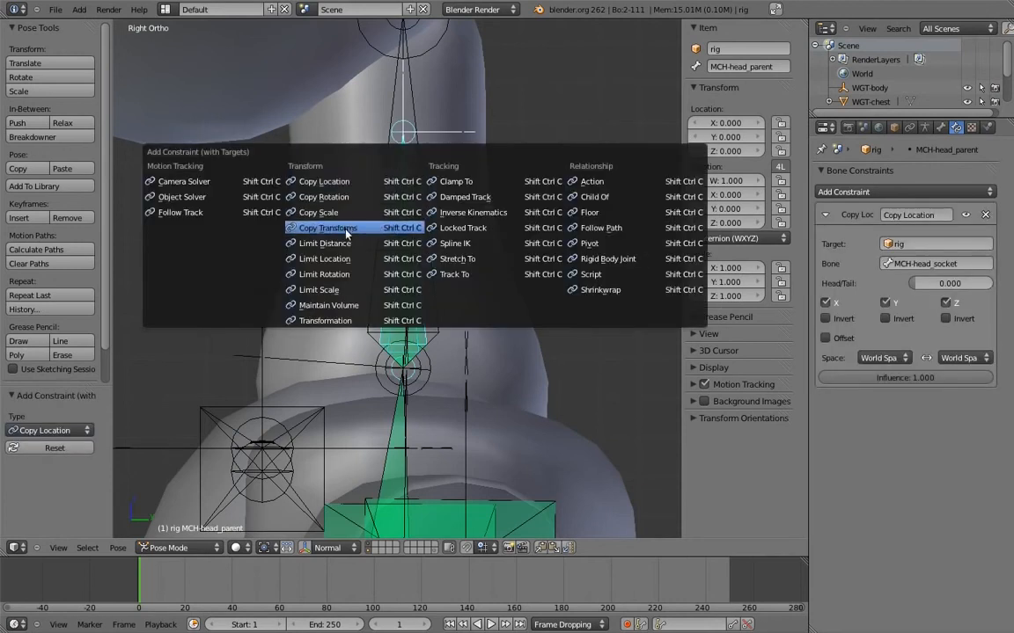
{"action": "left_click", "coordinate": [313, 209]}
Rotate the chest control about -43° to test the new constraints
{"action": "scroll", "coordinate": [412, 239], "scroll_direction": "down", "scroll_amount": 5}
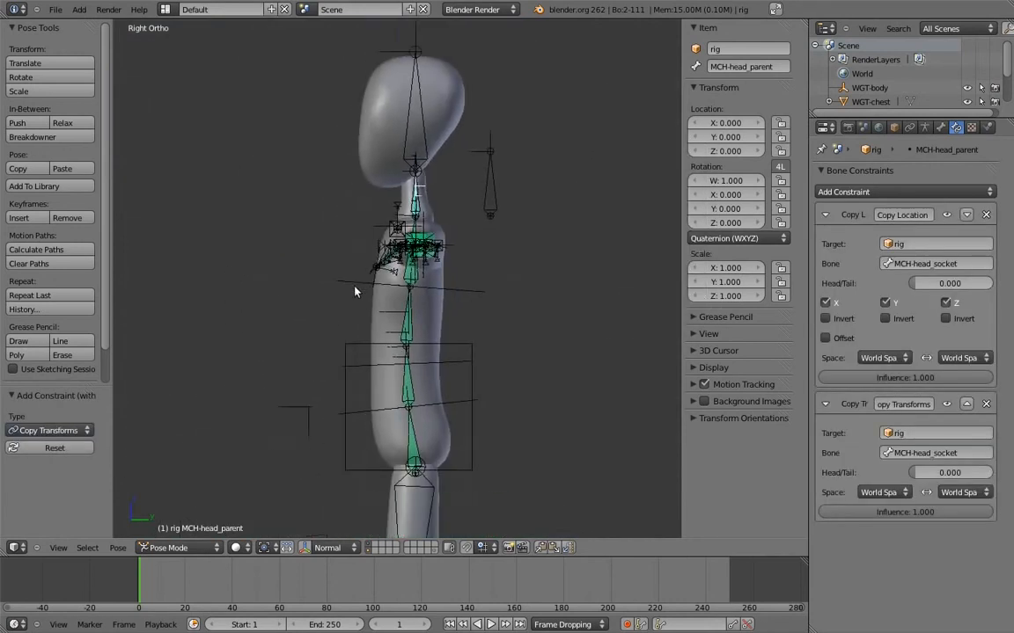
{"action": "right_click", "coordinate": [360, 286]}
{"action": "key", "text": "r"}
{"action": "left_click", "coordinate": [250, 253]}
Set the influence of MCH-head_parent's Copy Transforms constraint to 0
{"action": "scroll", "coordinate": [464, 266], "scroll_direction": "up", "scroll_amount": 6}
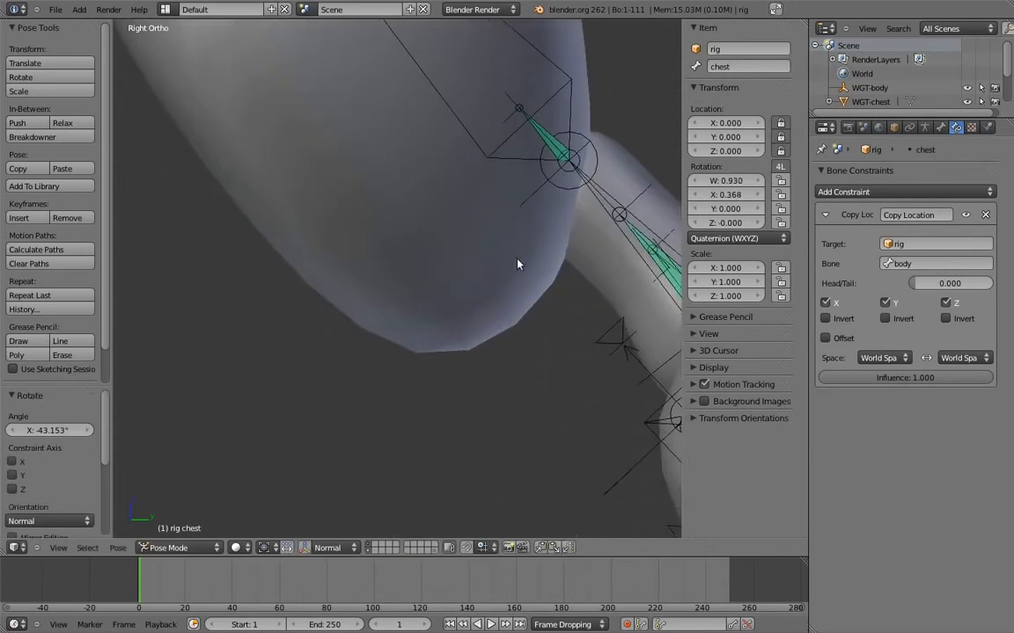
{"action": "right_click", "coordinate": [466, 227]}
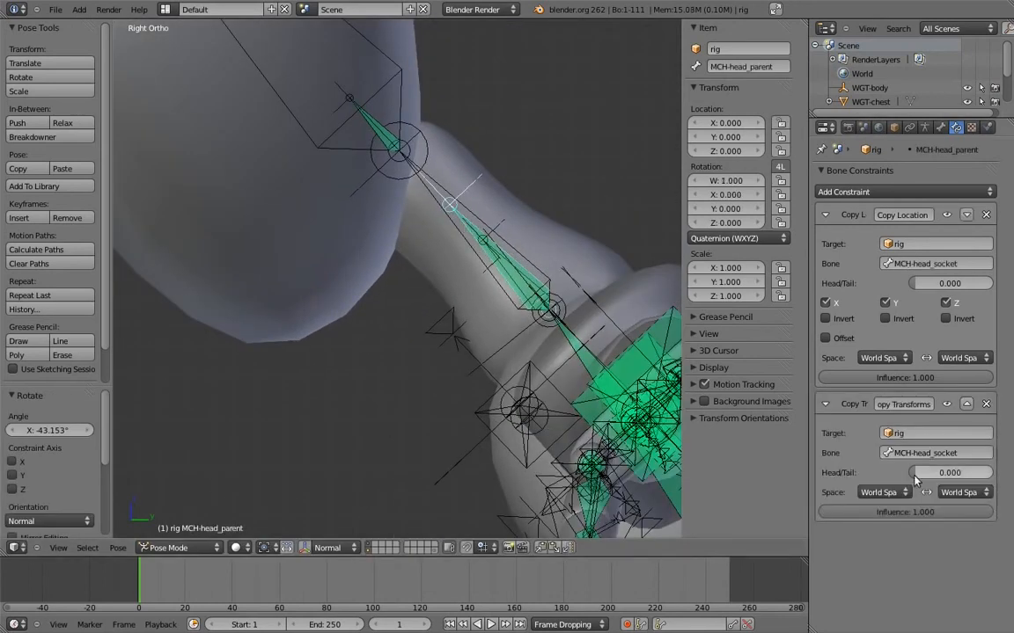
{"action": "left_click_drag", "start_coordinate": [858, 512], "coordinate": [370, 457]}
Try rotating the chest control once more, and clear the rotation of all bones
{"action": "scroll", "coordinate": [416, 193], "scroll_direction": "down", "scroll_amount": 5}
{"action": "middle_click_drag", "start_coordinate": [416, 192], "coordinate": [335, 97], "text": "shift"}
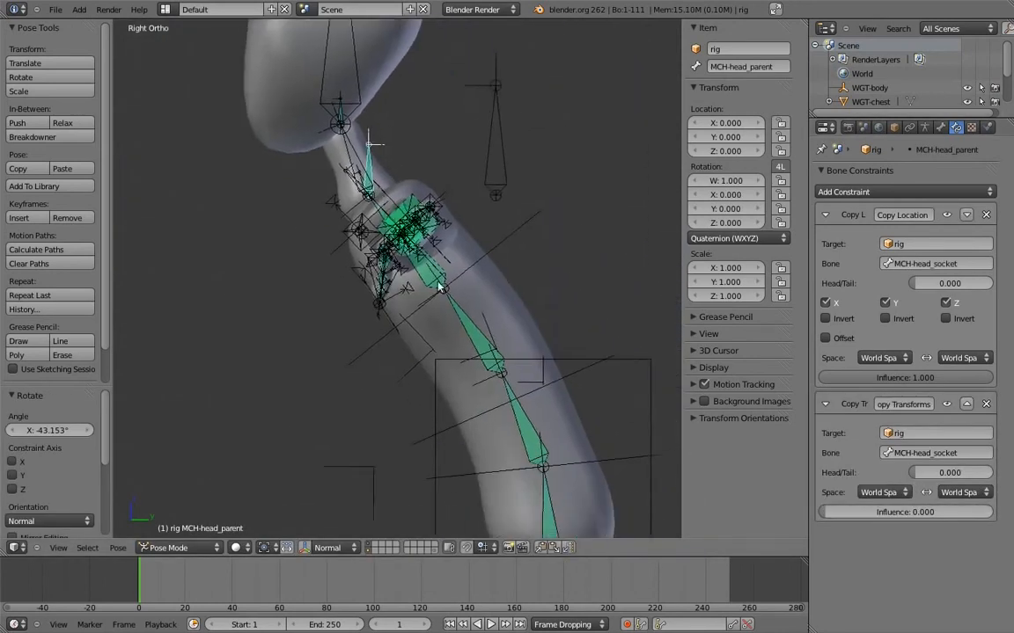
{"action": "scroll", "coordinate": [441, 270], "scroll_direction": "down", "scroll_amount": 4}
{"action": "right_click", "coordinate": [441, 270]}
{"action": "key", "text": "r"}
{"action": "left_click", "coordinate": [480, 234]}
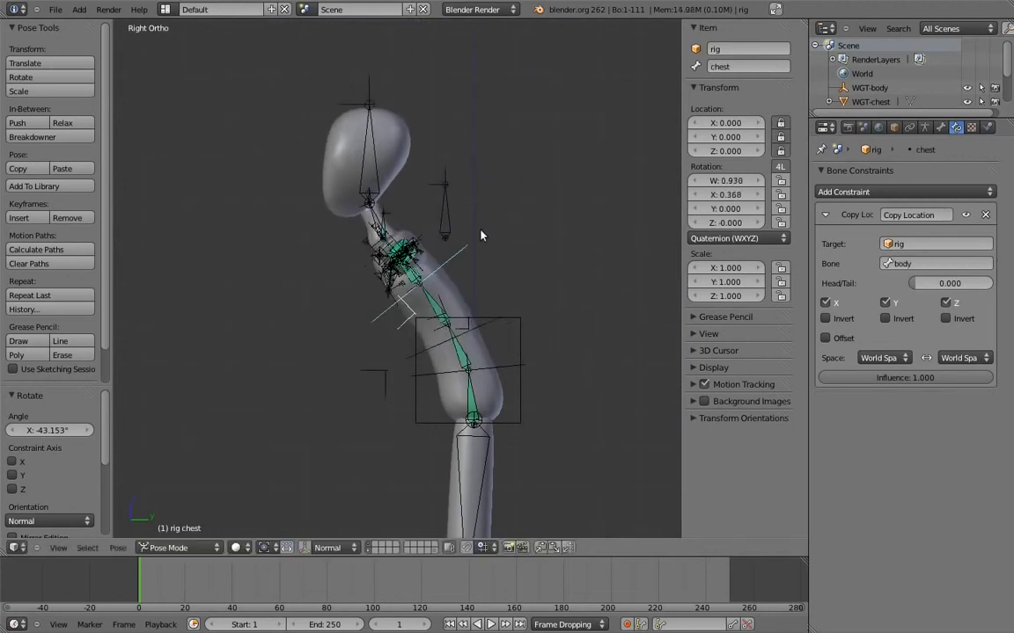
{"action": "key", "text": "a"}
{"action": "key", "text": "alt+r"}
{"action": "key", "text": "a"}
Select the head control behind the neck and open its bone settings
{"action": "middle_click_drag", "start_coordinate": [524, 190], "coordinate": [441, 237], "text": "shift"}
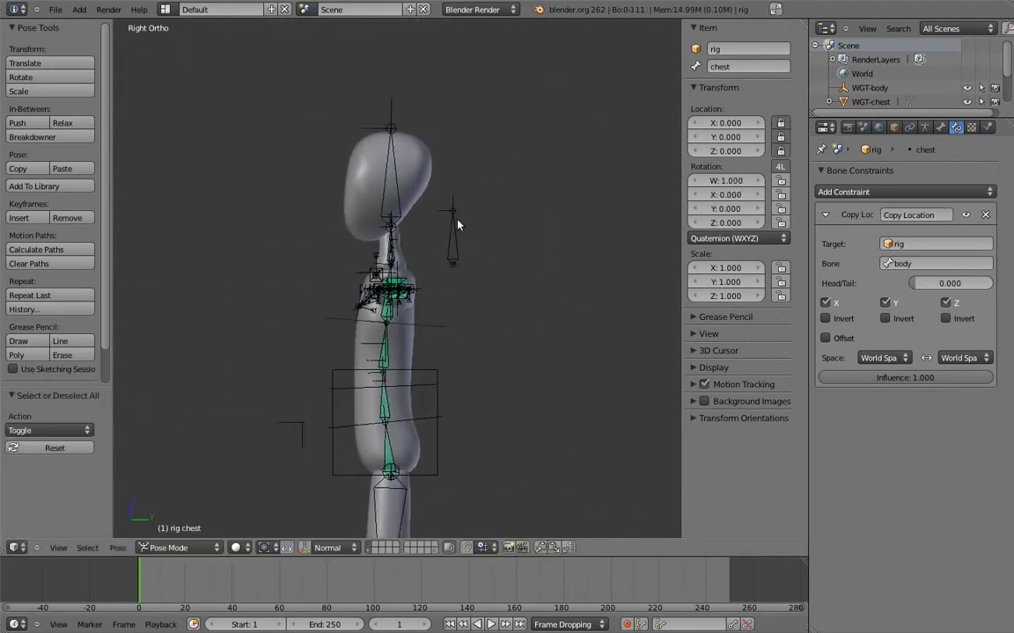
{"action": "scroll", "coordinate": [440, 237], "scroll_direction": "up", "scroll_amount": 2}
{"action": "right_click", "coordinate": [477, 231]}
{"action": "left_click", "coordinate": [941, 128]}
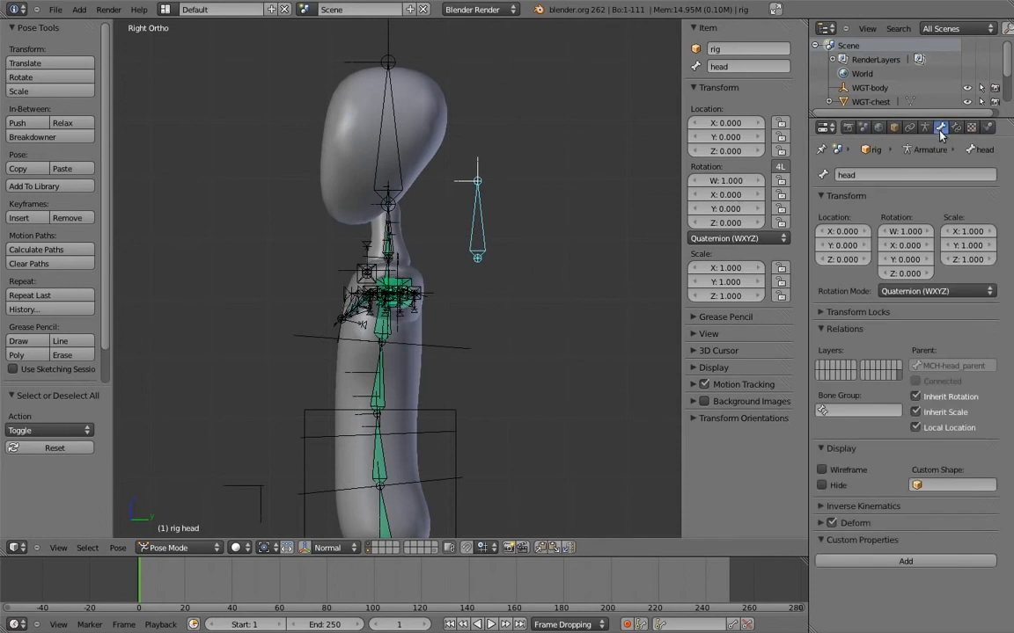